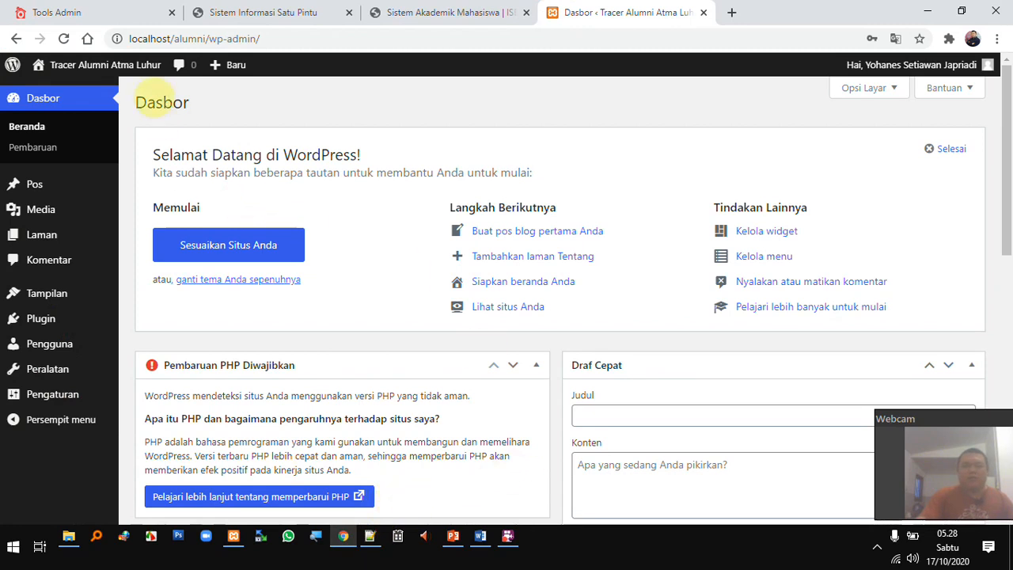
# Create a new post titled "Pembekalan Calon Wisudawan"
pyautogui.moveTo(97, 194)
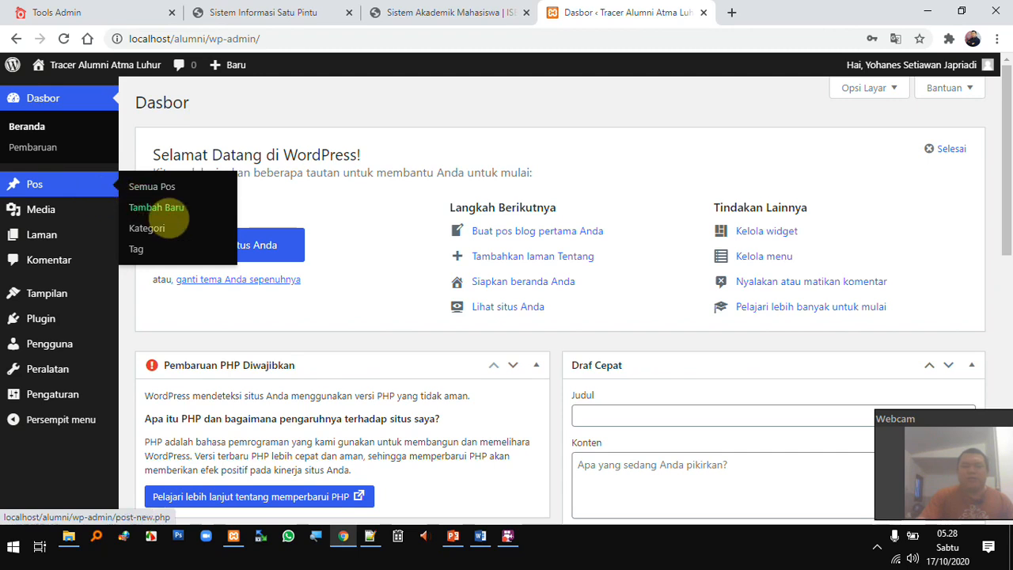
pyautogui.click(155, 208)
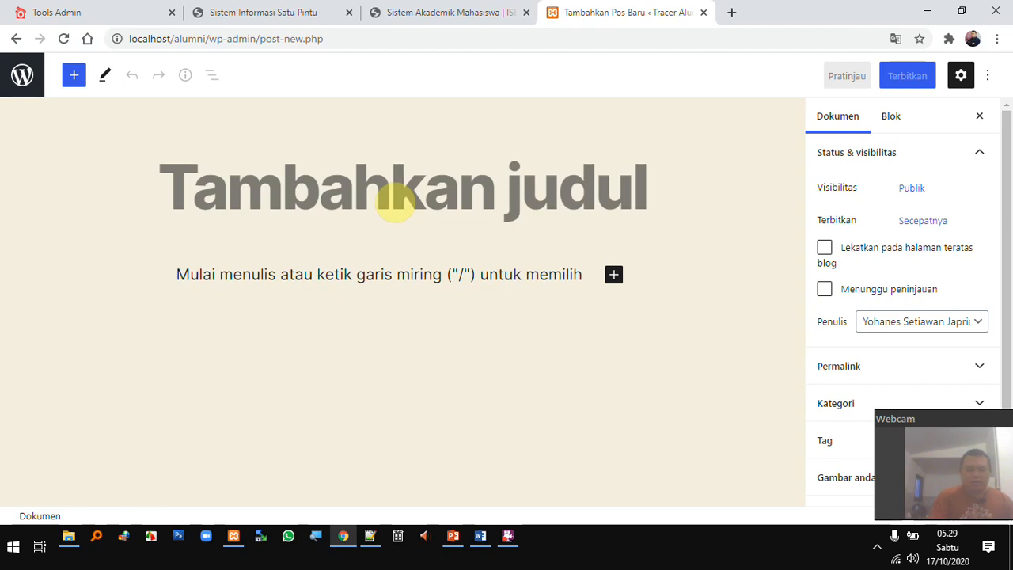
pyautogui.write('Pembekalan Al')
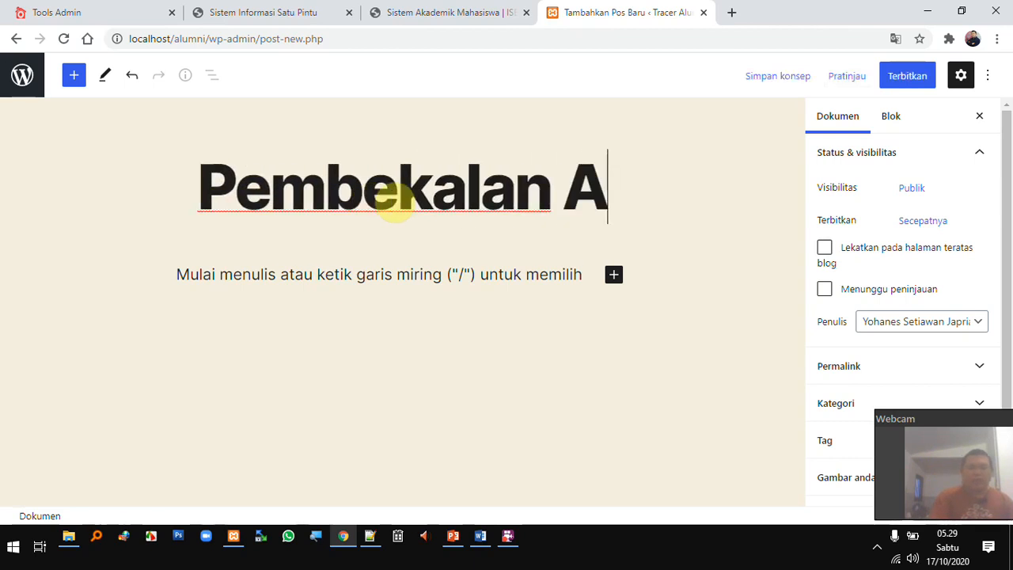
pyautogui.press('BackSpace')
pyautogui.press('BackSpace')
pyautogui.press('BackSpace')
pyautogui.write('C')
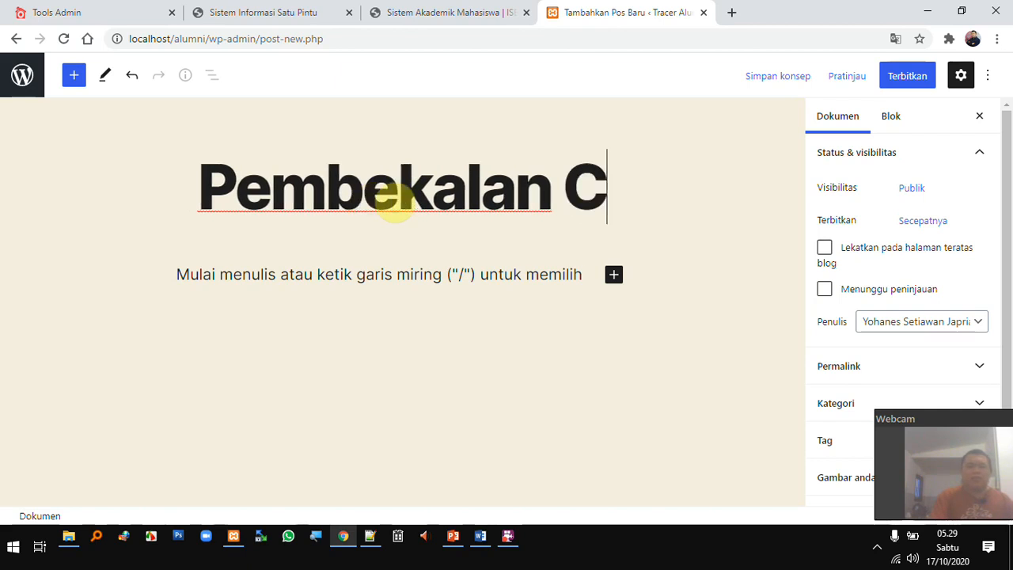
pyautogui.write('alon Wis')
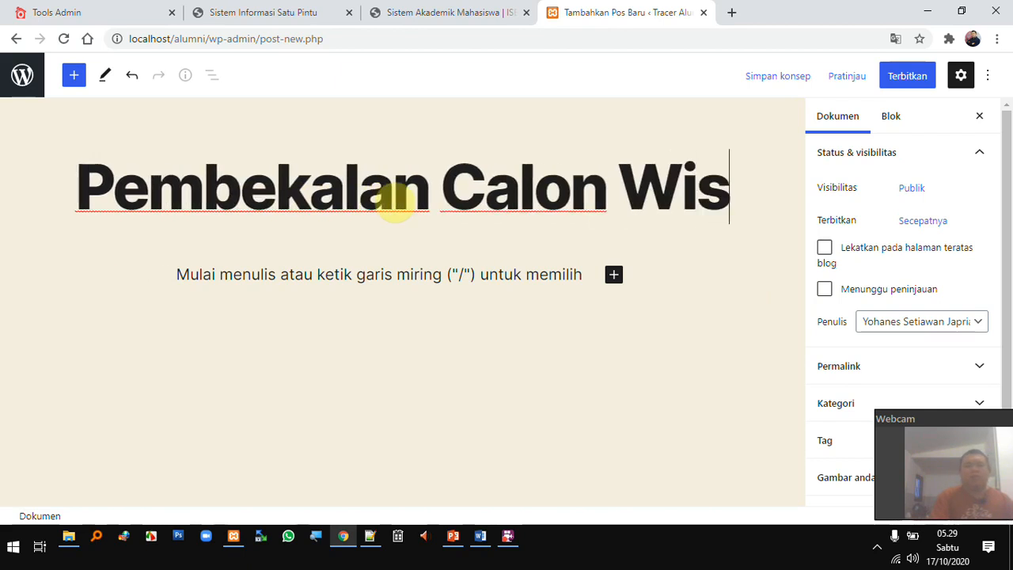
pyautogui.write('udawan')
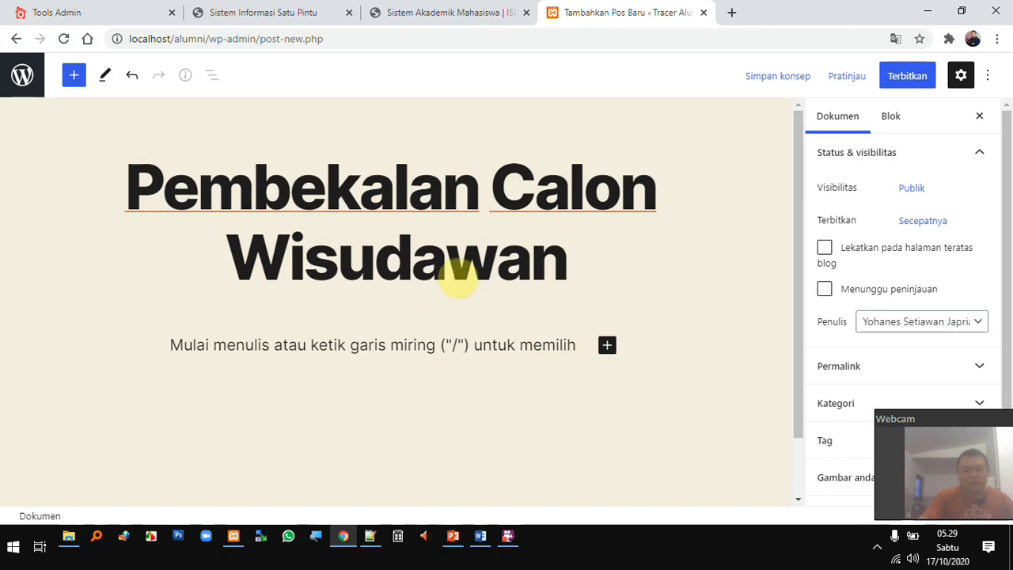
# Write the body paragraph "Kepada calon wisudawan 2019/2020 Genap, pembekalan kemampuan kerja akan dilakukan pada tanggal 25 Maret 2020."
pyautogui.click(454, 342)
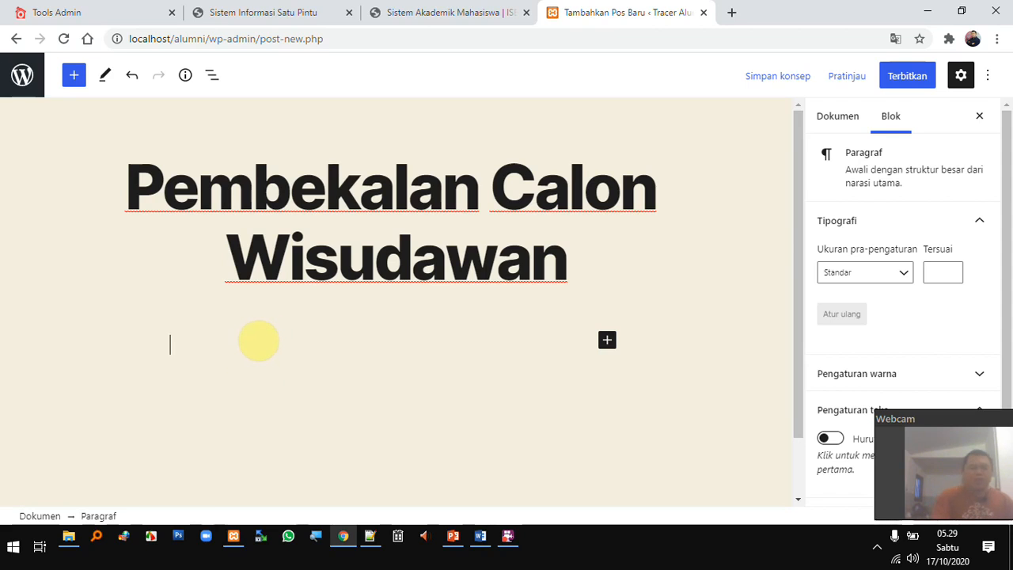
pyautogui.write('Kepada calon wisudawan 2020/2021')
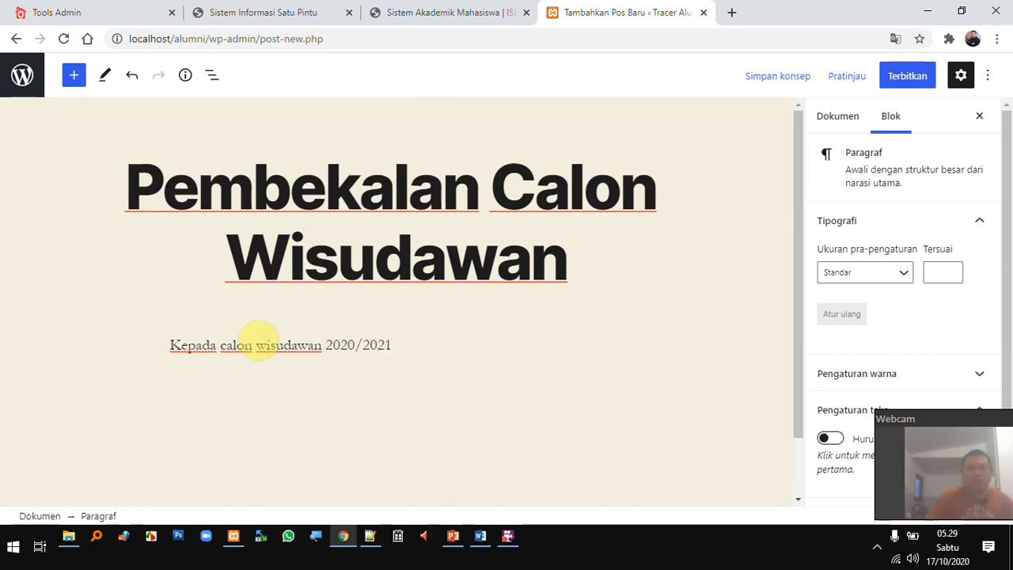
pyautogui.hotkey('ctrl', 'shift', 'Left')
pyautogui.hotkey('ctrl', 'shift', 'Left')
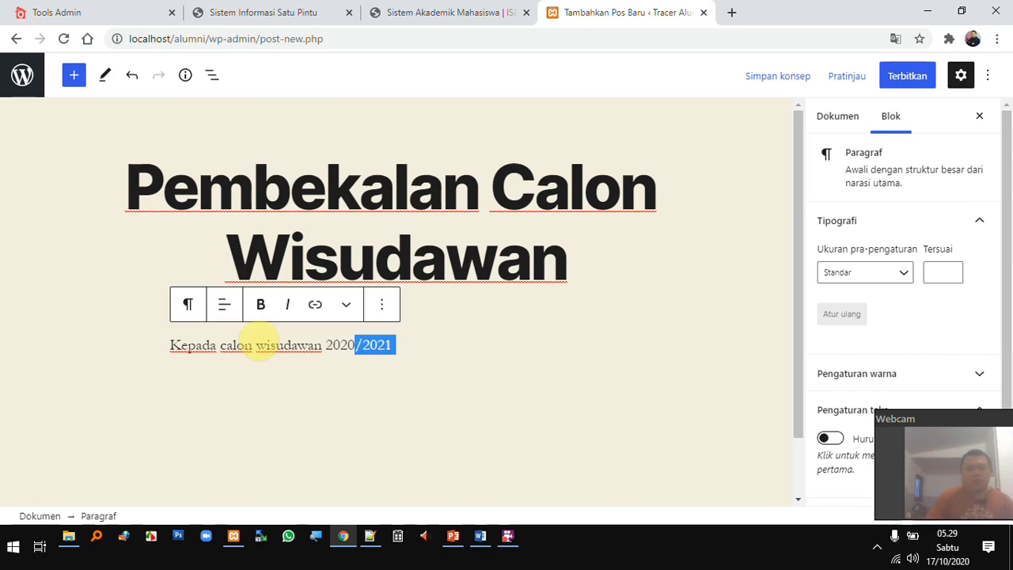
pyautogui.hotkey('ctrl', 'shift', 'Left')
pyautogui.write('20')
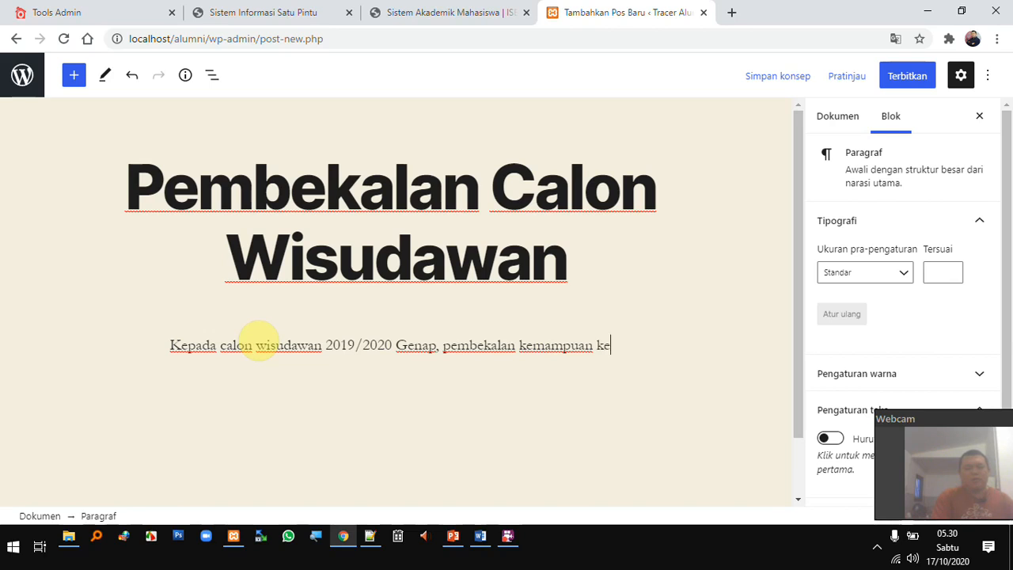
pyautogui.write('rja')
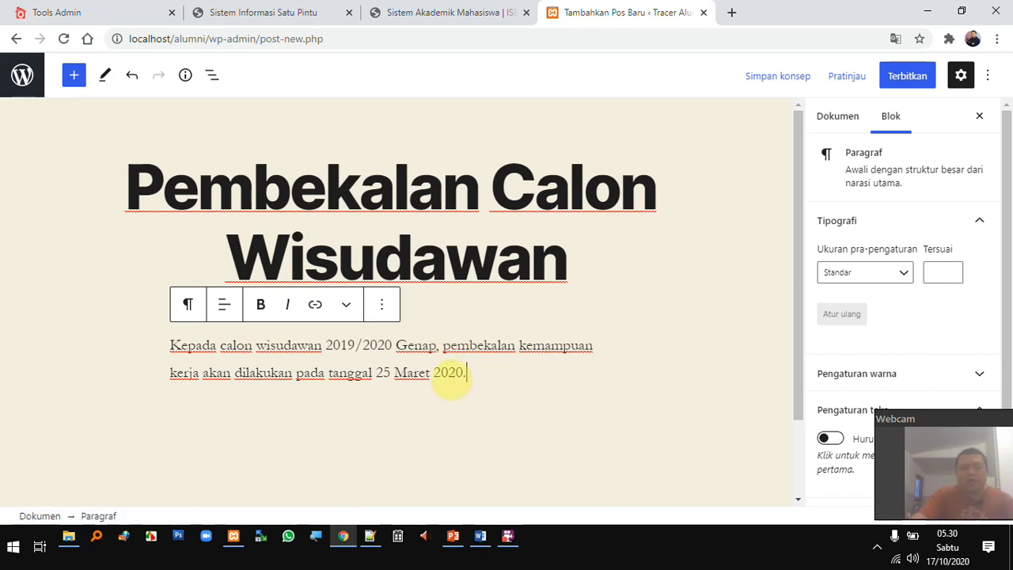
pyautogui.click(452, 396)
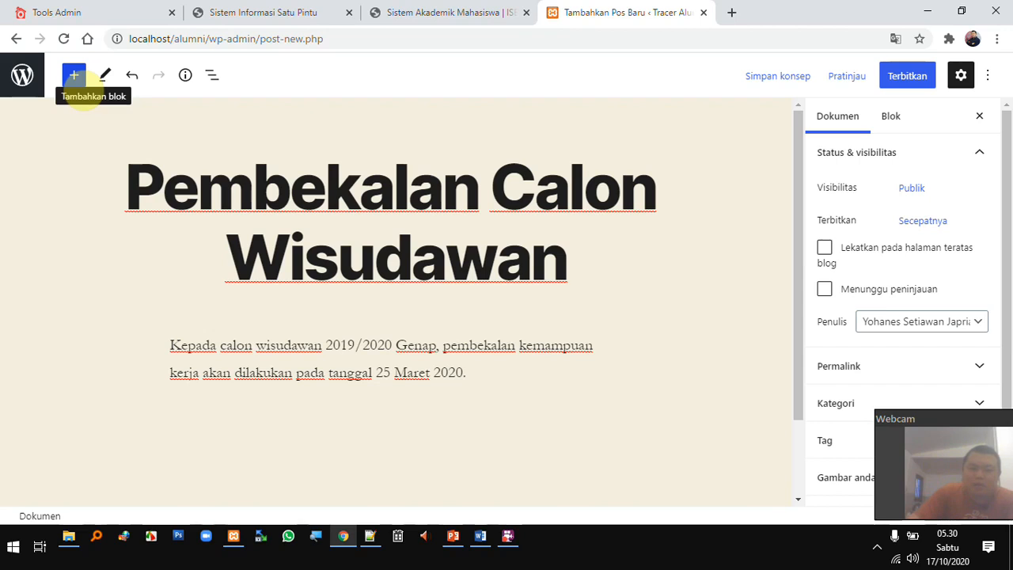
# Search the blocks for "gambar" and insert a Gambar block below the paragraph
pyautogui.click(74, 75)
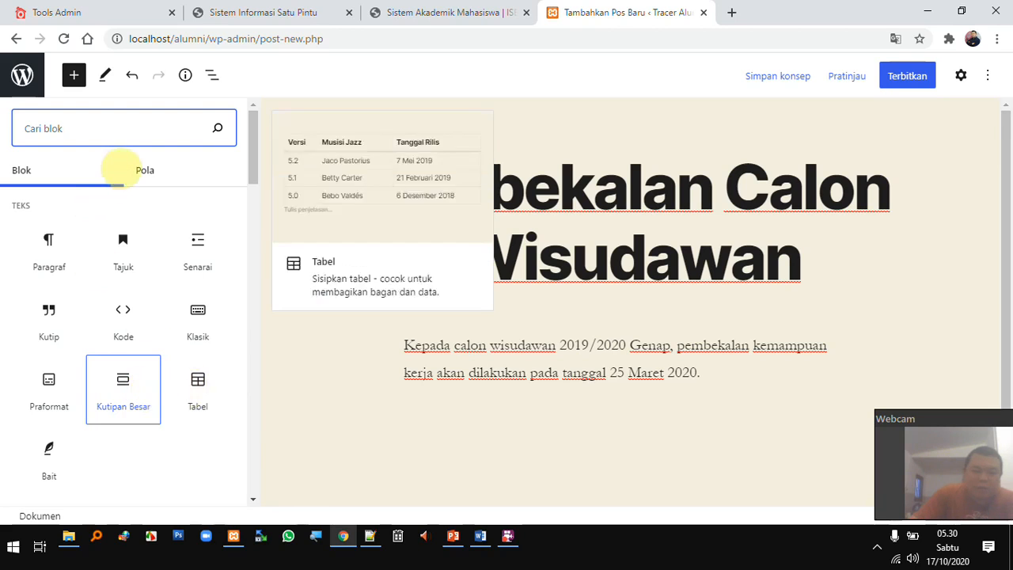
pyautogui.click(94, 130)
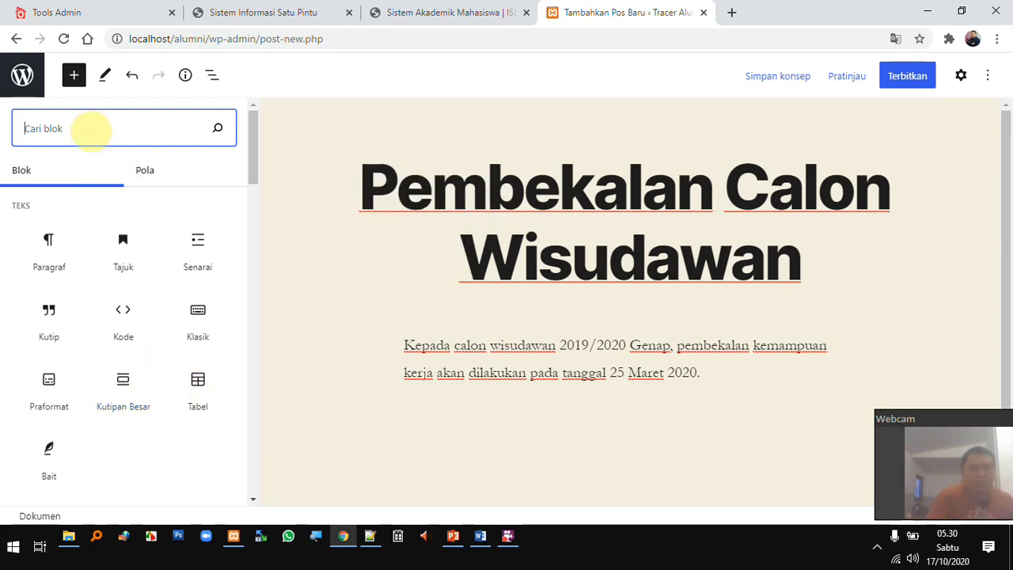
pyautogui.write('gambar')
pyautogui.moveTo(51, 253)
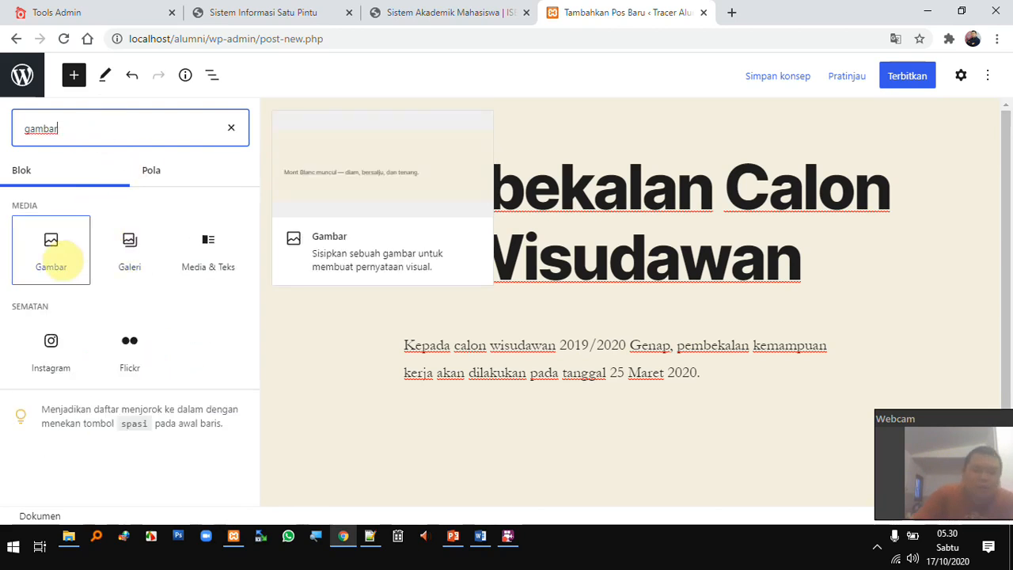
pyautogui.click(54, 248)
pyautogui.scroll(-1, 461, 303)
pyautogui.scroll(-1, 470, 388)
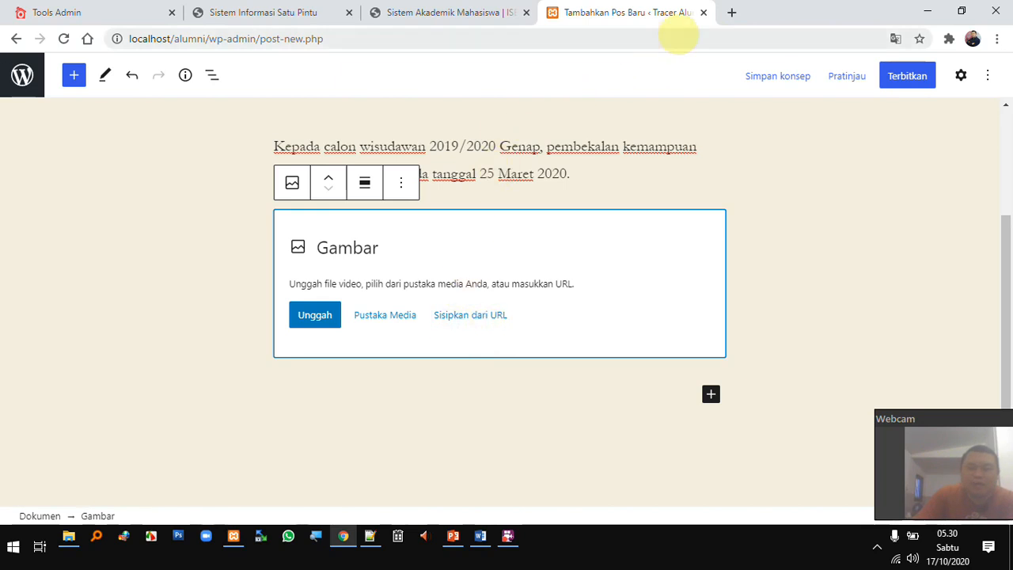
# Search Google for "kska" in a new browser tab and show the image results
pyautogui.click(733, 11)
pyautogui.write('kska')
pyautogui.press('Return')
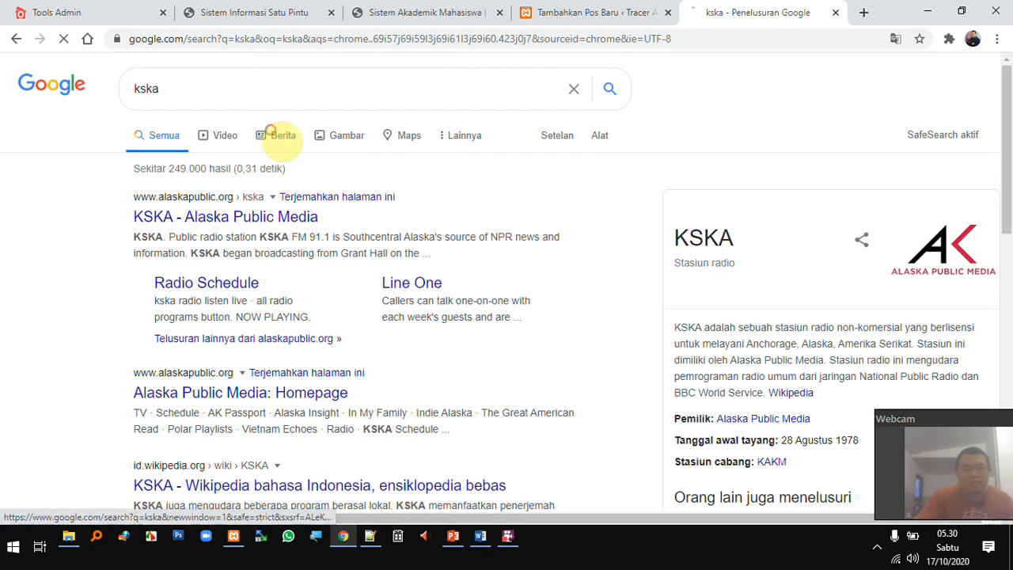
pyautogui.click(273, 136)
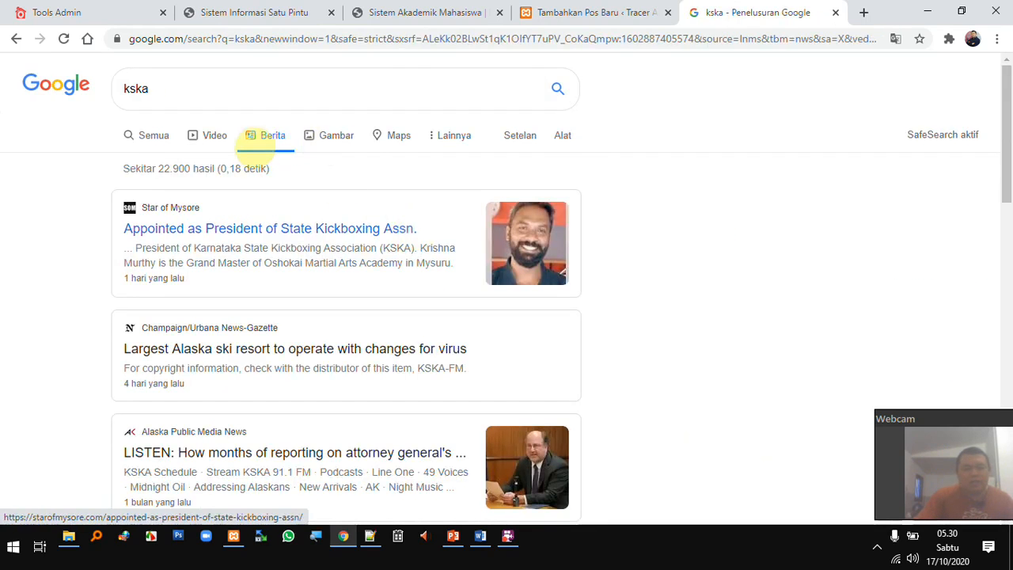
pyautogui.click(310, 134)
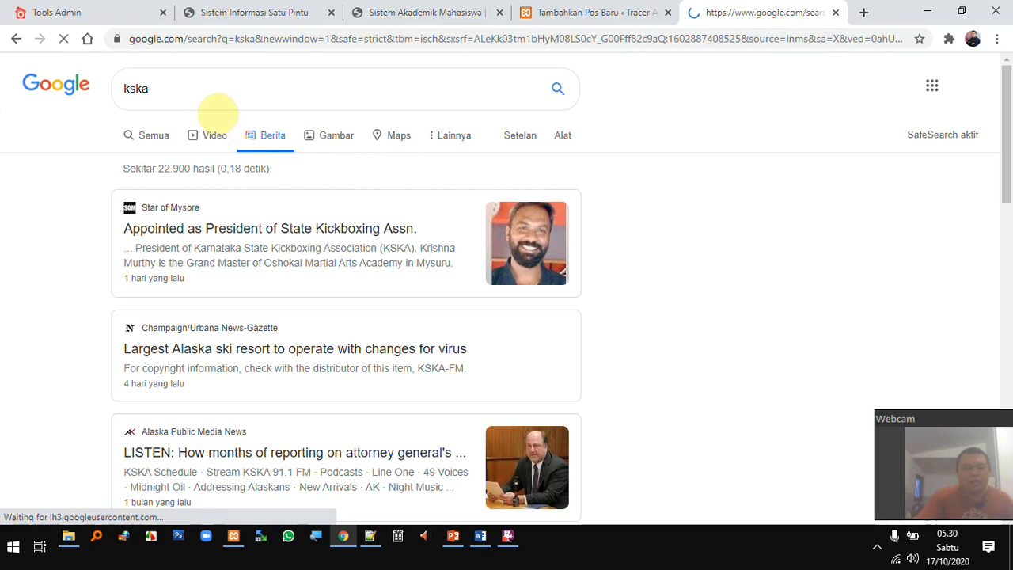
pyautogui.moveTo(210, 89); pyautogui.dragTo(95, 83)
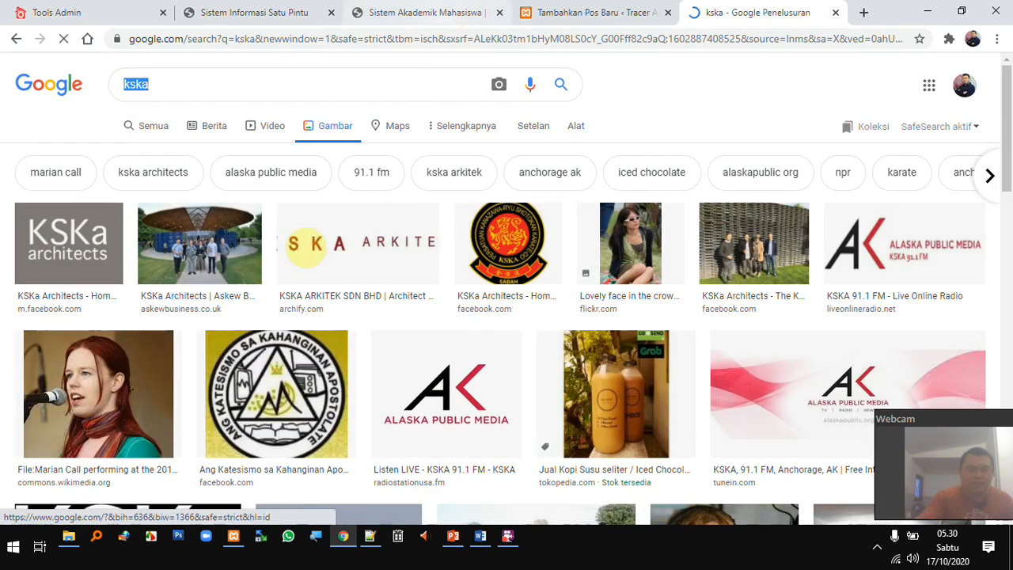
# Open the image result of the red-haired singer at a microphone in its own tab and copy its image address
pyautogui.rightClick(127, 365)
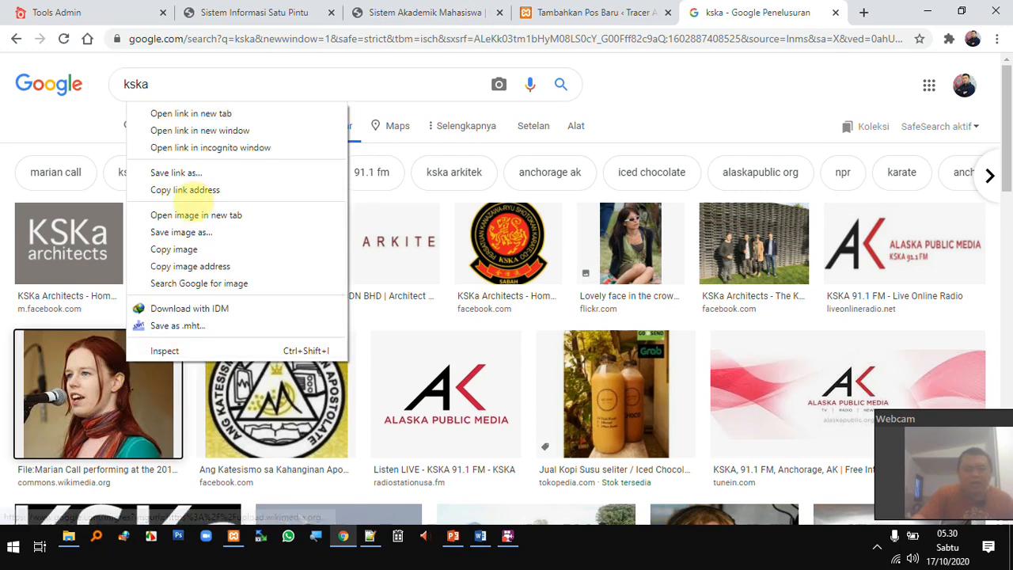
pyautogui.click(206, 113)
pyautogui.click(768, 12)
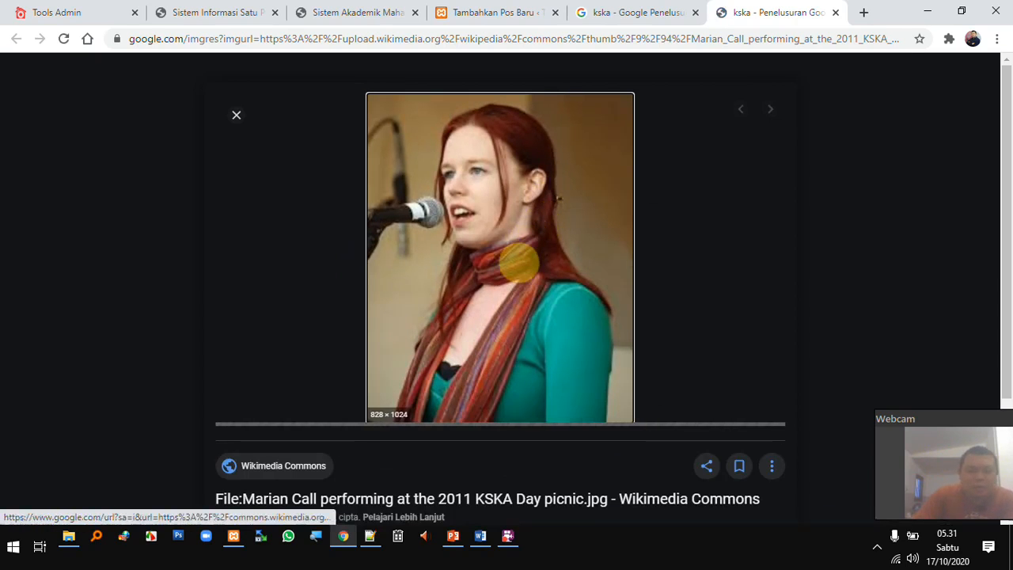
pyautogui.rightClick(516, 253)
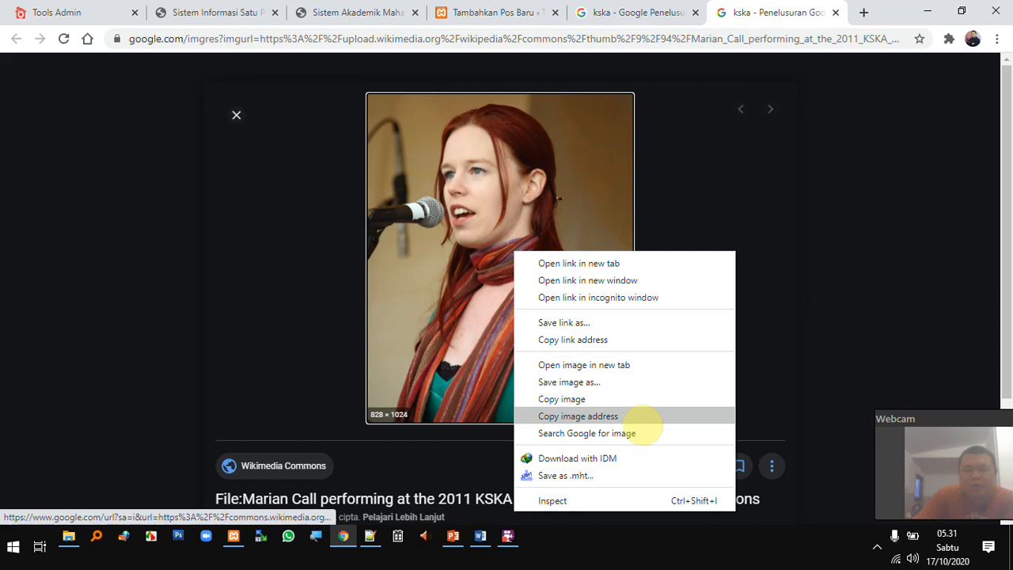
pyautogui.click(638, 418)
# Return to the post editor and insert the picture into the Gambar block from the copied image URL
pyautogui.click(499, 14)
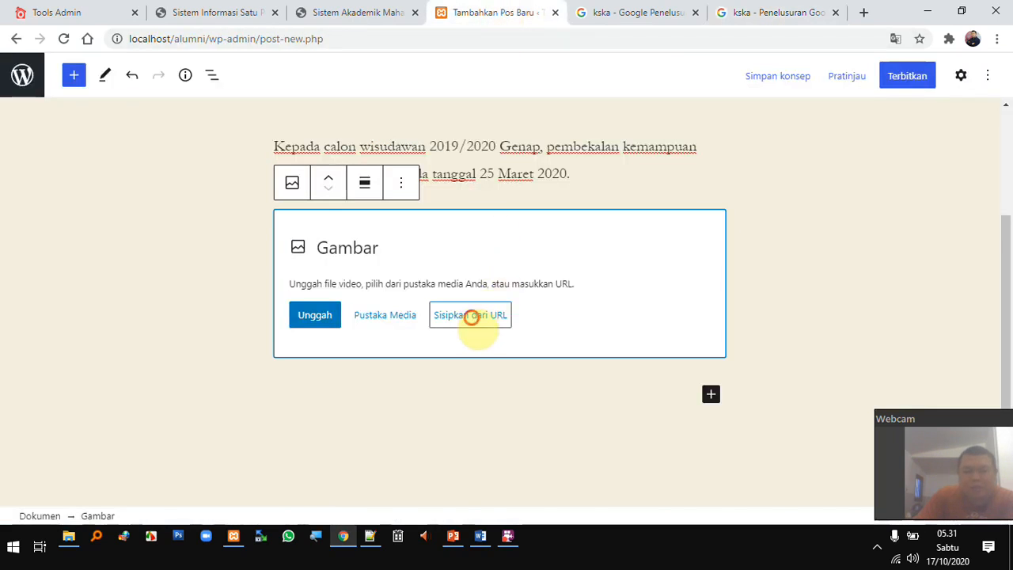
pyautogui.click(471, 316)
pyautogui.rightClick(464, 361)
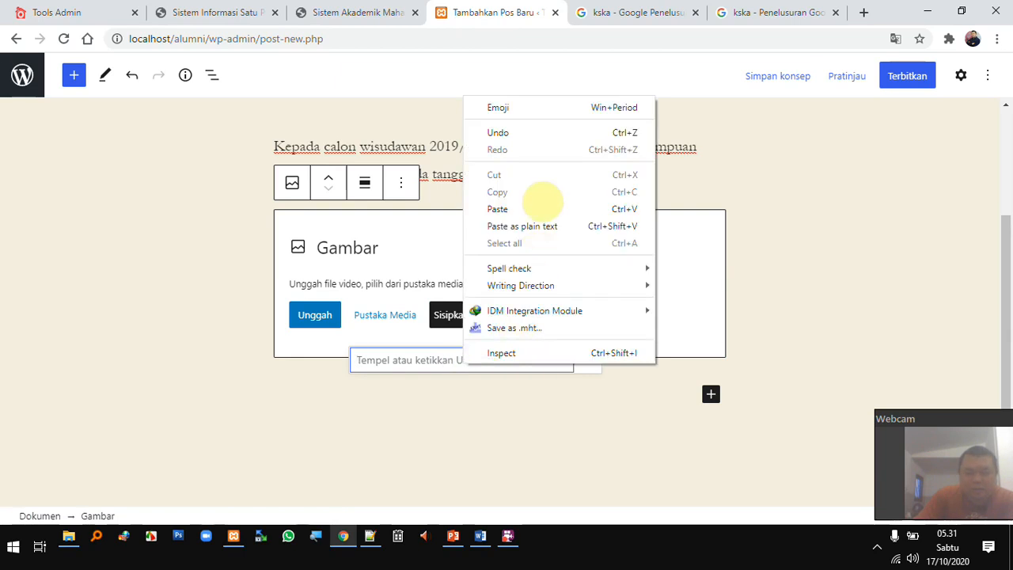
pyautogui.click(525, 209)
pyautogui.click(588, 360)
pyautogui.scroll(5, 616, 301)
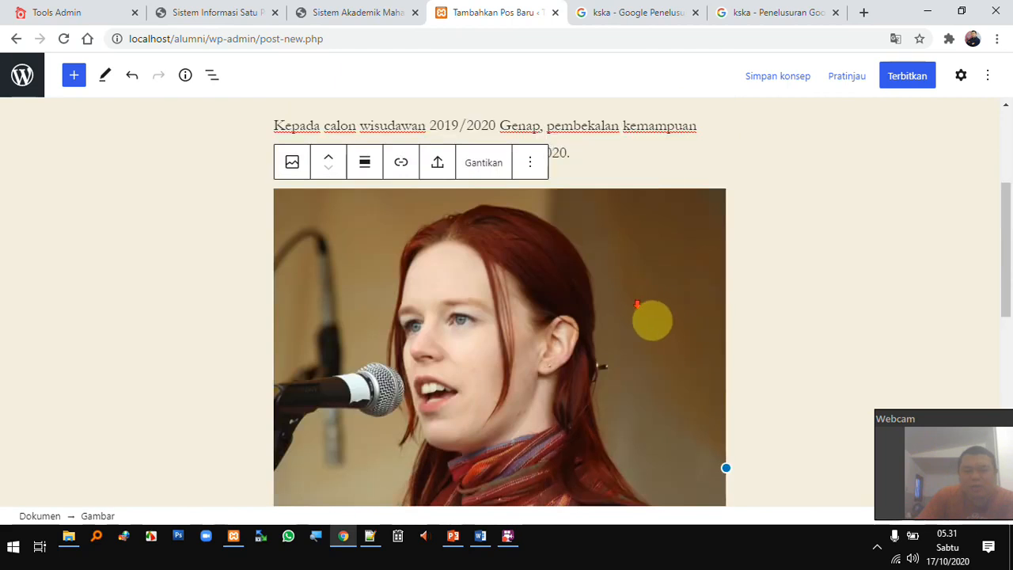
# Shrink the inserted singer photo proportionally to a little over half the text column's width
pyautogui.scroll(-4, 665, 324)
pyautogui.moveTo(499, 448); pyautogui.dragTo(428, 212)
pyautogui.scroll(6, 620, 335)
# Add the caption "Contoh pembekalan suara merdu" below the photo
pyautogui.scroll(-3, 620, 331)
pyautogui.scroll(-3, 620, 325)
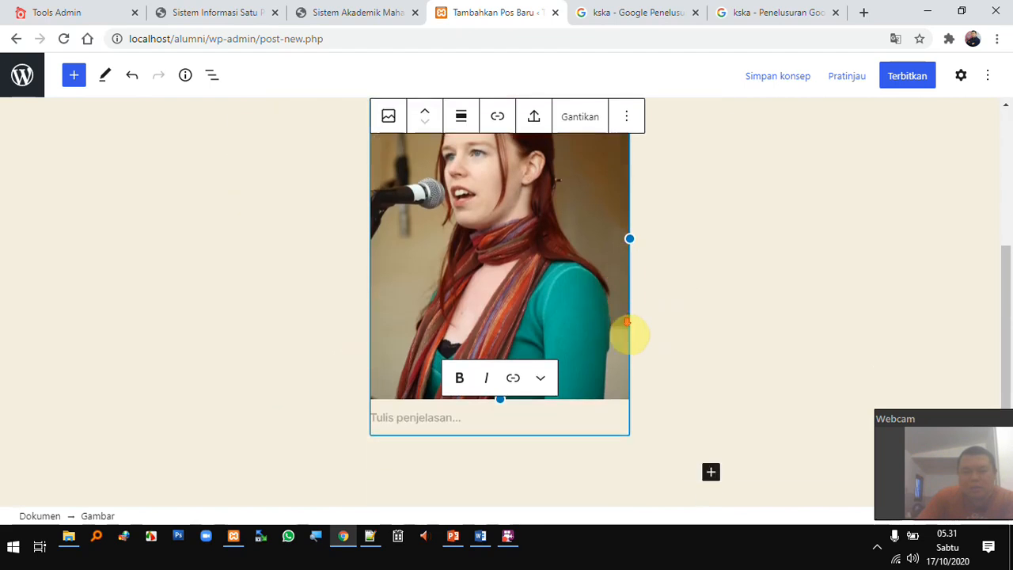
pyautogui.click(568, 297)
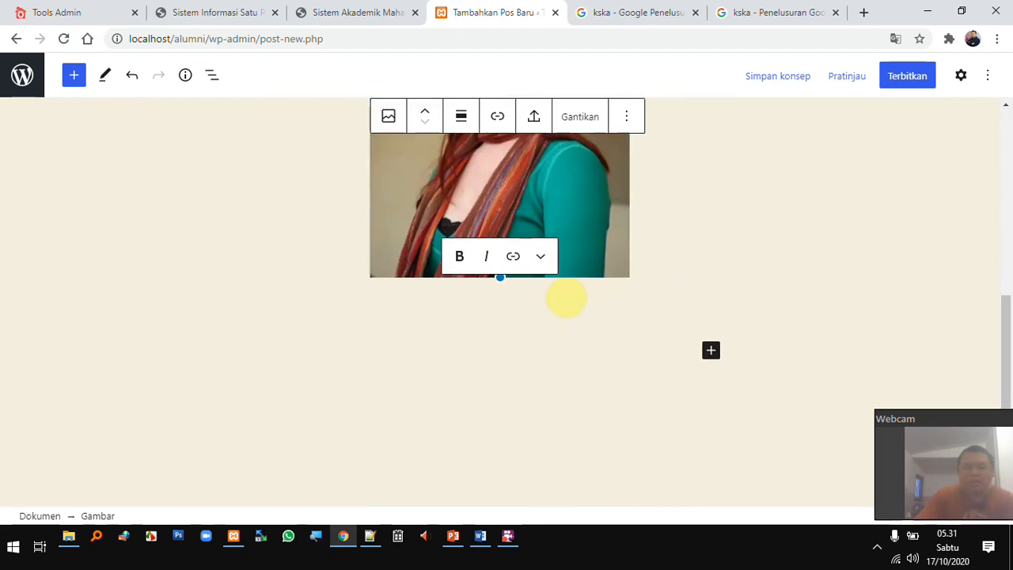
pyautogui.write('Contoh pembekalan suara merdu')
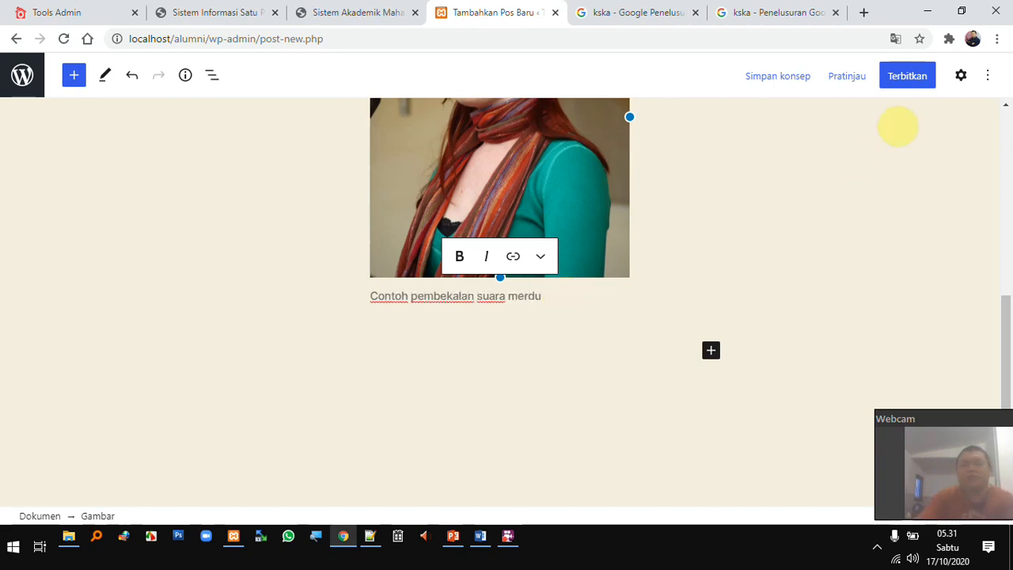
# Publish the post and confirm the publication
pyautogui.scroll(5, 770, 184)
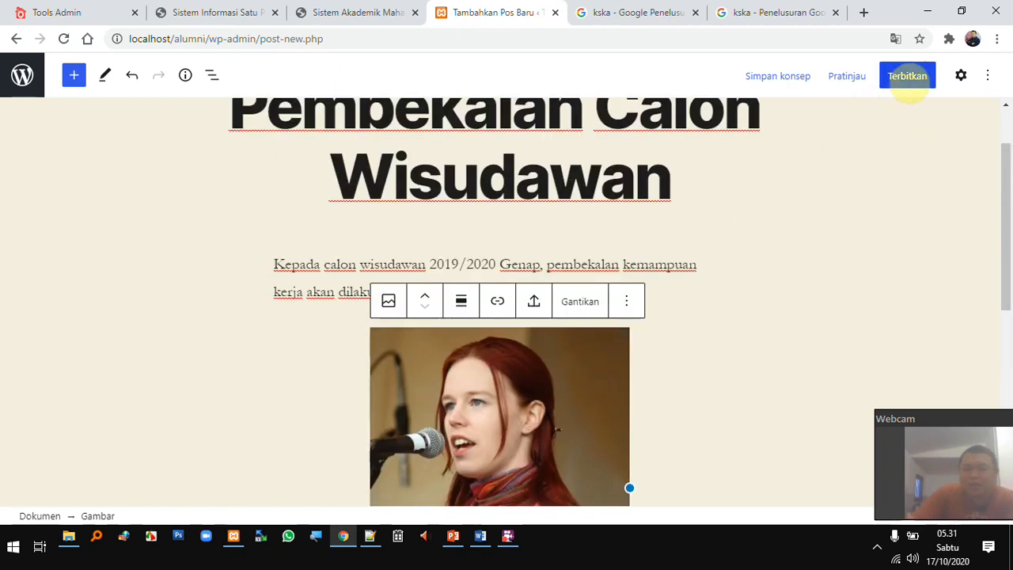
pyautogui.click(908, 78)
pyautogui.click(885, 86)
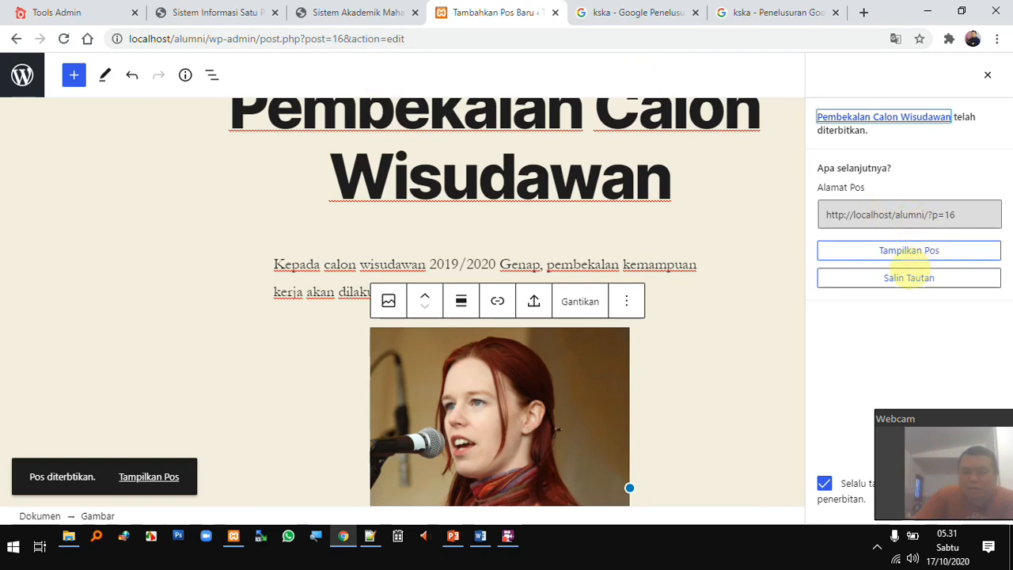
# Open the published post in a new tab to view it and close the two Google search tabs
pyautogui.rightClick(909, 256)
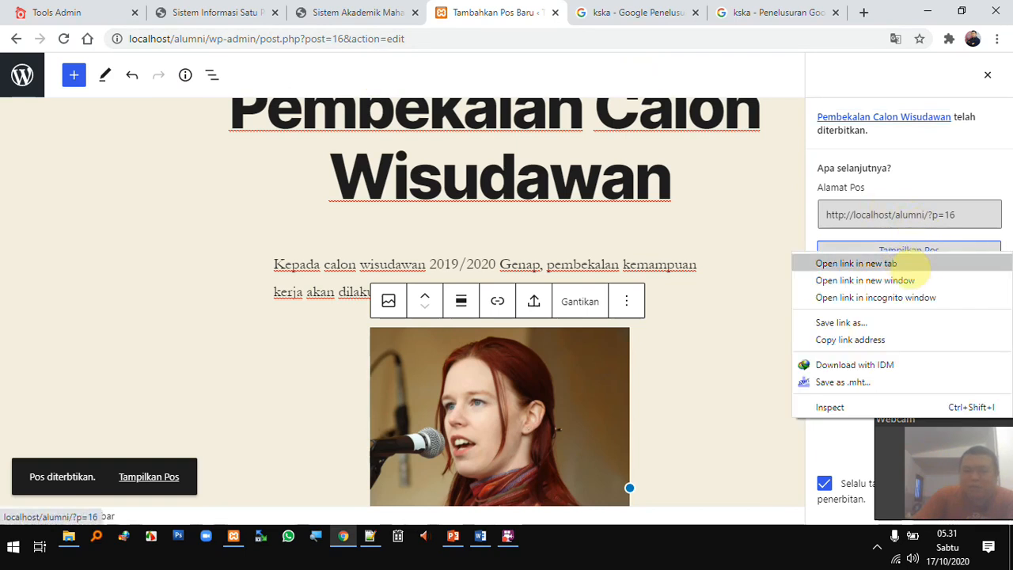
pyautogui.click(902, 265)
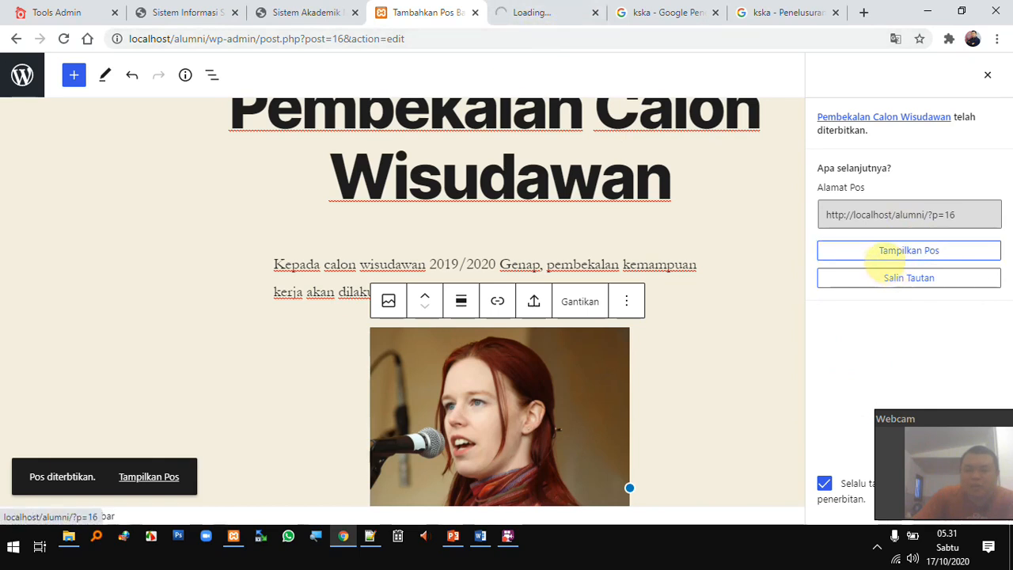
pyautogui.click(542, 11)
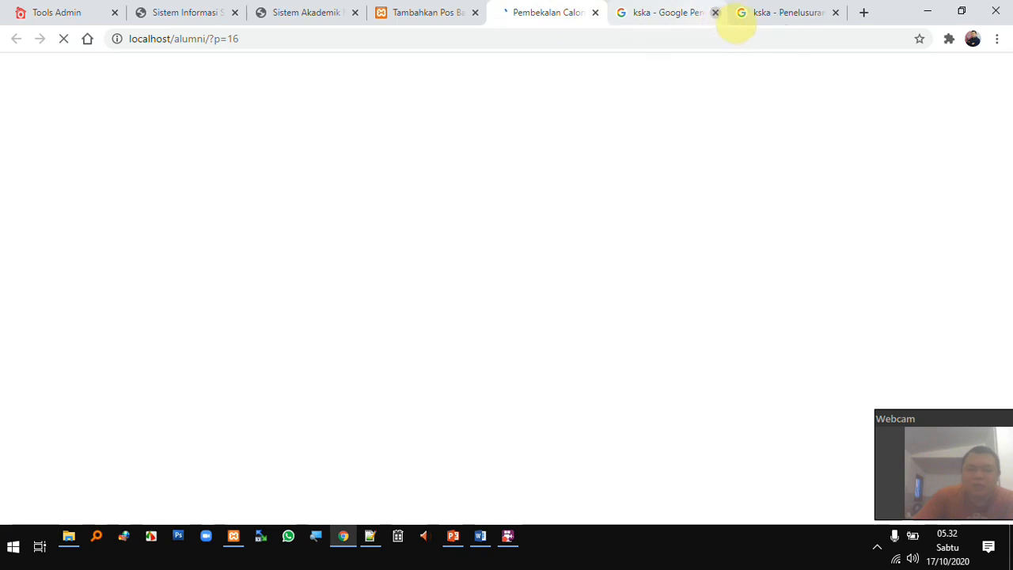
pyautogui.click(715, 12)
pyautogui.click(715, 12)
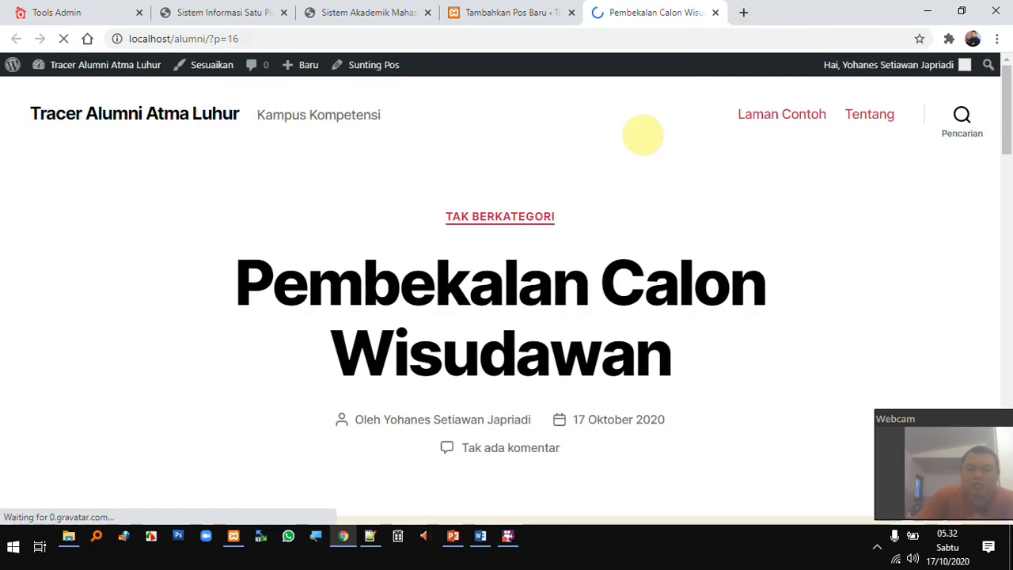
# Look over the published post's title, paragraph, photo and caption on the site
pyautogui.scroll(-1, 543, 227)
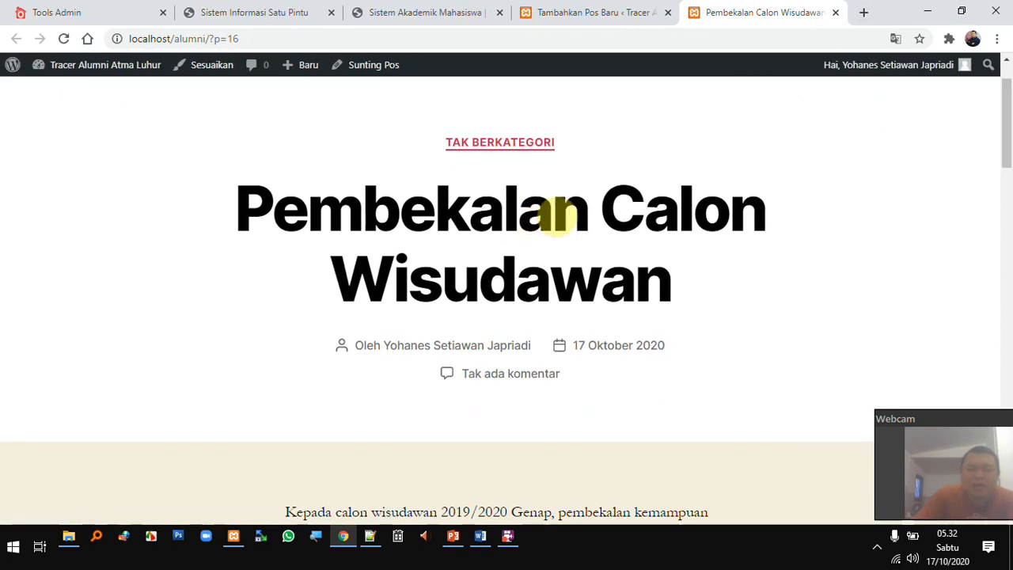
pyautogui.scroll(-3, 583, 214)
pyautogui.scroll(-4, 599, 220)
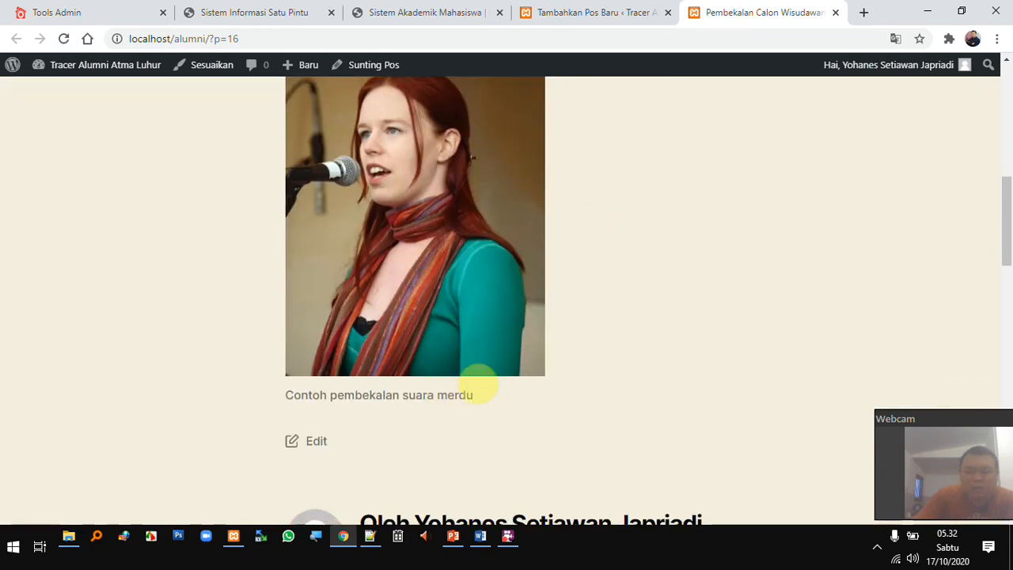
pyautogui.scroll(6, 511, 368)
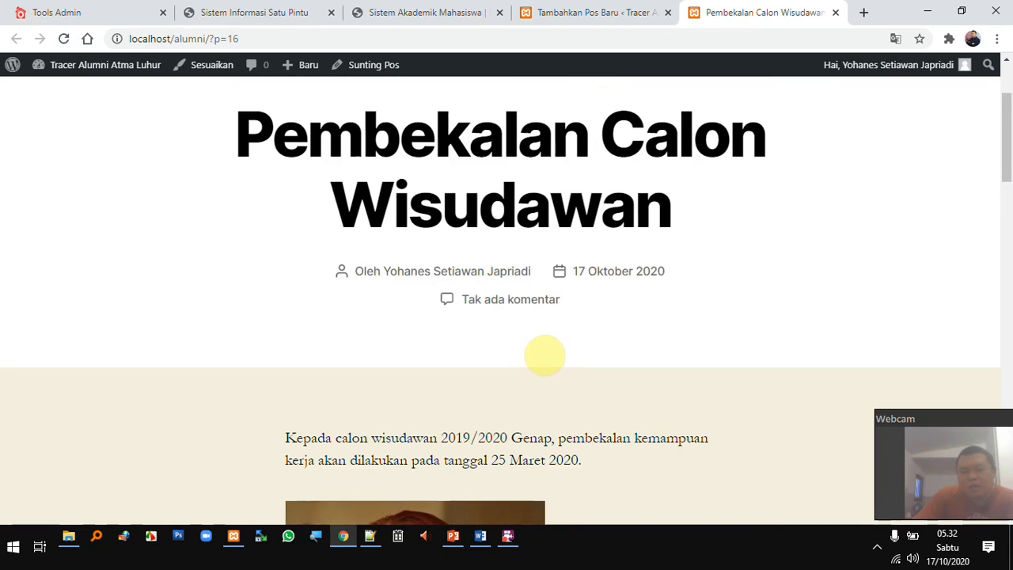
pyautogui.scroll(2, 544, 353)
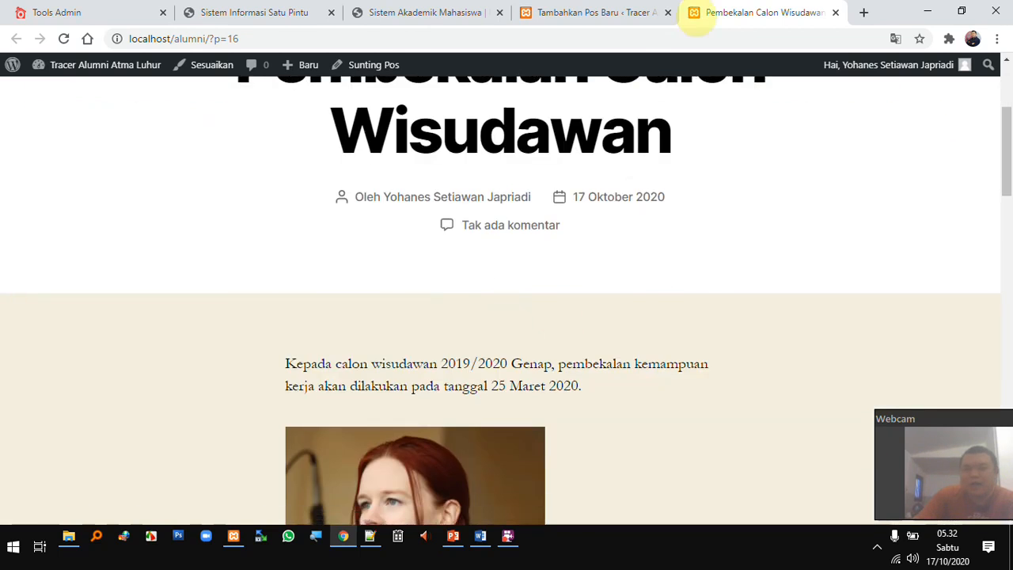
# Go back to the admin's list of all posts and open "Pembekalan Calon Wisudawan" for editing
pyautogui.click(605, 12)
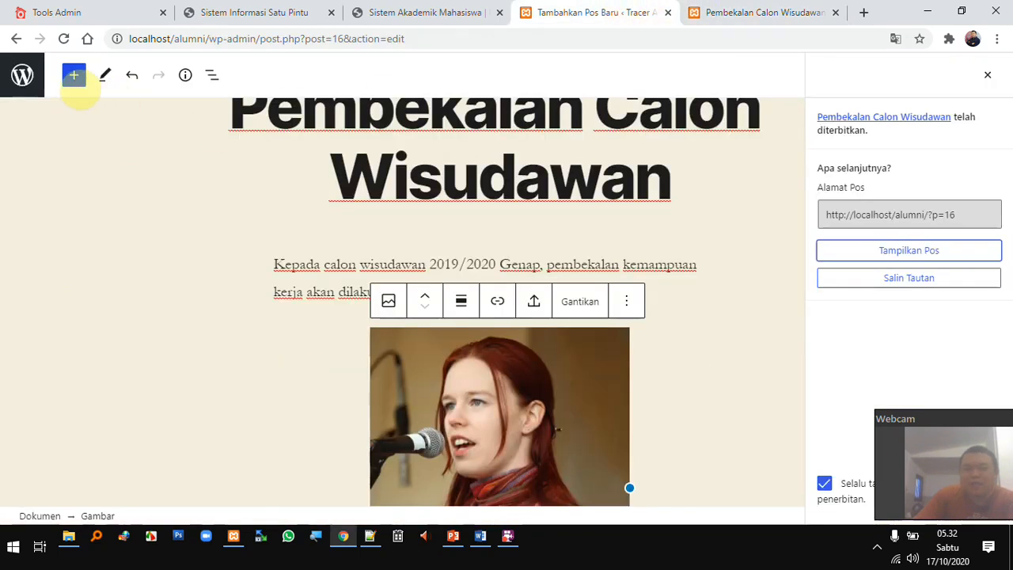
pyautogui.click(19, 78)
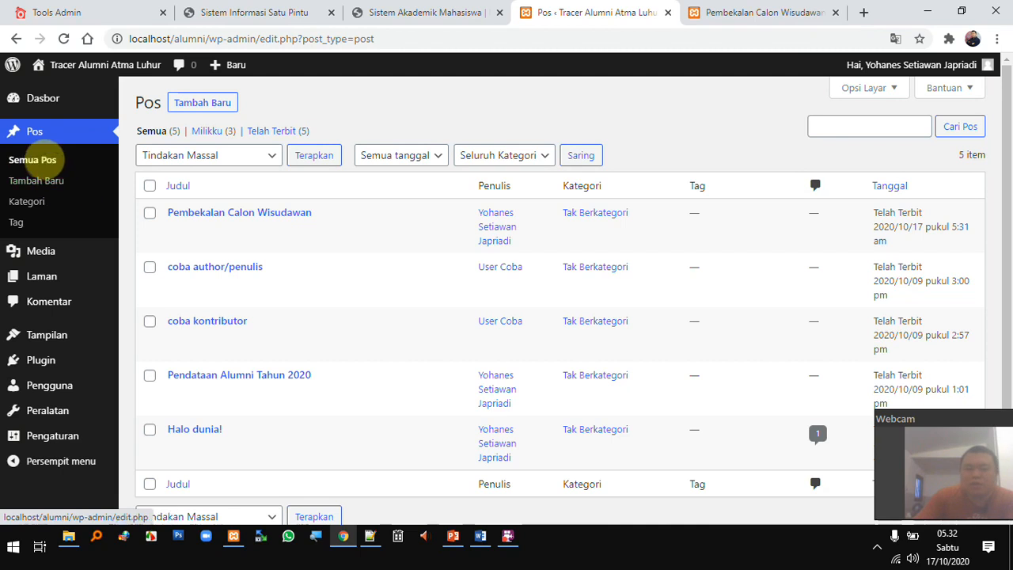
pyautogui.moveTo(201, 236)
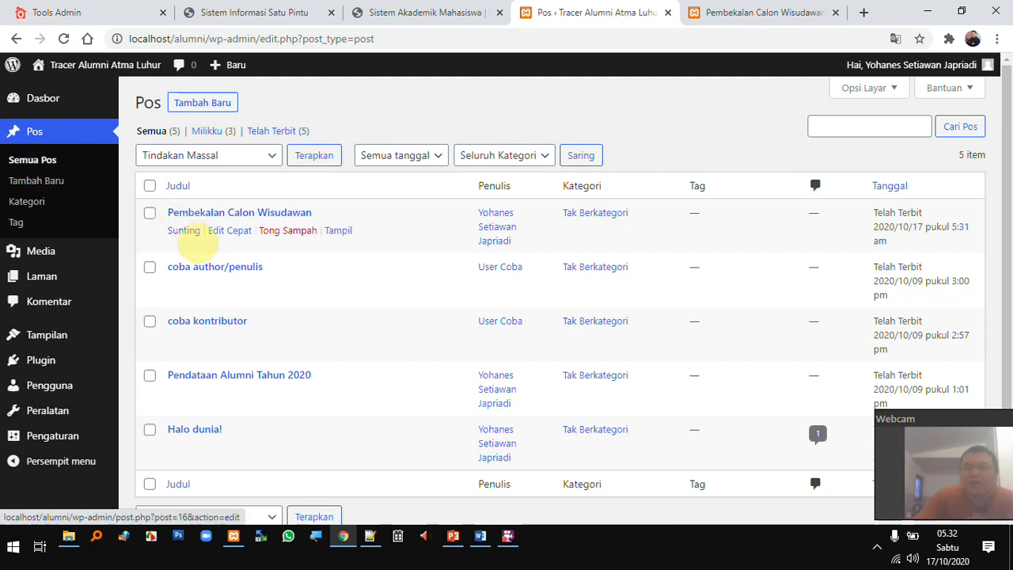
pyautogui.click(191, 231)
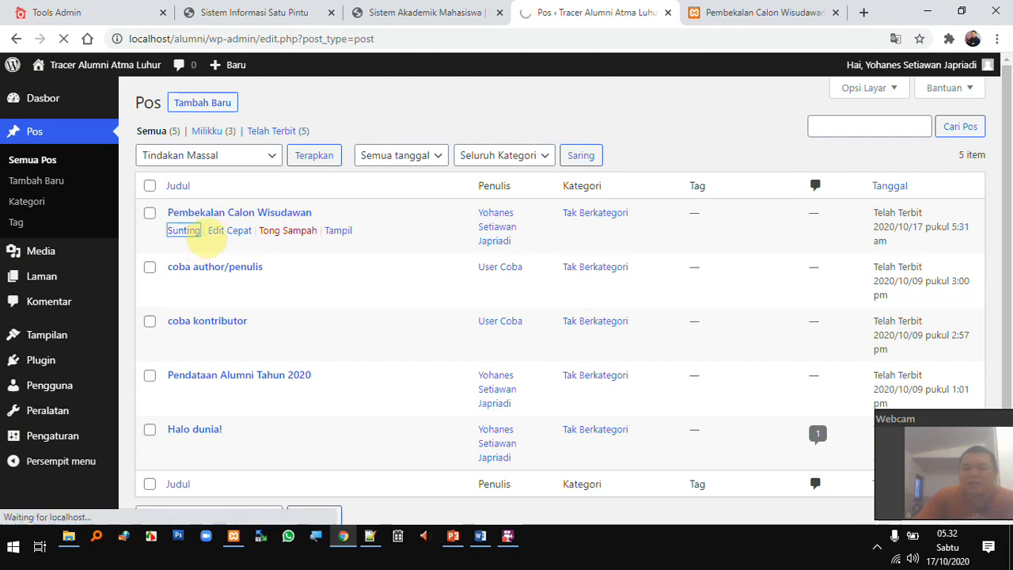
# Open the YouTube home page in a new browser tab
pyautogui.click(732, 13)
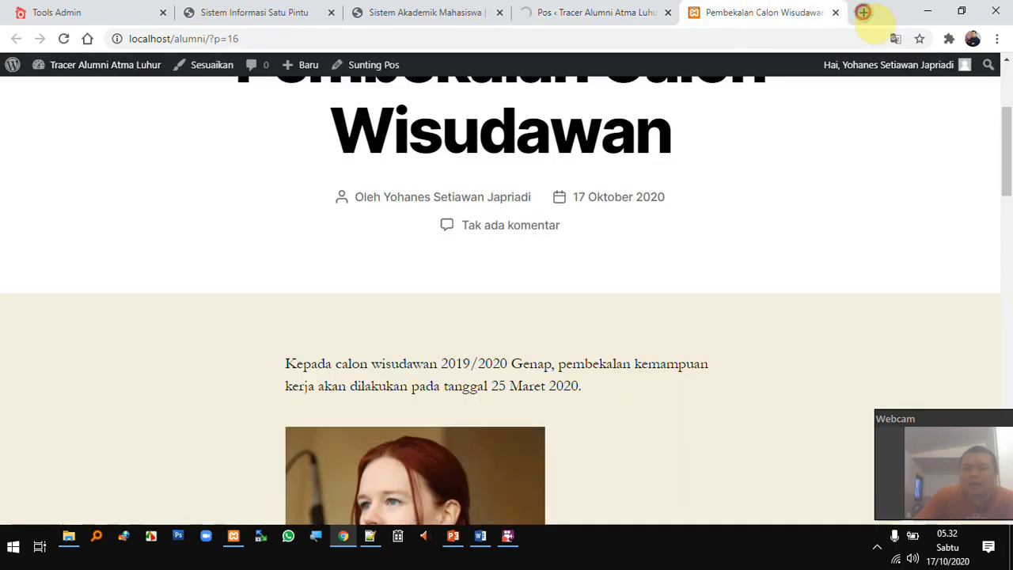
pyautogui.click(863, 12)
pyautogui.write('yoi')
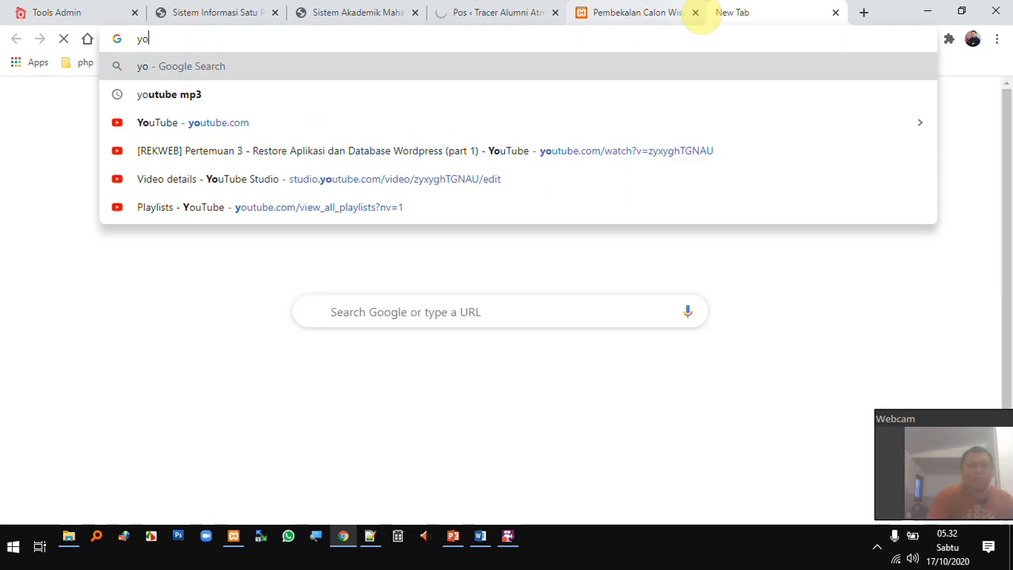
pyautogui.press('BackSpace')
pyautogui.write('yu')
pyautogui.press('BackSpace')
pyautogui.press('BackSpace')
pyautogui.write('utube.')
pyautogui.press('Return')
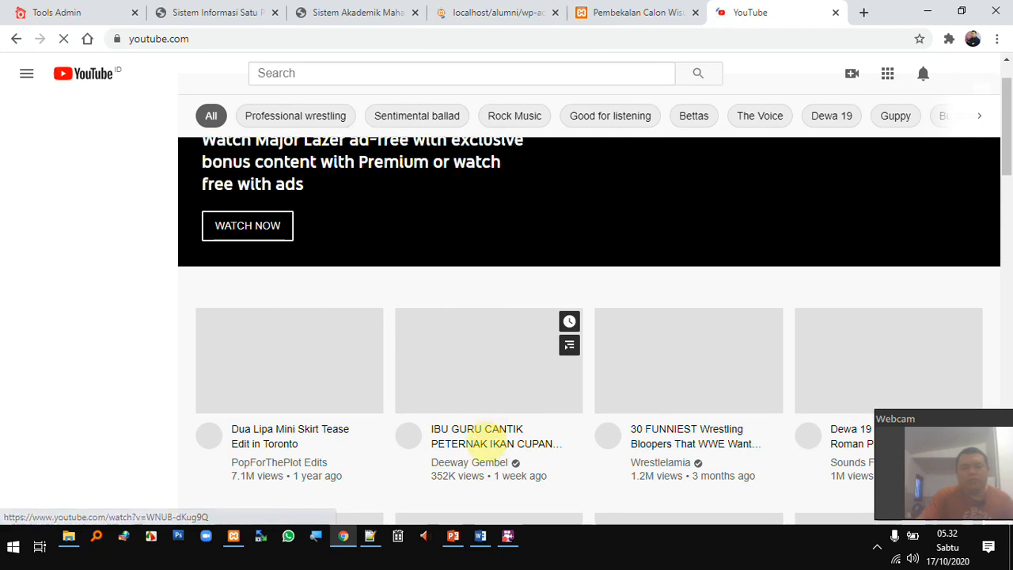
# Open the video "IBU GURU CANTIK PETERNAK IKAN CUPANG DI BABELAN BEKASI", skip its ad and pause it
pyautogui.click(479, 435)
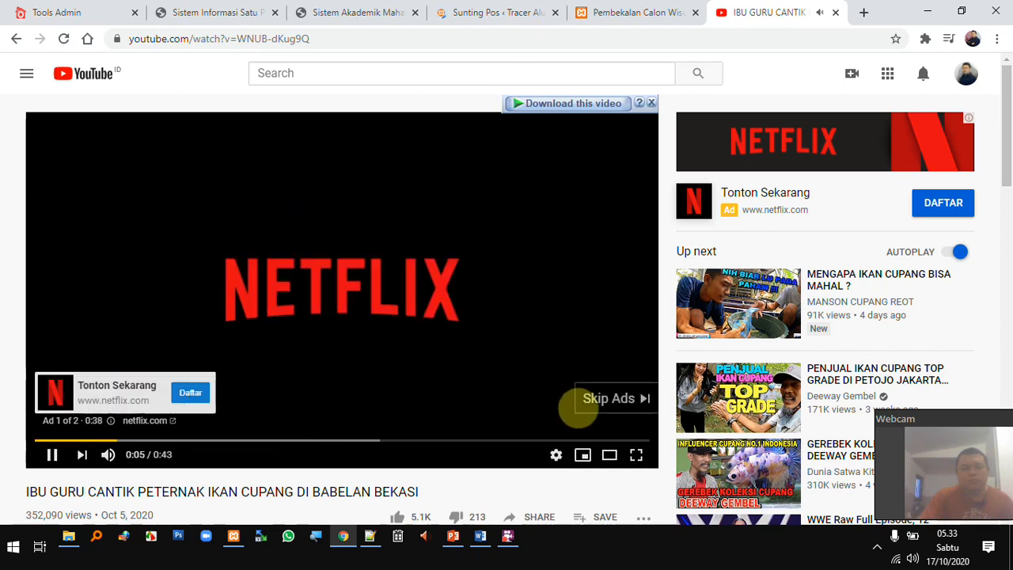
pyautogui.click(599, 400)
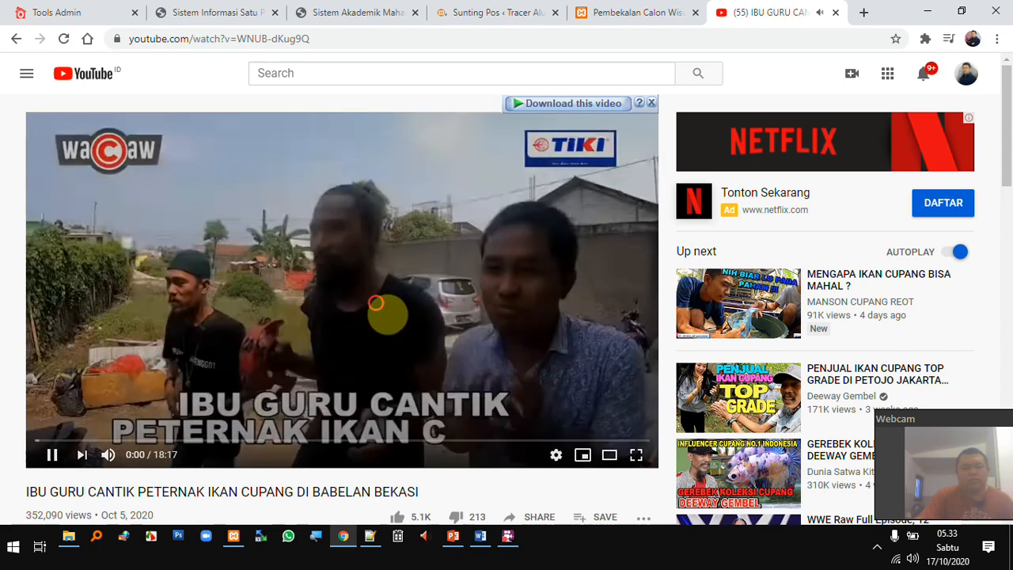
pyautogui.click(376, 303)
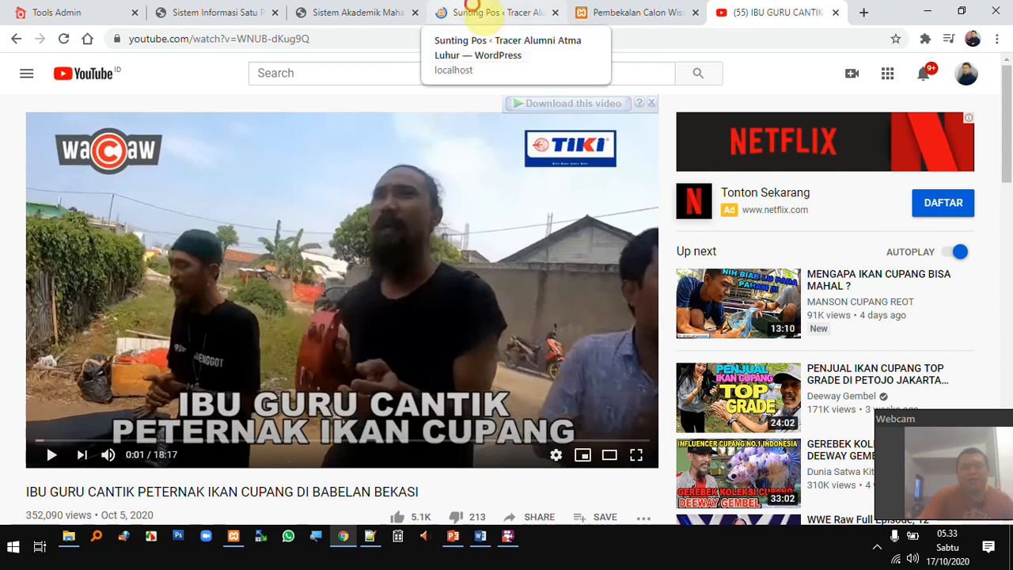
# Return to the post being edited and add a YouTube block below the captioned photo
pyautogui.click(471, 13)
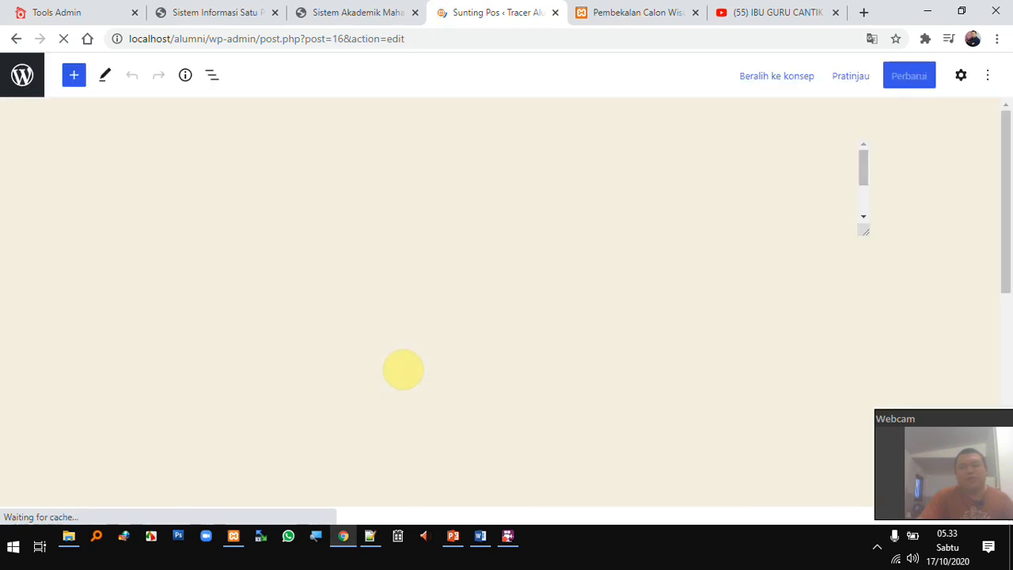
pyautogui.scroll(-1, 407, 346)
pyautogui.scroll(-1, 407, 347)
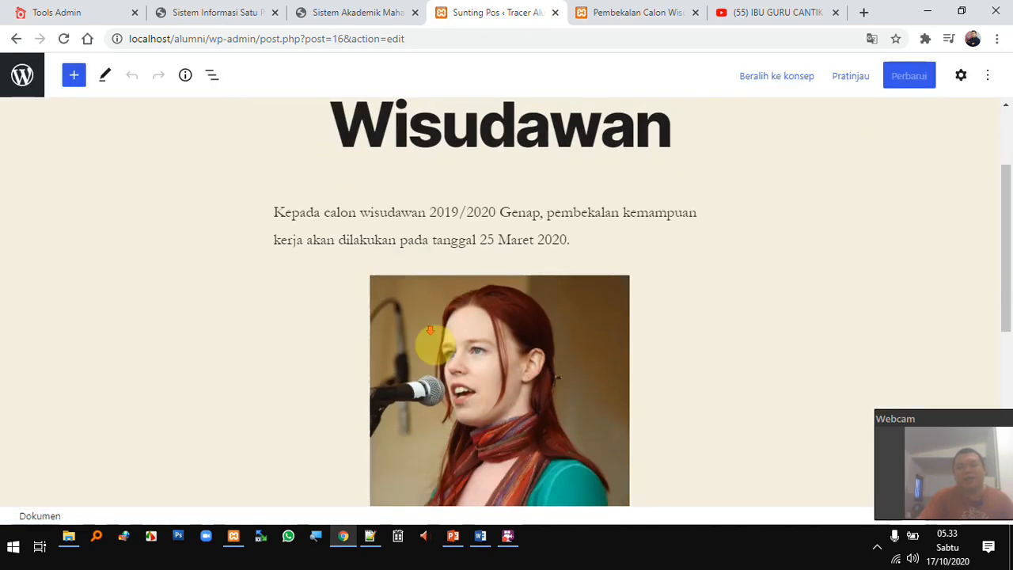
pyautogui.scroll(-4, 440, 325)
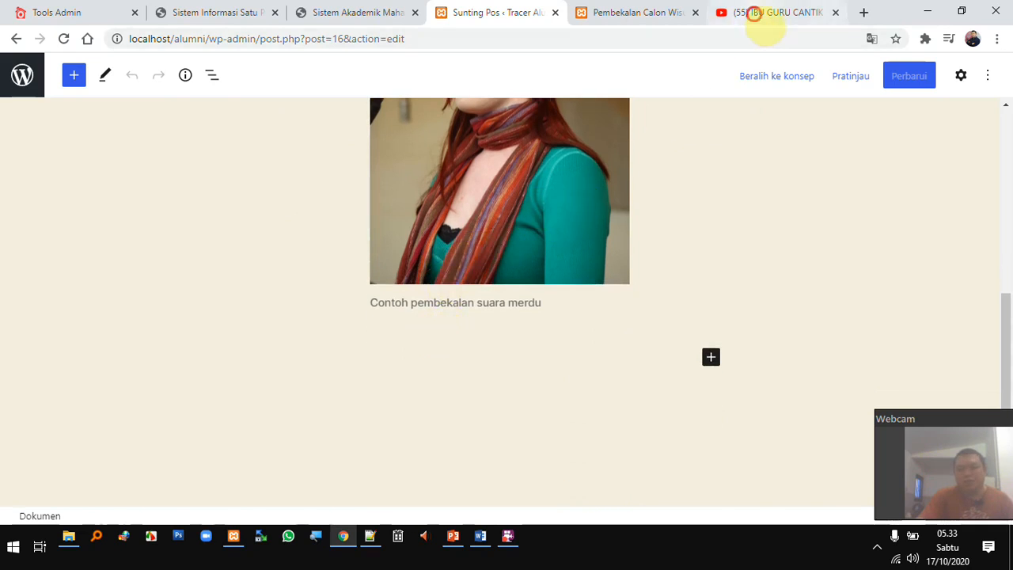
pyautogui.click(764, 16)
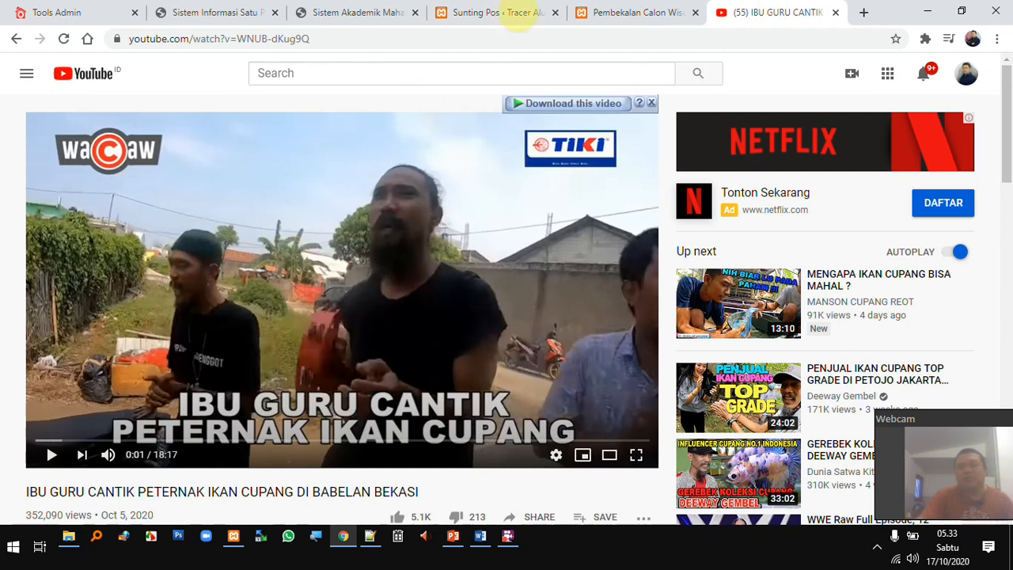
pyautogui.click(511, 15)
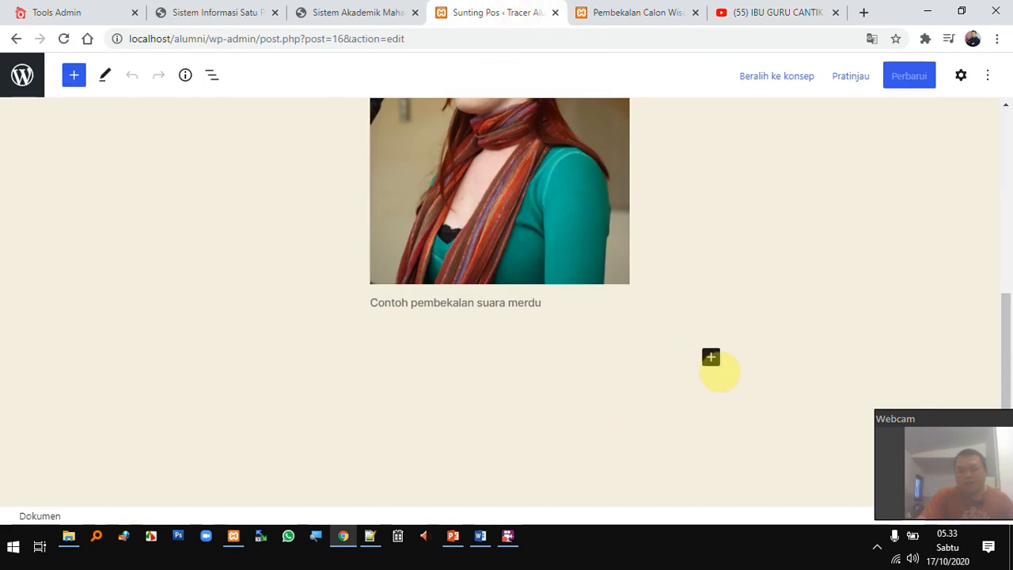
pyautogui.click(711, 358)
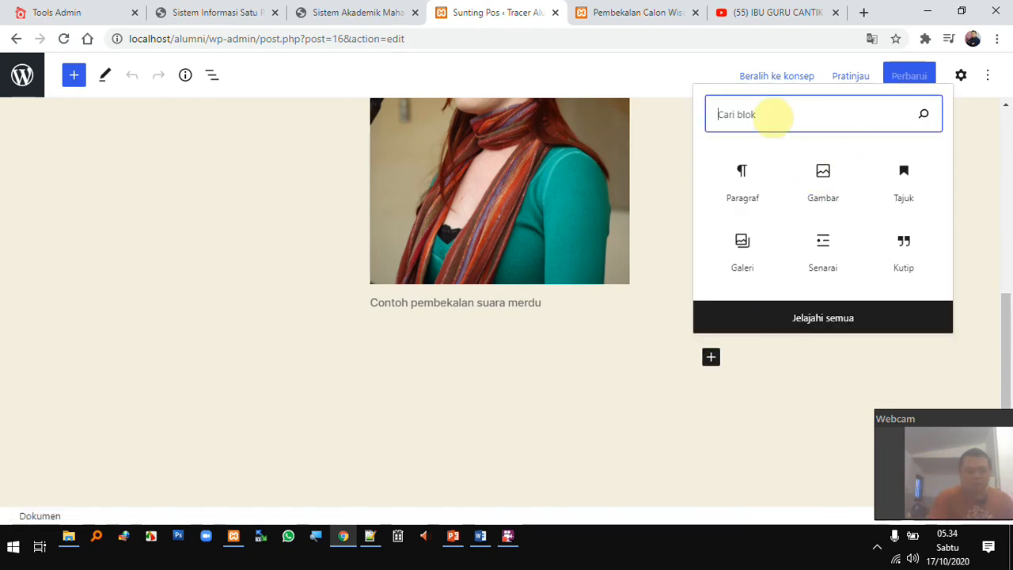
pyautogui.write('you')
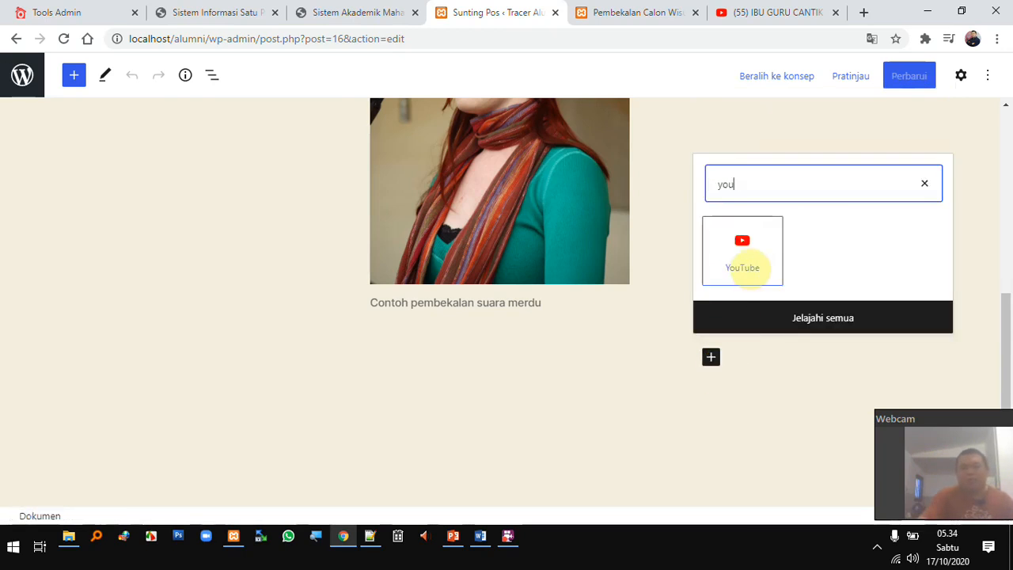
pyautogui.click(746, 256)
pyautogui.click(742, 261)
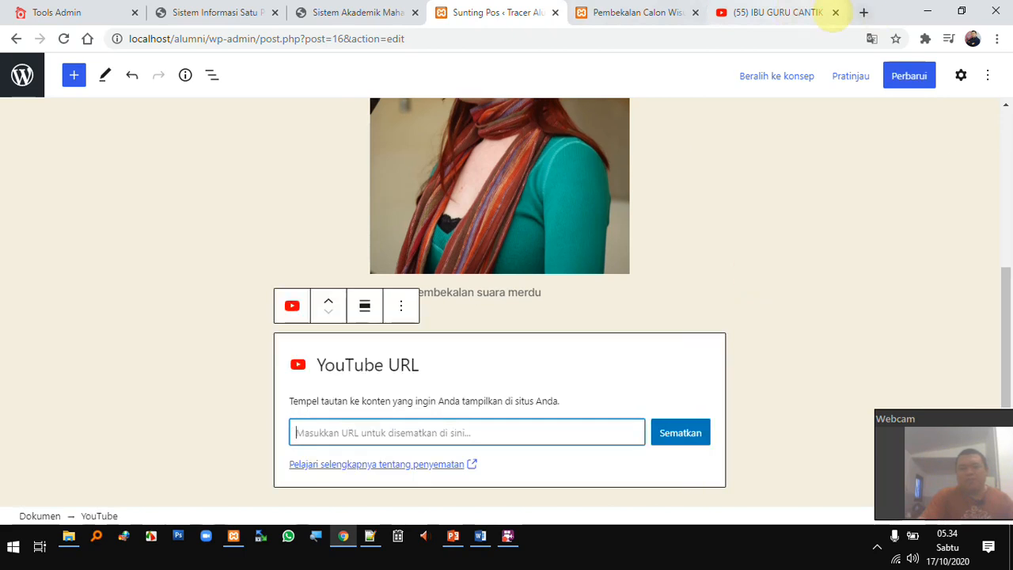
# Copy the paused YouTube video's URL and embed it in the new YouTube block
pyautogui.click(780, 12)
pyautogui.click(356, 37)
pyautogui.hotkey('ctrl', 'c')
pyautogui.click(539, 14)
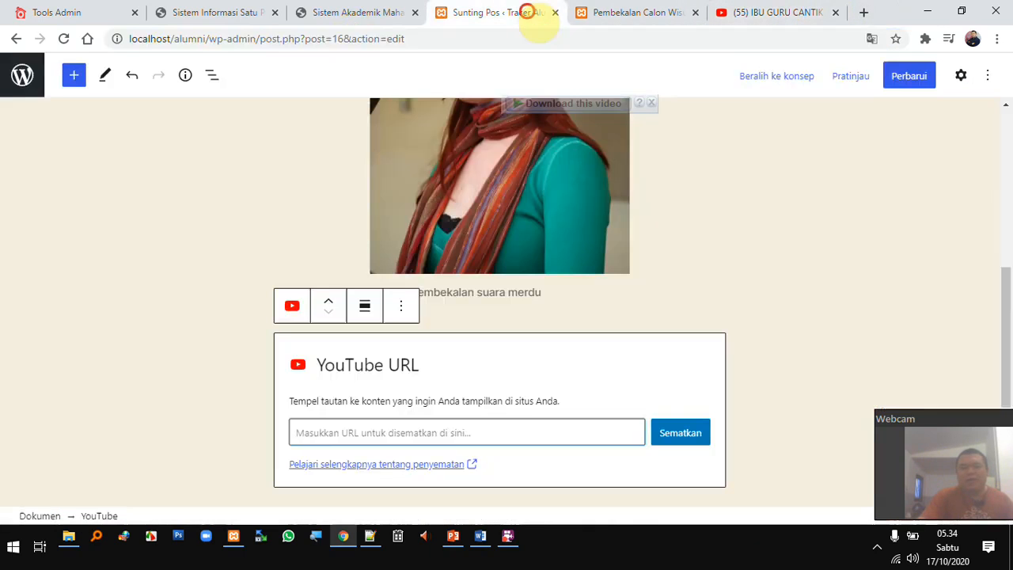
pyautogui.click(520, 434)
pyautogui.hotkey('ctrl', 'v')
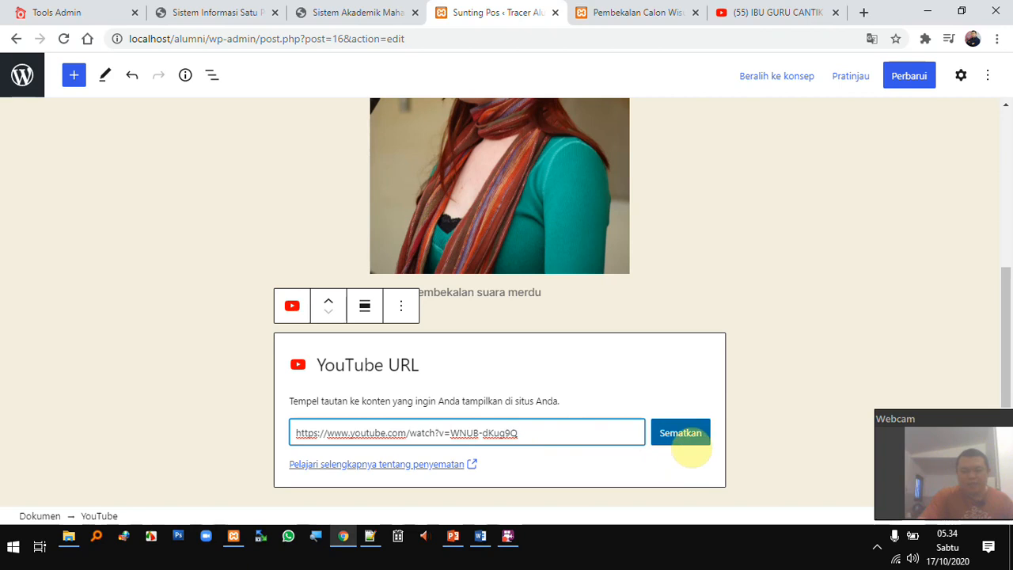
pyautogui.click(687, 440)
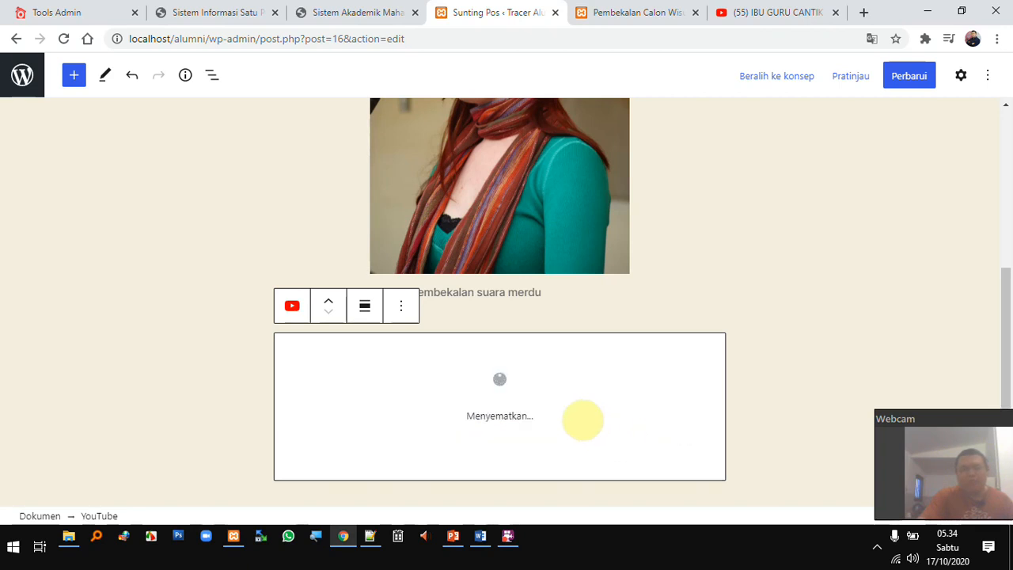
# Add the caption "contoh pembekalan kemampuan beternak ikan hias" below the embedded video and start an empty paragraph beneath it
pyautogui.scroll(-2, 583, 420)
pyautogui.scroll(-1, 578, 409)
pyautogui.scroll(-1, 580, 411)
pyautogui.scroll(3, 581, 412)
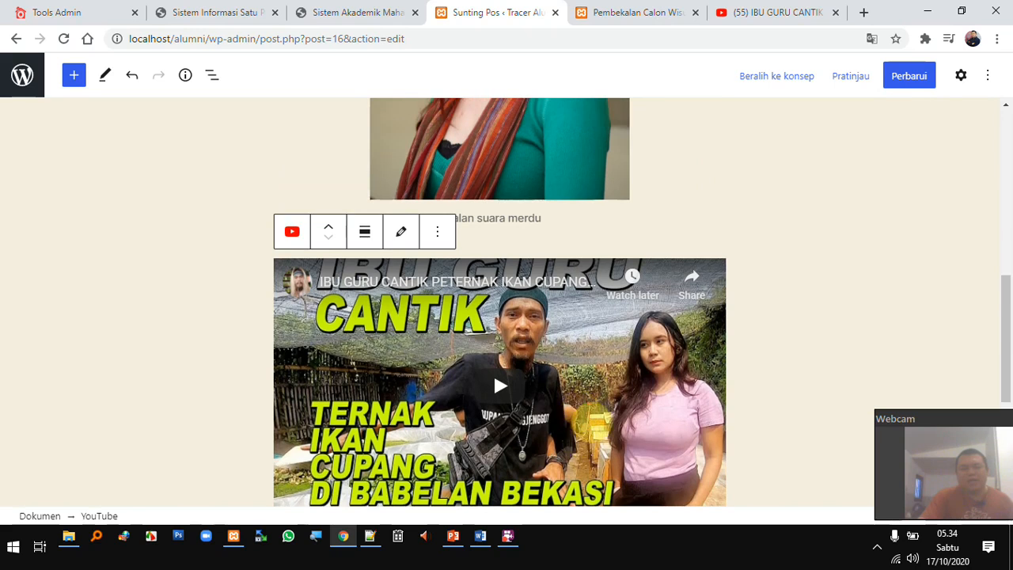
pyautogui.scroll(-3, 589, 413)
pyautogui.click(331, 302)
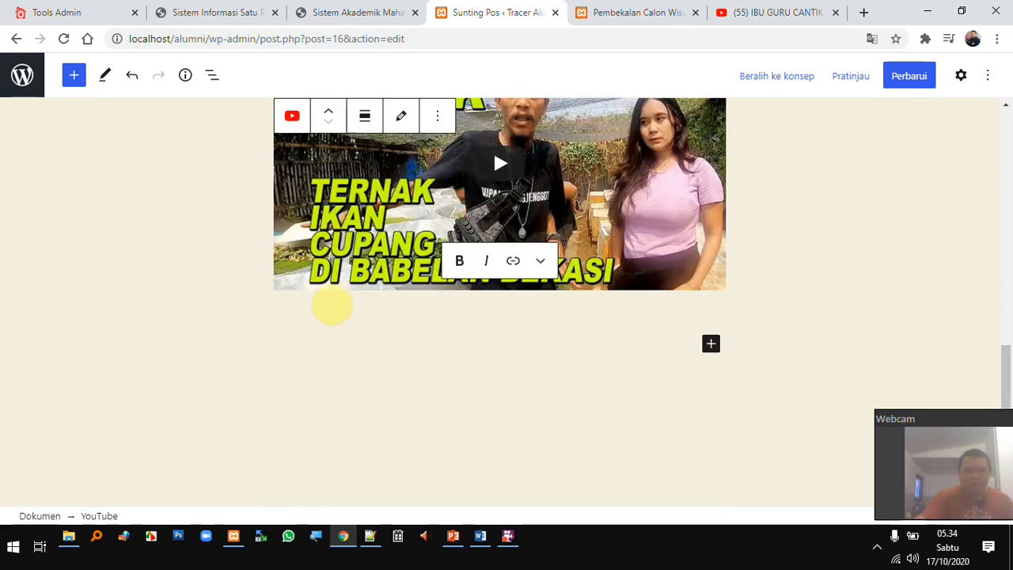
pyautogui.write('contoh pemb')
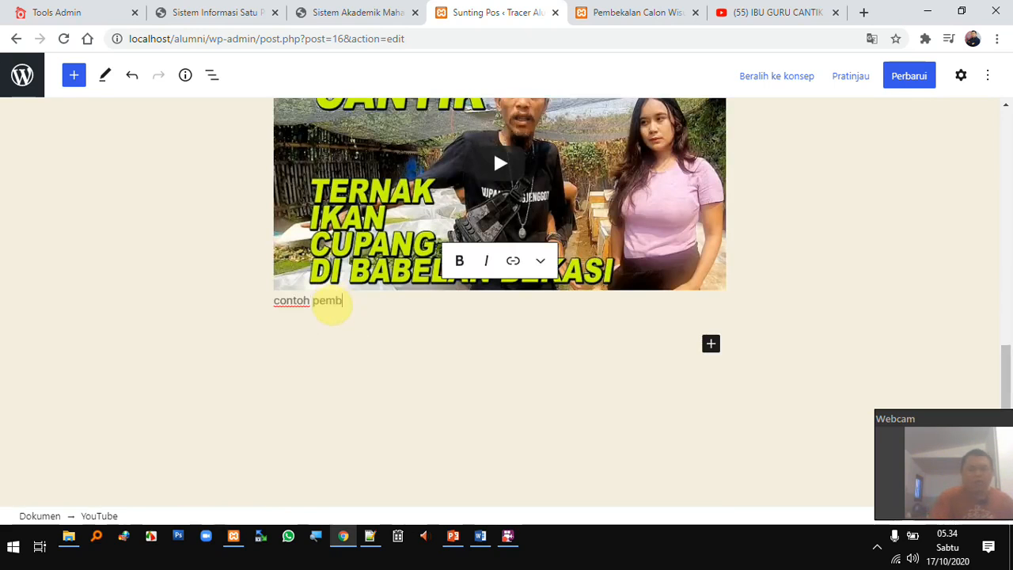
pyautogui.write('ekalan kemampuan beternak ikan hias')
pyautogui.click(430, 336)
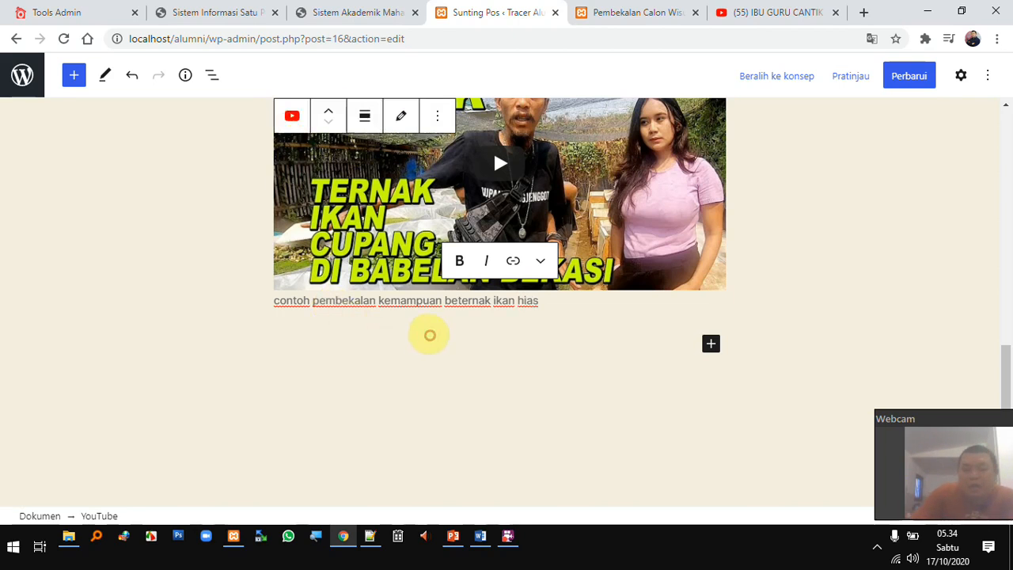
# Search the blocks available below the video caption for "audio", then clear the search
pyautogui.scroll(6, 493, 333)
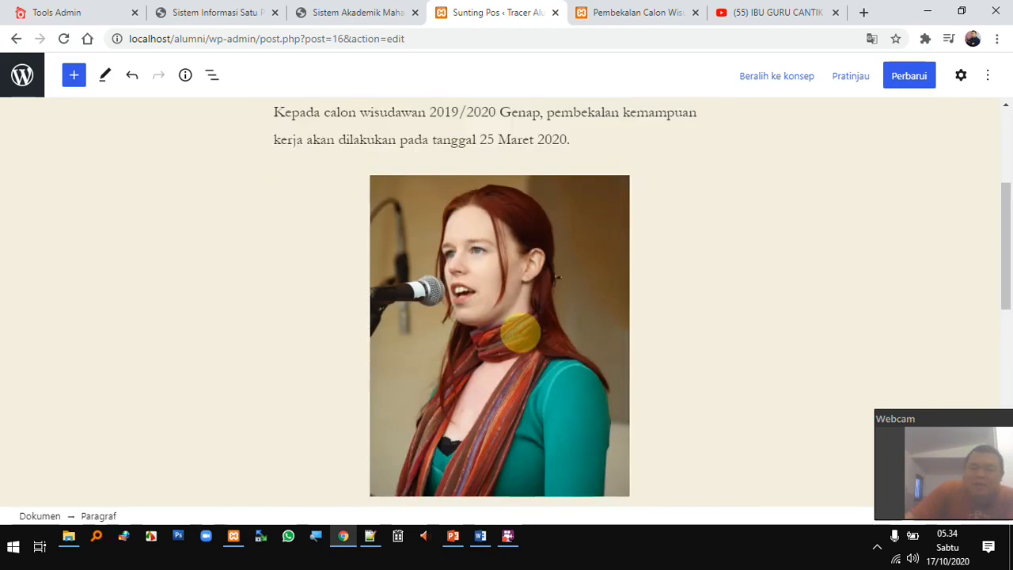
pyautogui.scroll(3, 499, 304)
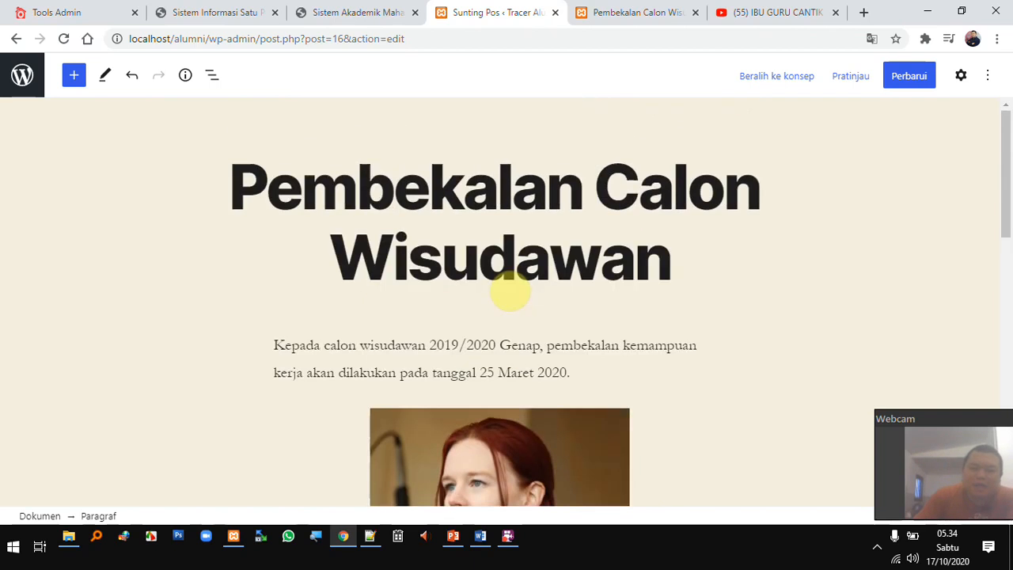
pyautogui.scroll(-10, 521, 285)
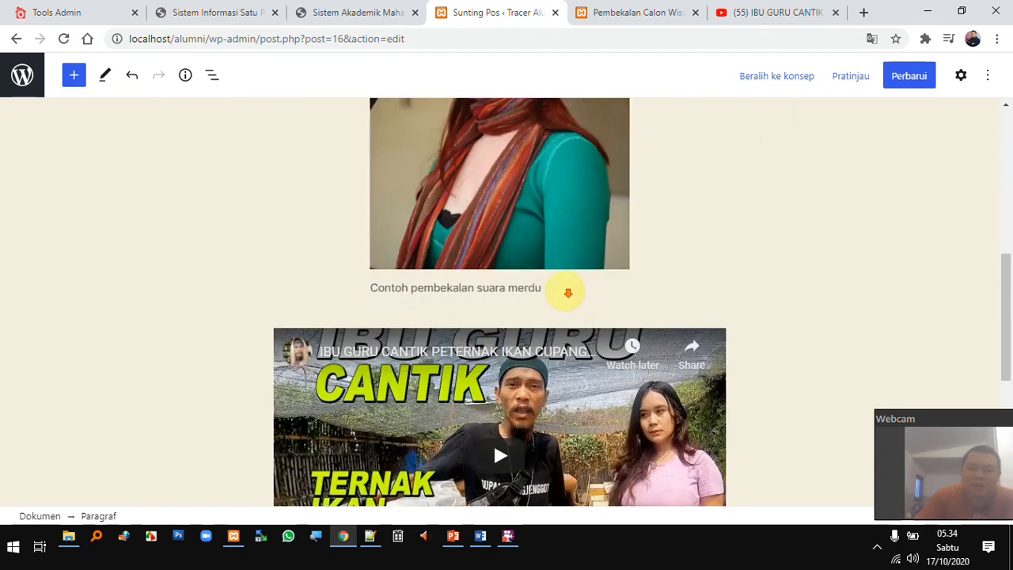
pyautogui.scroll(3, 586, 296)
pyautogui.scroll(-2, 602, 299)
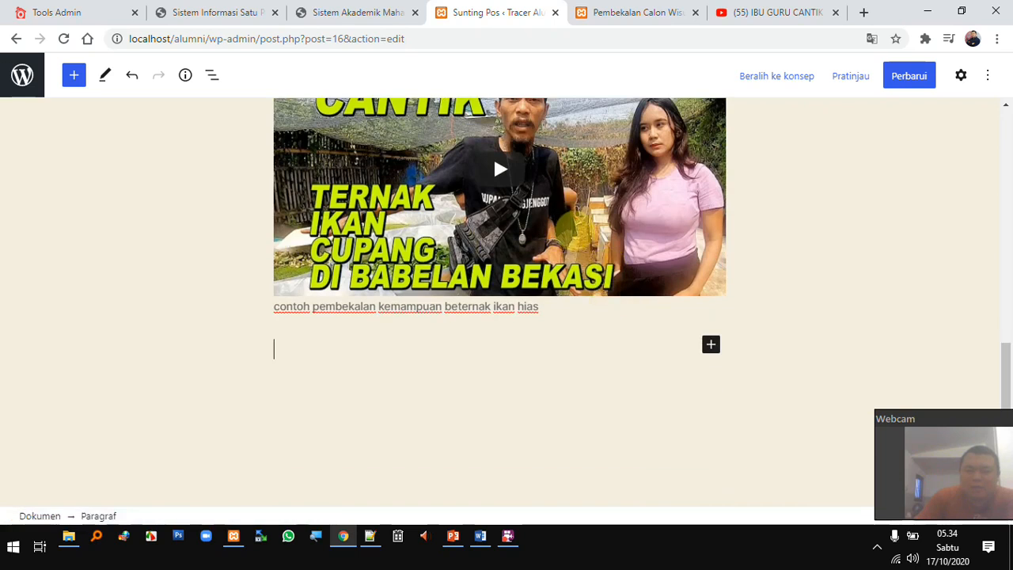
pyautogui.click(711, 345)
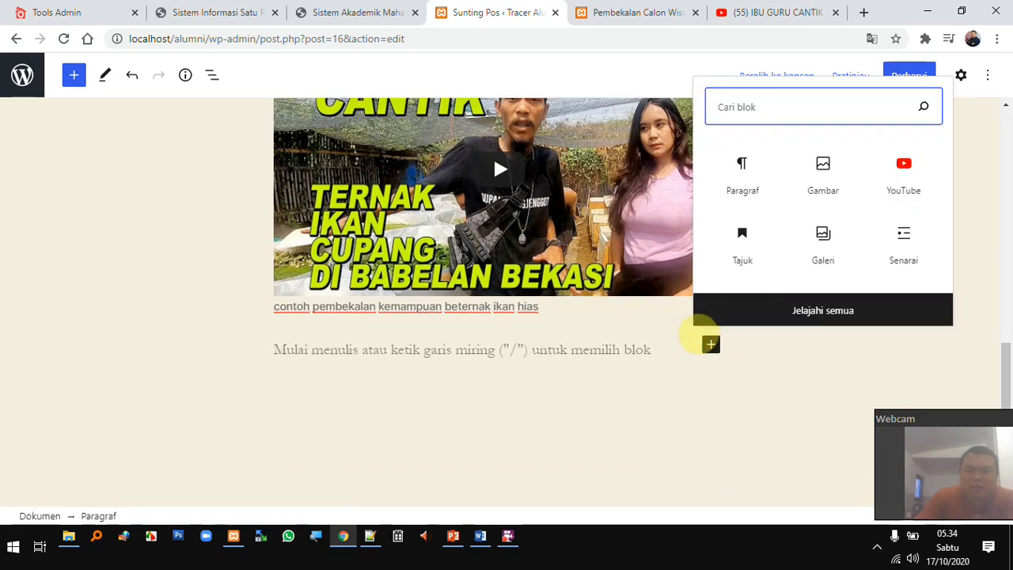
pyautogui.click(757, 110)
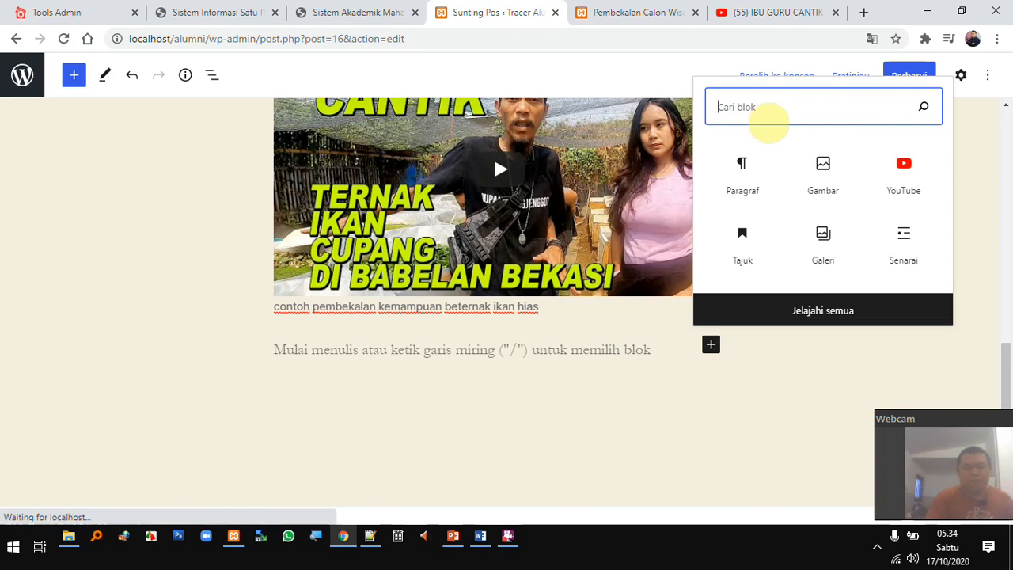
pyautogui.write('audio')
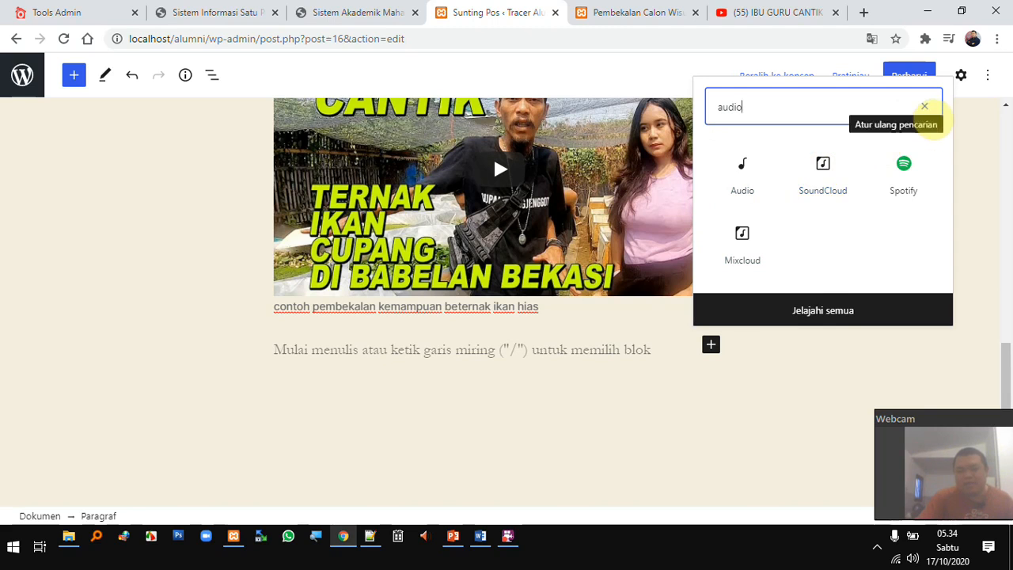
pyautogui.click(924, 106)
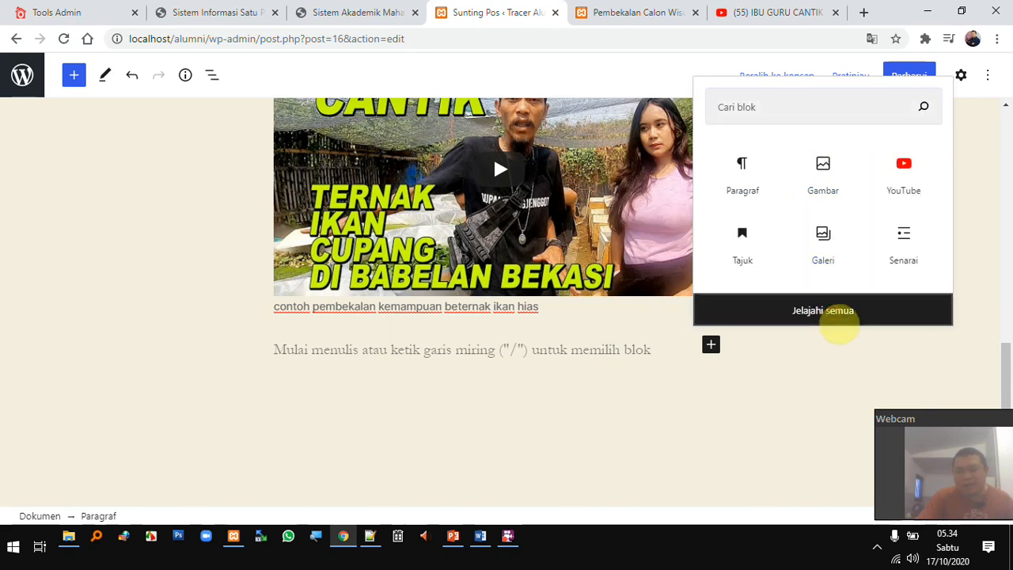
# Browse the full block library and insert a custom HTML block (HTML Khusus) below the captioned video
pyautogui.click(828, 312)
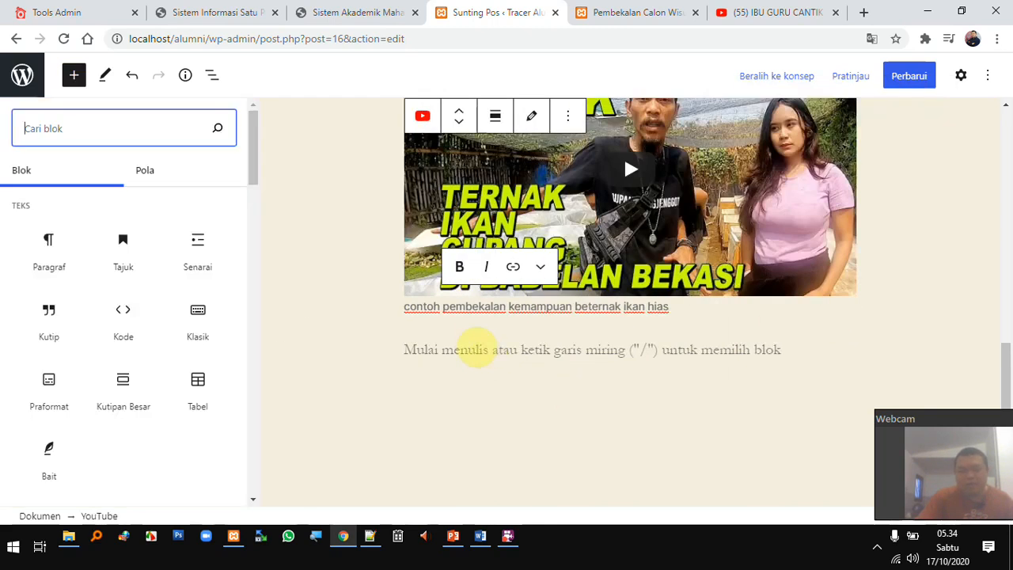
pyautogui.moveTo(162, 321)
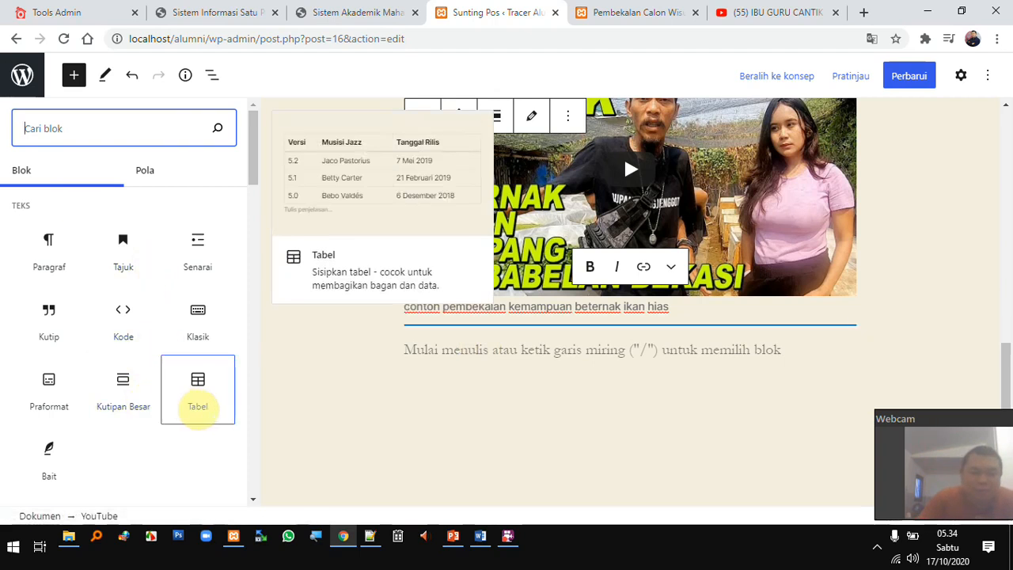
pyautogui.scroll(-1, 49, 376)
pyautogui.moveTo(269, 179); pyautogui.dragTo(256, 243)
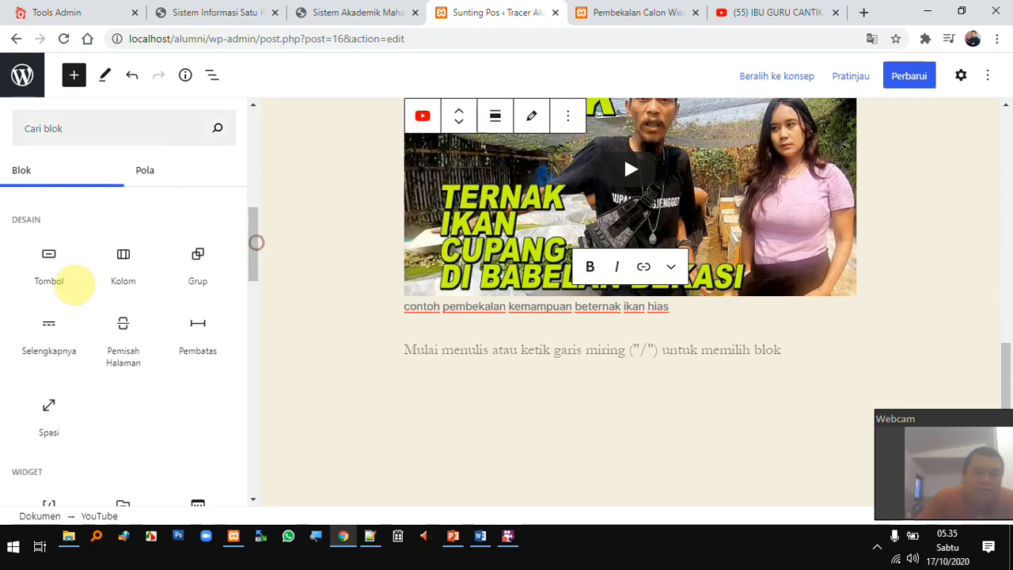
pyautogui.moveTo(55, 283)
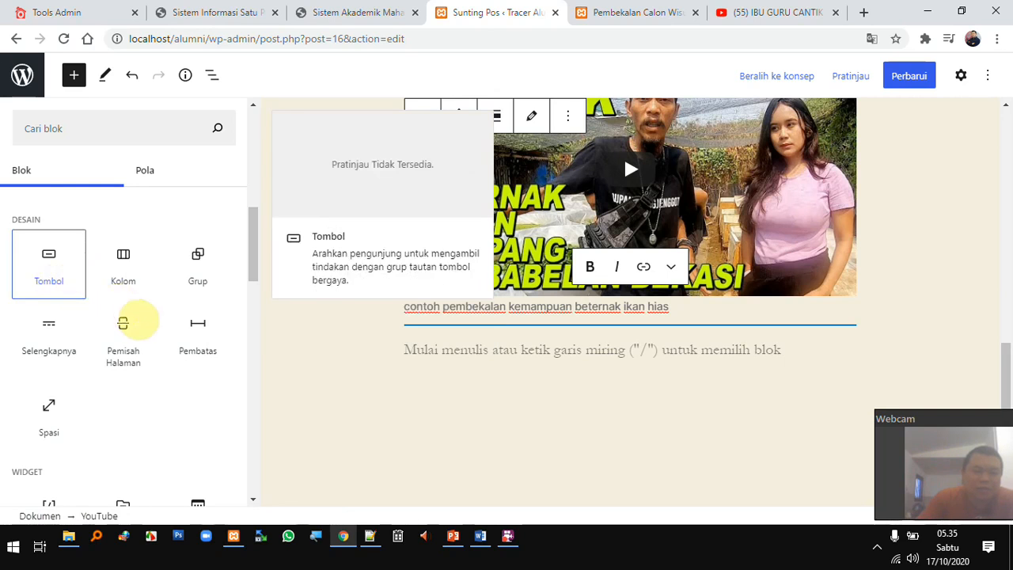
pyautogui.scroll(-2, 151, 357)
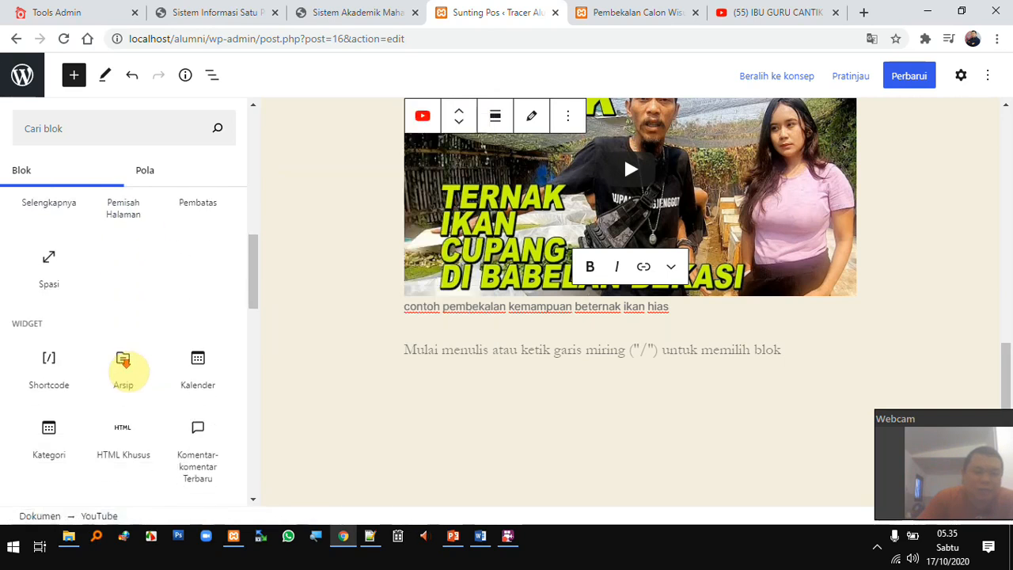
pyautogui.moveTo(125, 368)
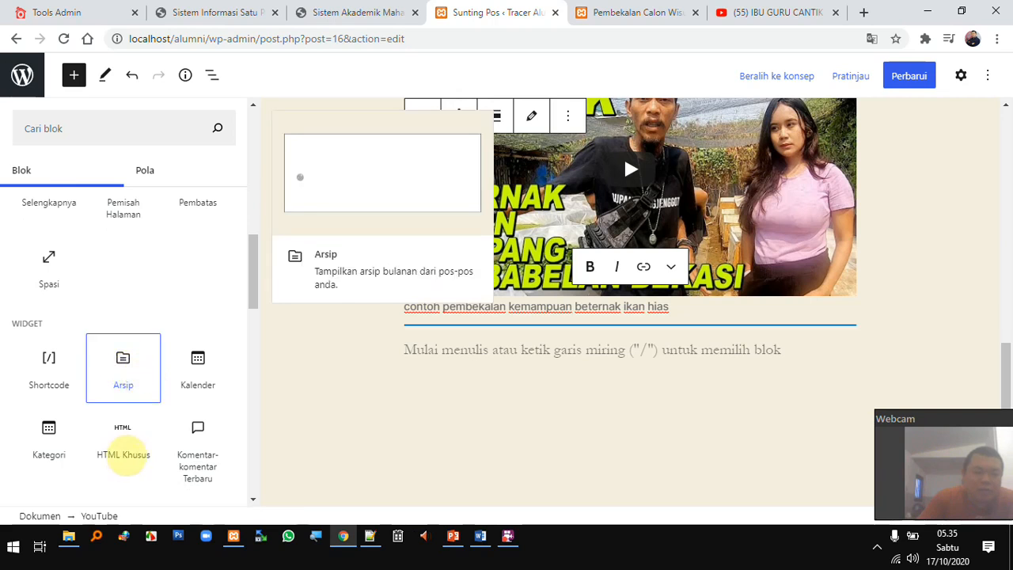
pyautogui.moveTo(134, 448)
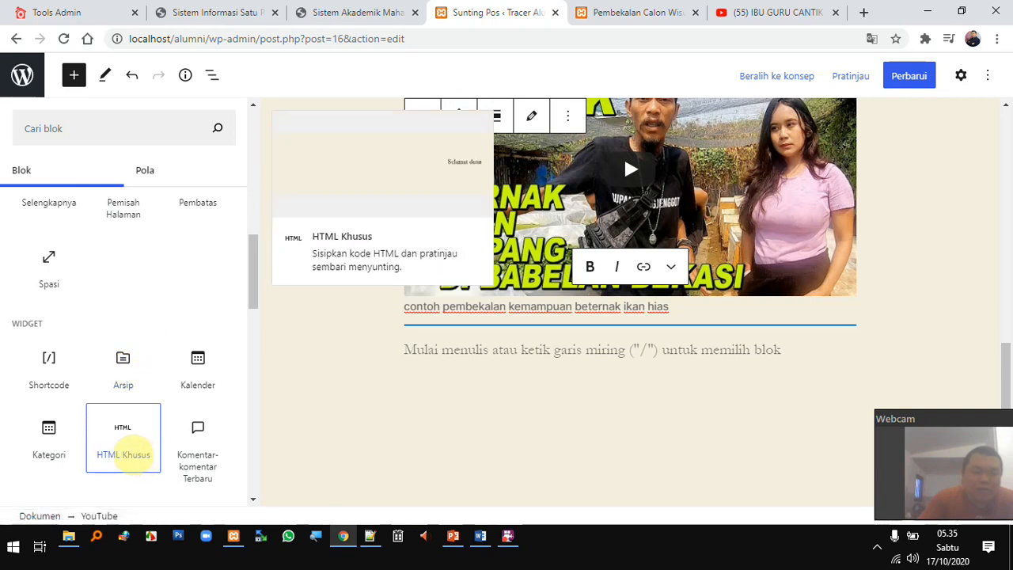
pyautogui.click(129, 445)
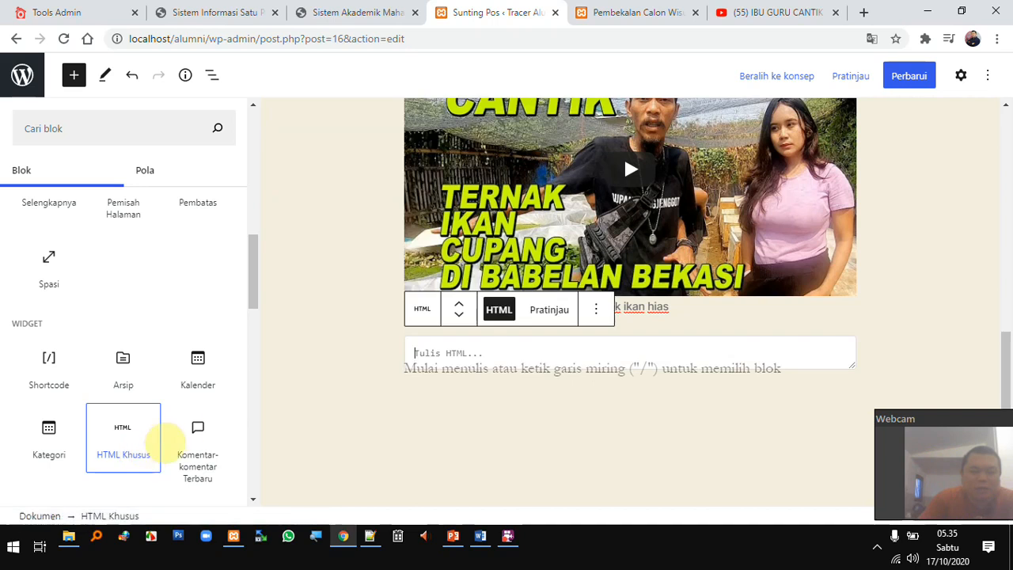
# Write "<em>hai ini miring</em> <br>" and, on a second line, "<strong>kuat atau tebal</strong>" in the HTML block
pyautogui.click(459, 353)
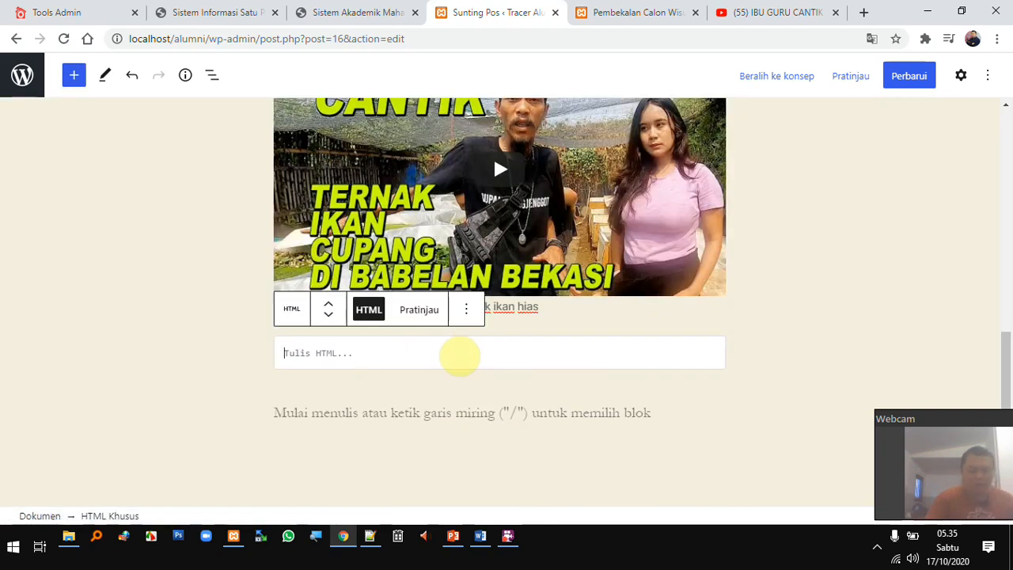
pyautogui.write('<')
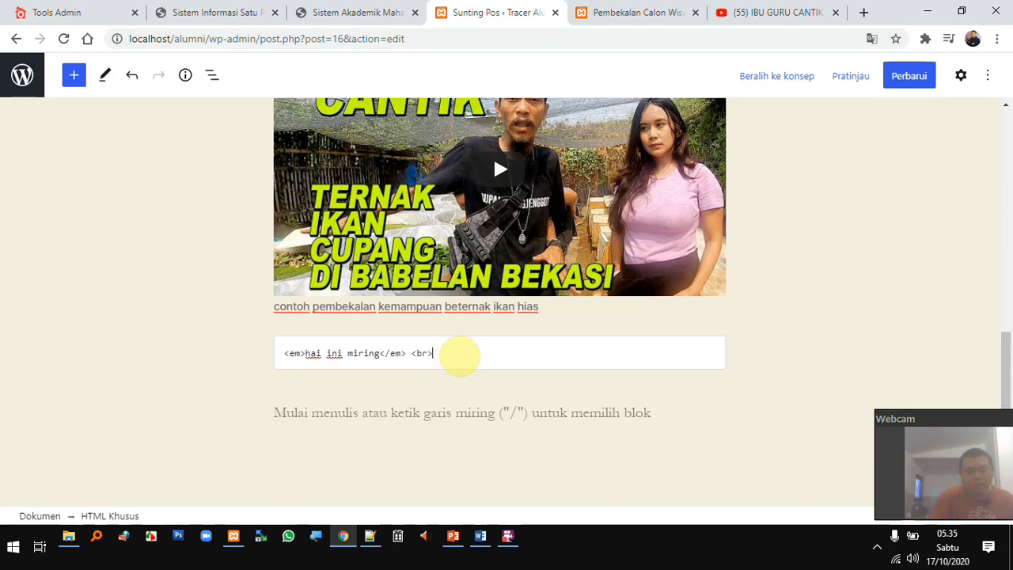
pyautogui.write('>')
pyautogui.press('Return')
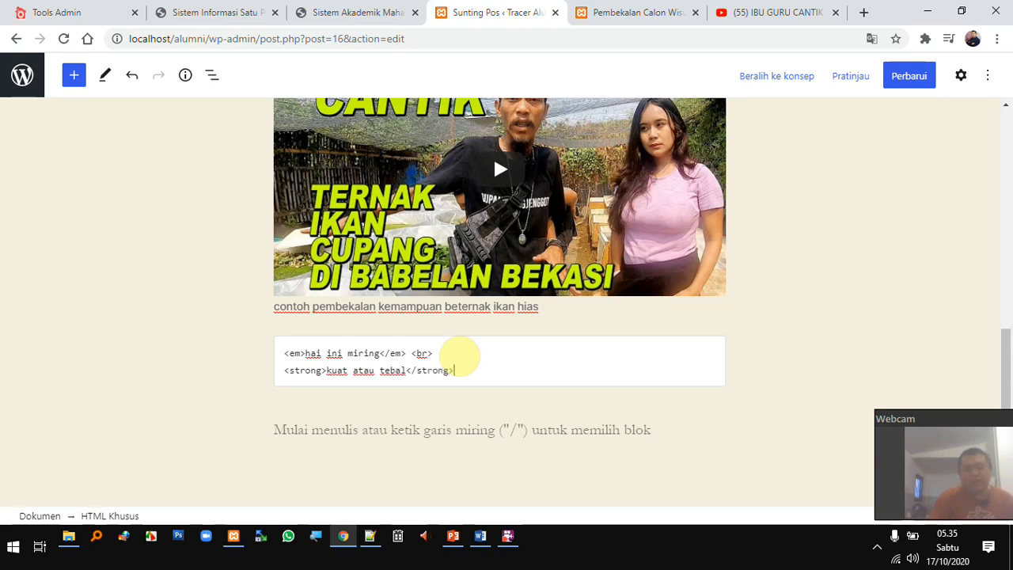
# Update the post and check the italic and bold HTML lines on its published page
pyautogui.click(910, 77)
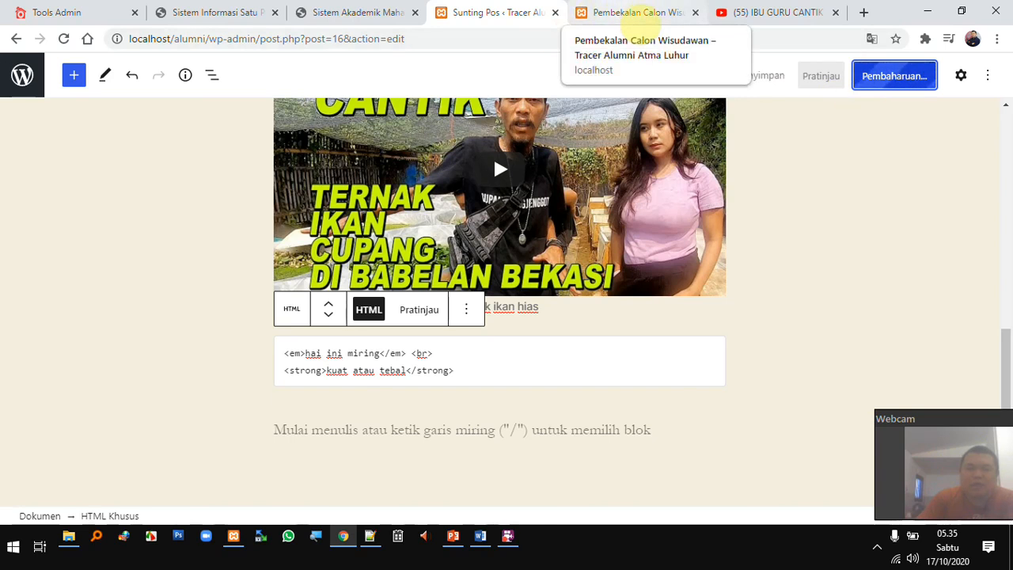
pyautogui.click(636, 14)
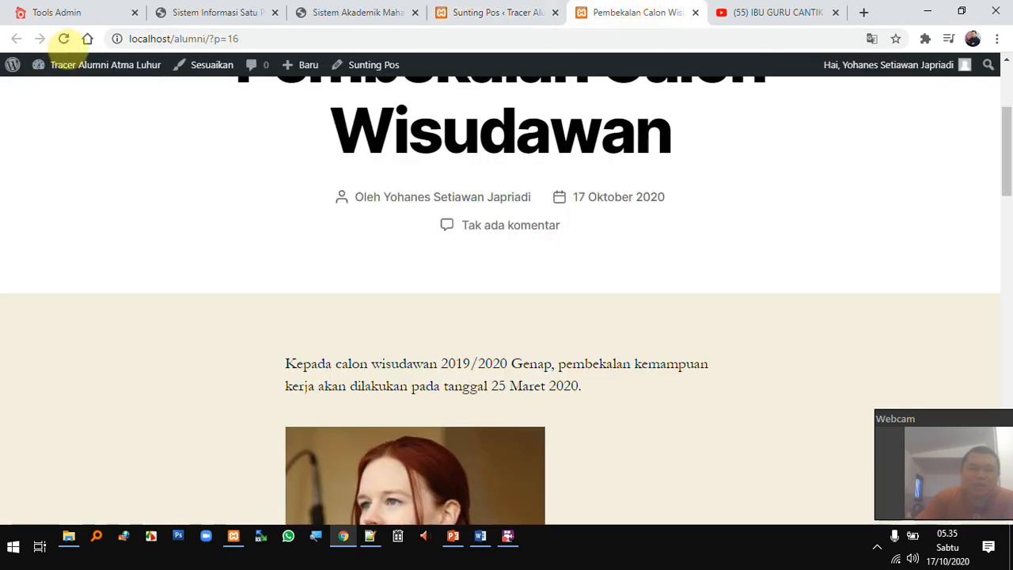
pyautogui.scroll(-10, 486, 202)
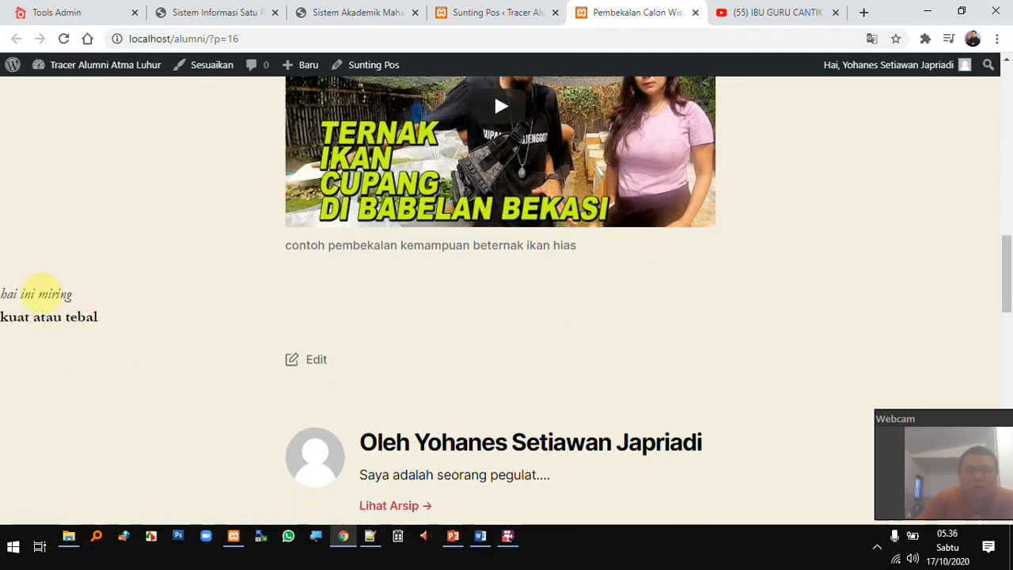
pyautogui.moveTo(60, 317); pyautogui.dragTo(1, 291)
# Return to the post editor and review the two lines of code in the custom HTML block
pyautogui.click(529, 13)
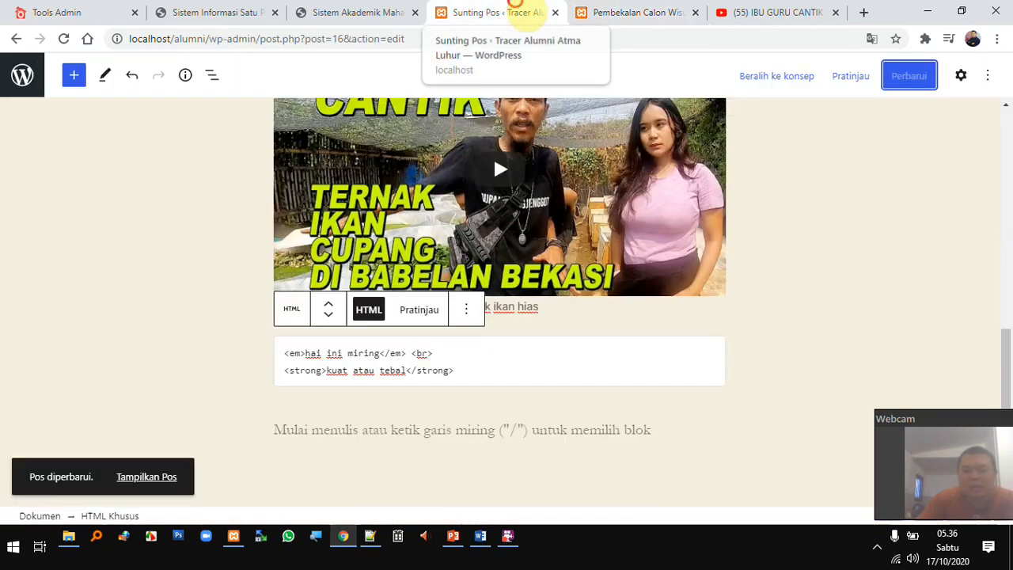
pyautogui.scroll(10, 639, 318)
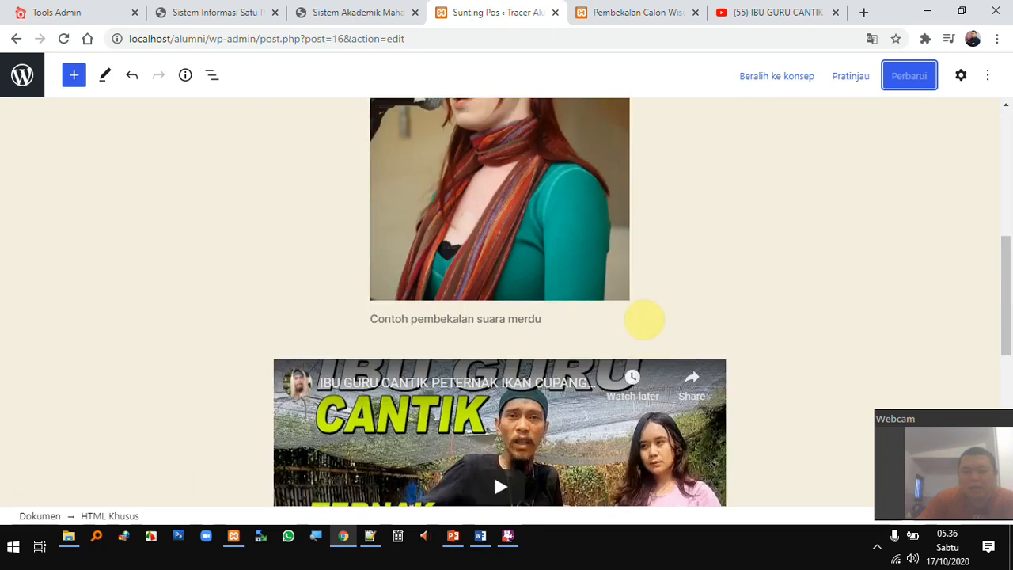
pyautogui.scroll(-8, 645, 301)
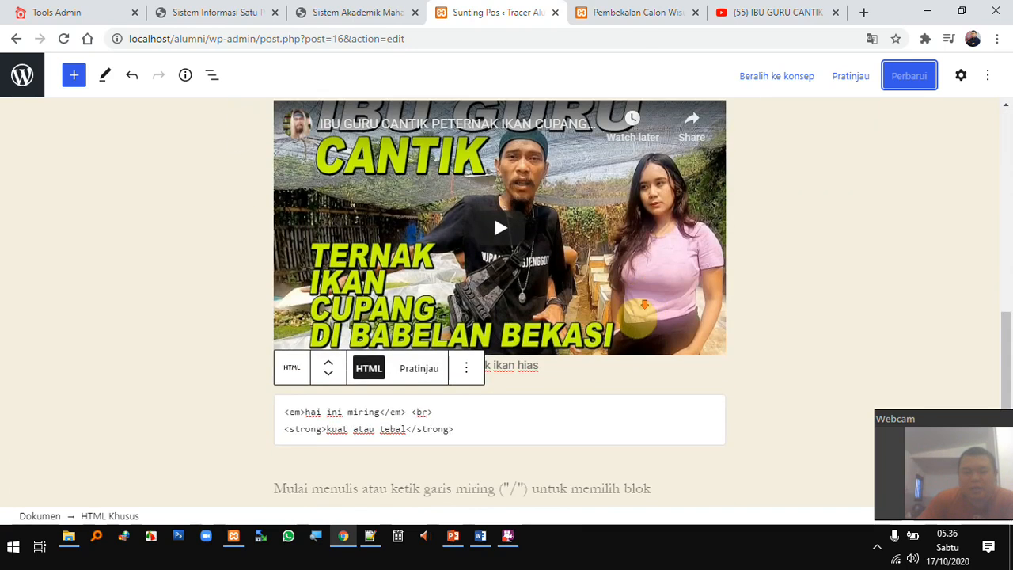
pyautogui.doubleClick(394, 301)
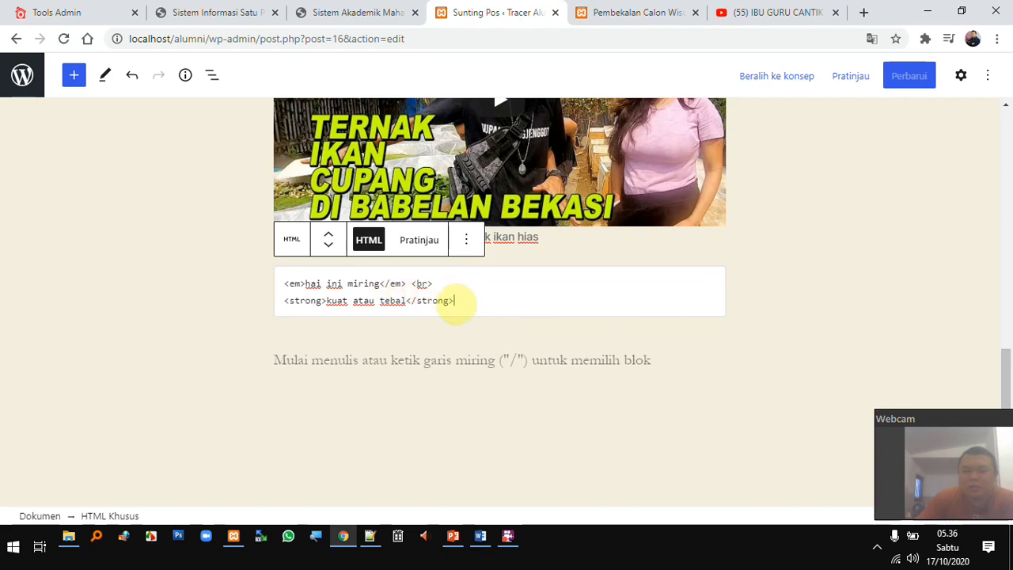
pyautogui.moveTo(475, 307); pyautogui.dragTo(257, 293)
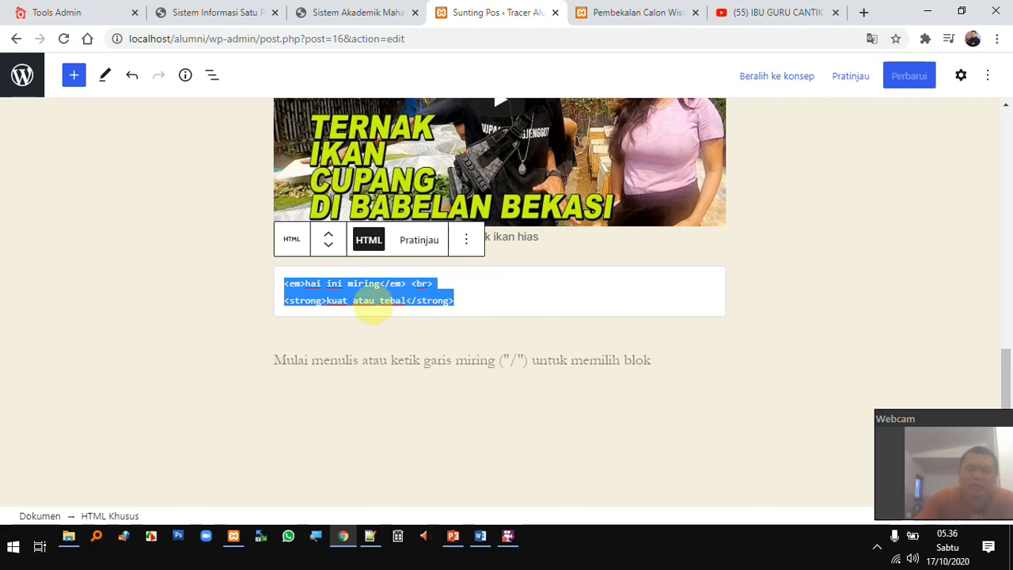
pyautogui.click(312, 301)
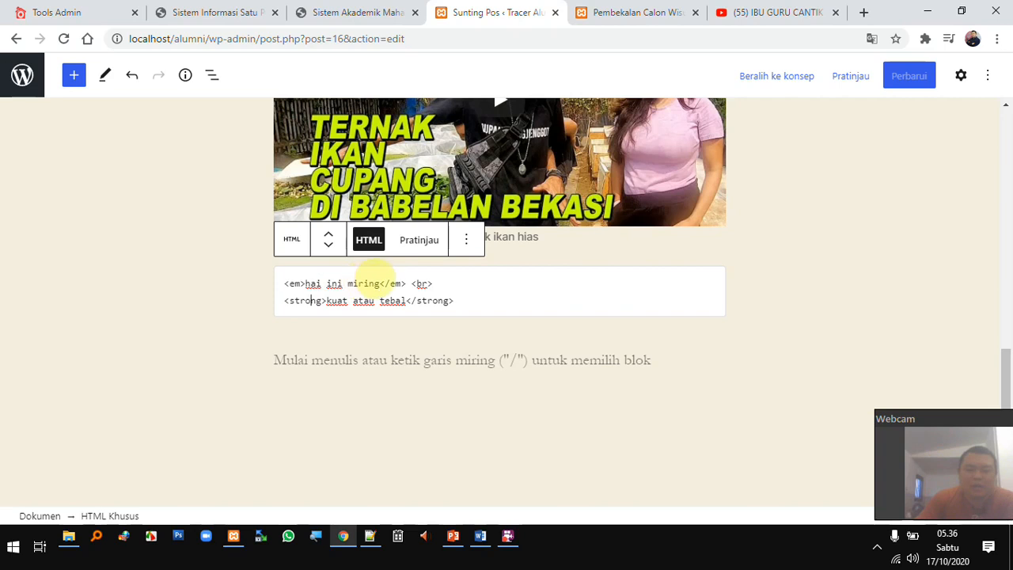
pyautogui.moveTo(283, 285); pyautogui.dragTo(495, 296)
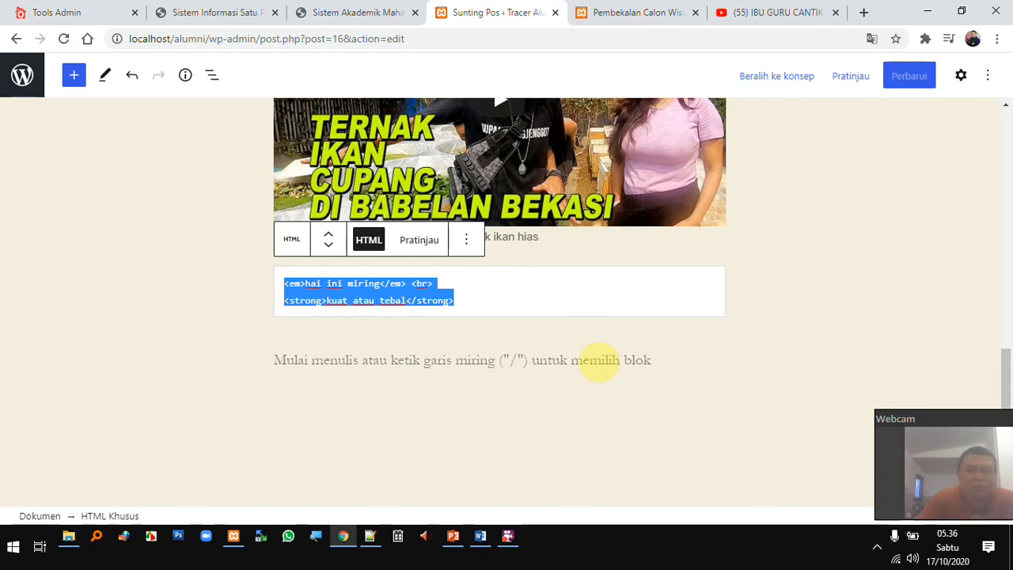
# Open the post's document settings and display its visibility options under Status & visibilitas
pyautogui.scroll(10, 789, 166)
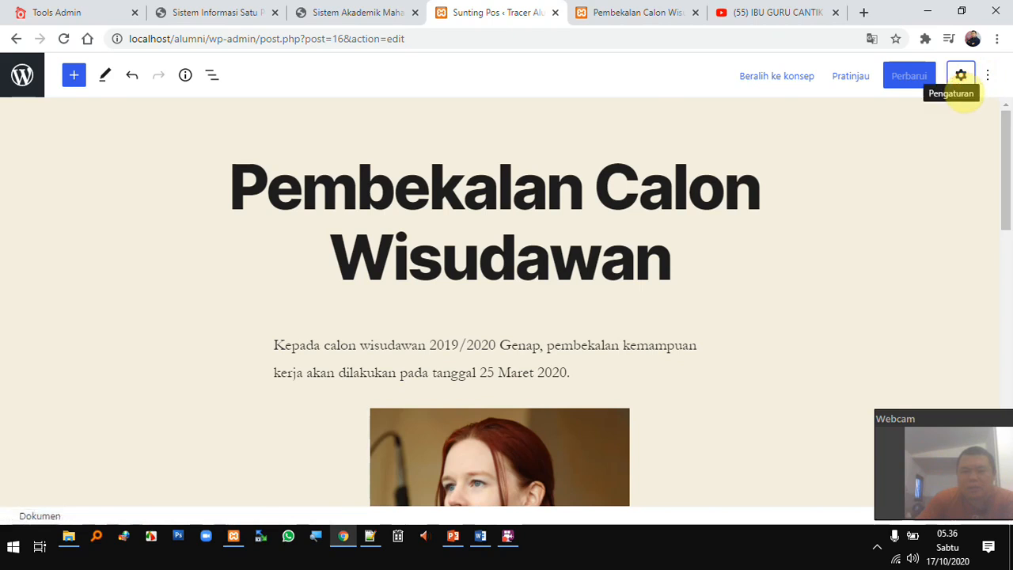
pyautogui.click(961, 75)
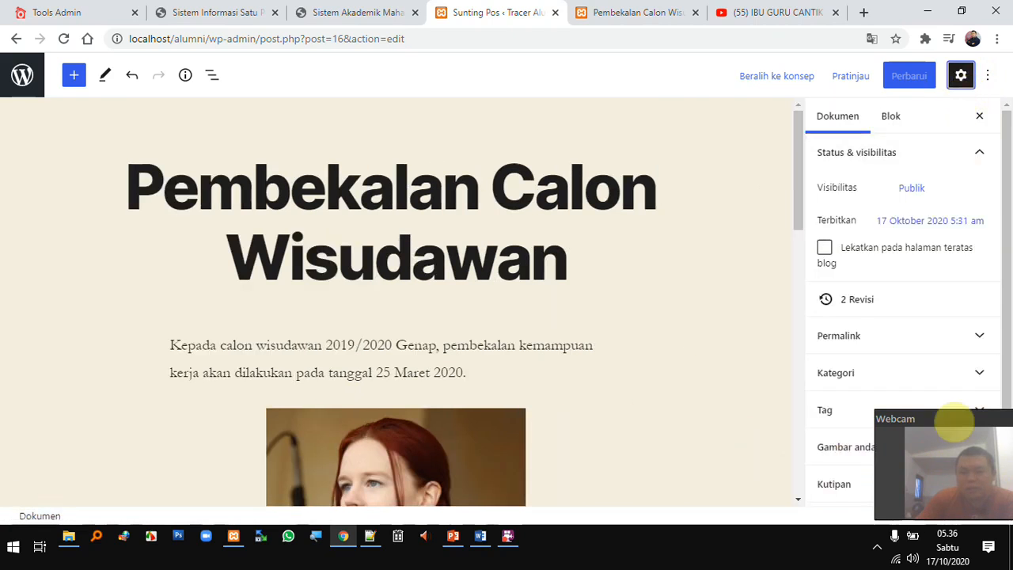
pyautogui.moveTo(973, 421); pyautogui.dragTo(689, 419)
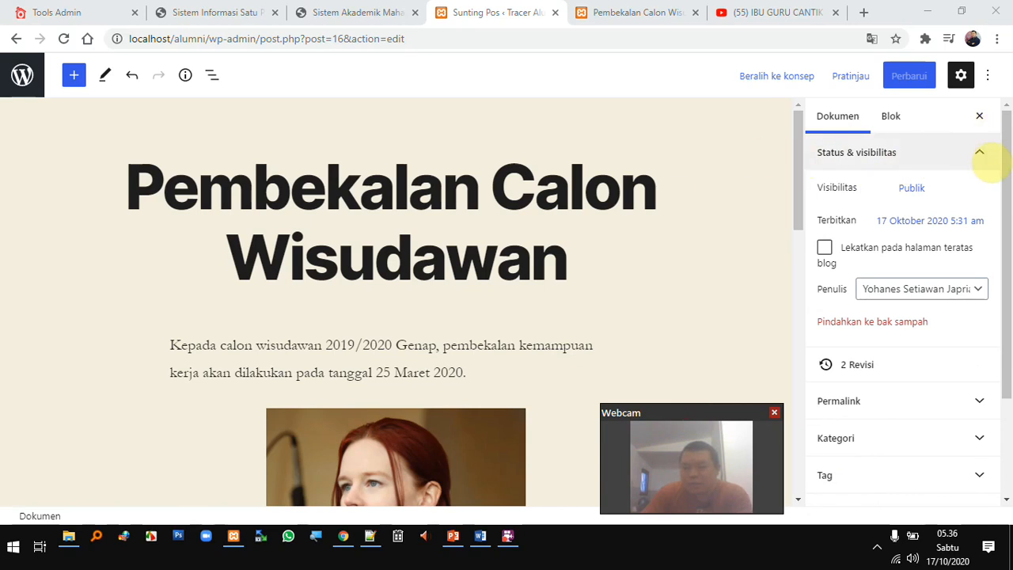
pyautogui.click(991, 160)
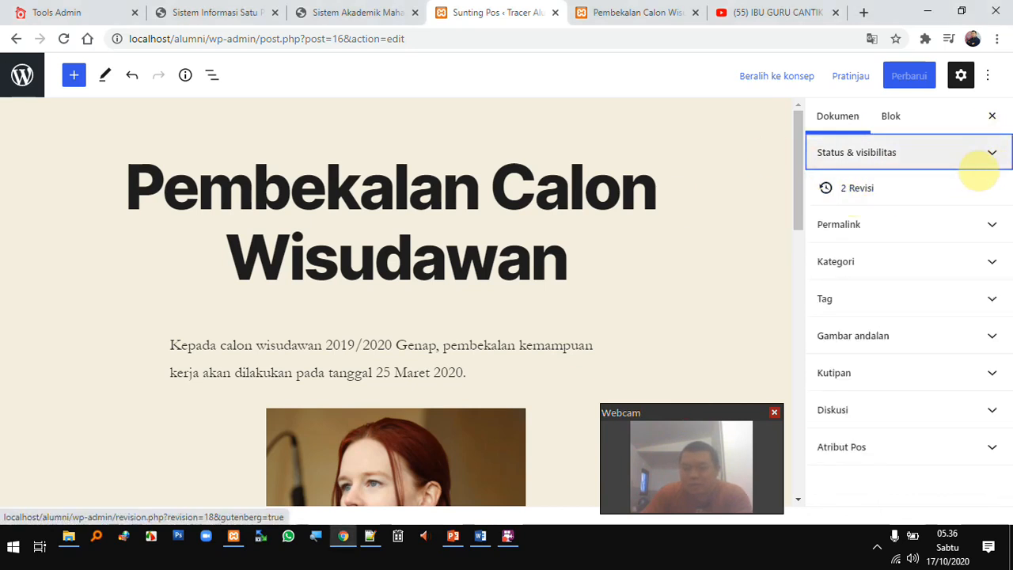
pyautogui.click(991, 154)
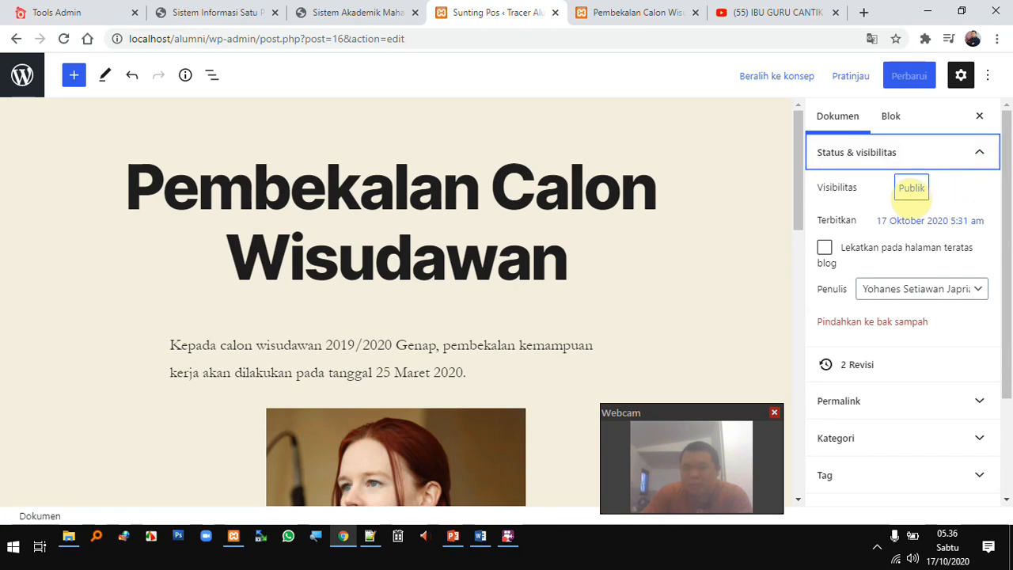
pyautogui.click(910, 188)
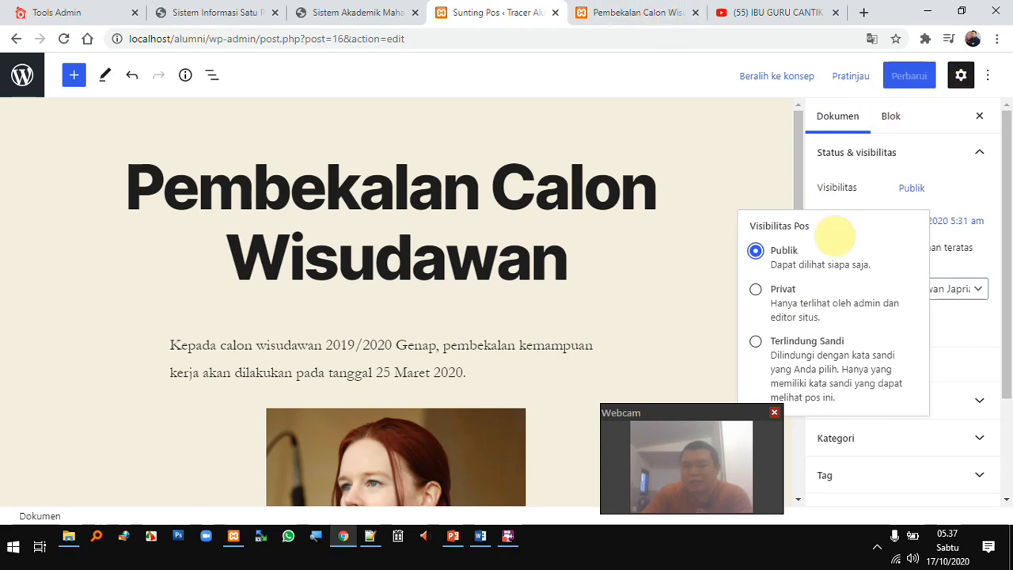
# Set the post's publication date to 17 Oktober 2019 at 10:31 am and update the post
pyautogui.click(711, 156)
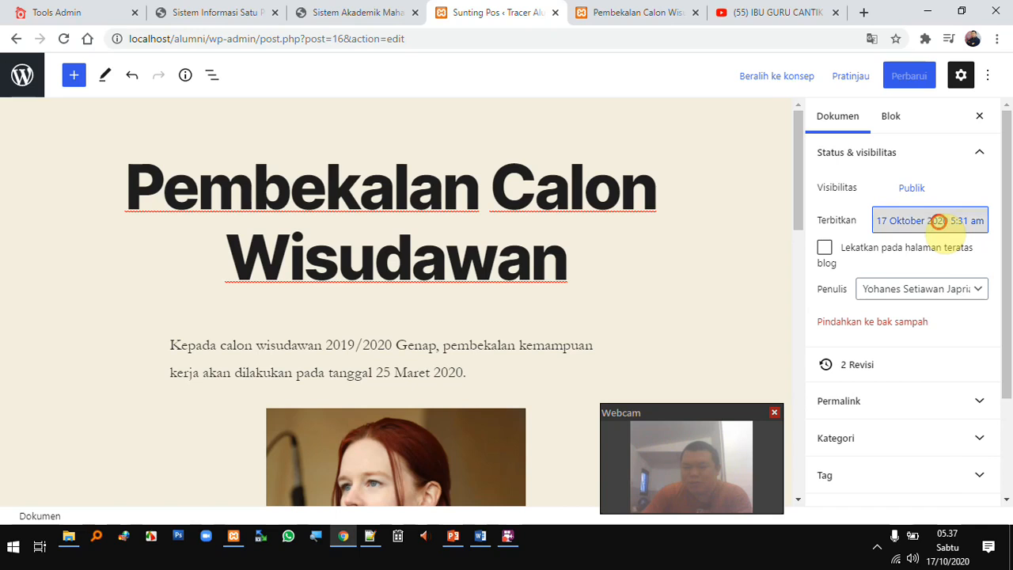
pyautogui.click(939, 221)
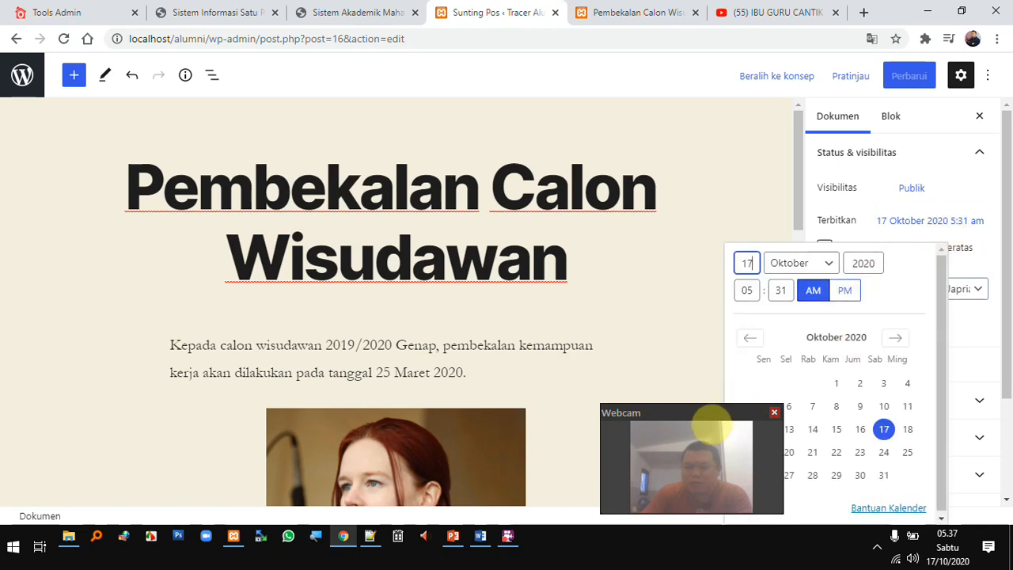
pyautogui.moveTo(711, 423); pyautogui.dragTo(649, 418)
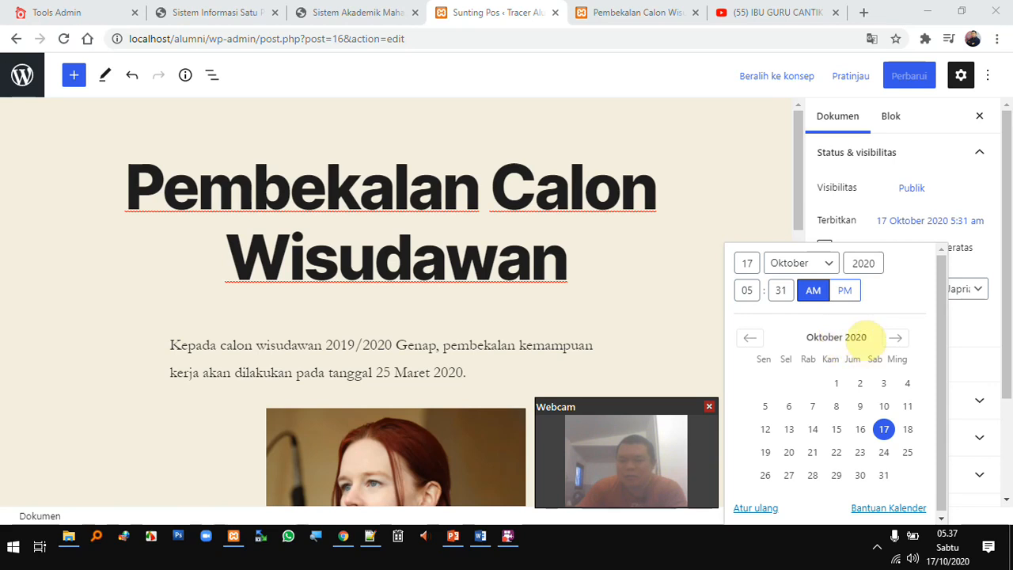
pyautogui.click(864, 263)
pyautogui.moveTo(864, 264); pyautogui.dragTo(897, 277)
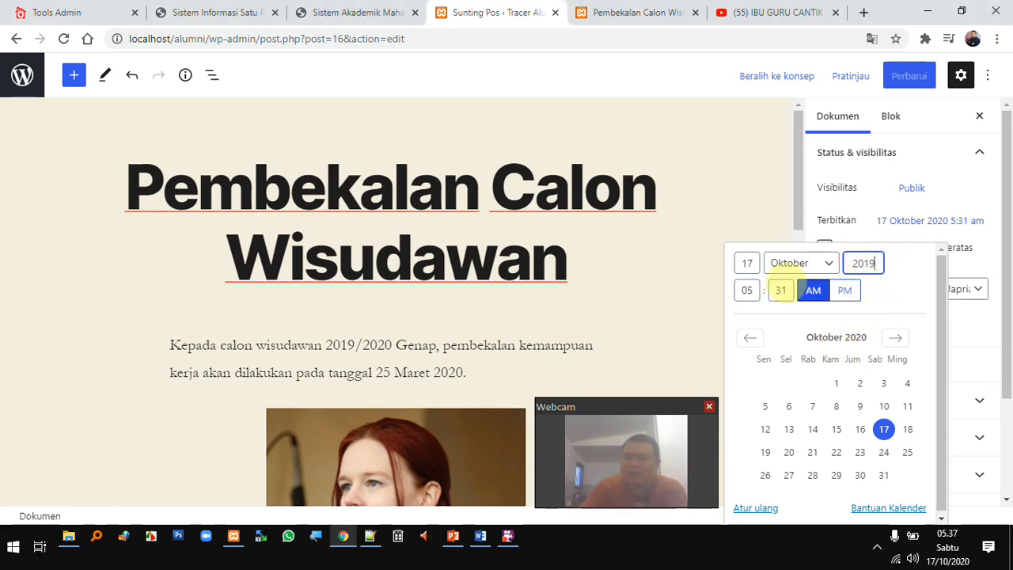
pyautogui.click(757, 292)
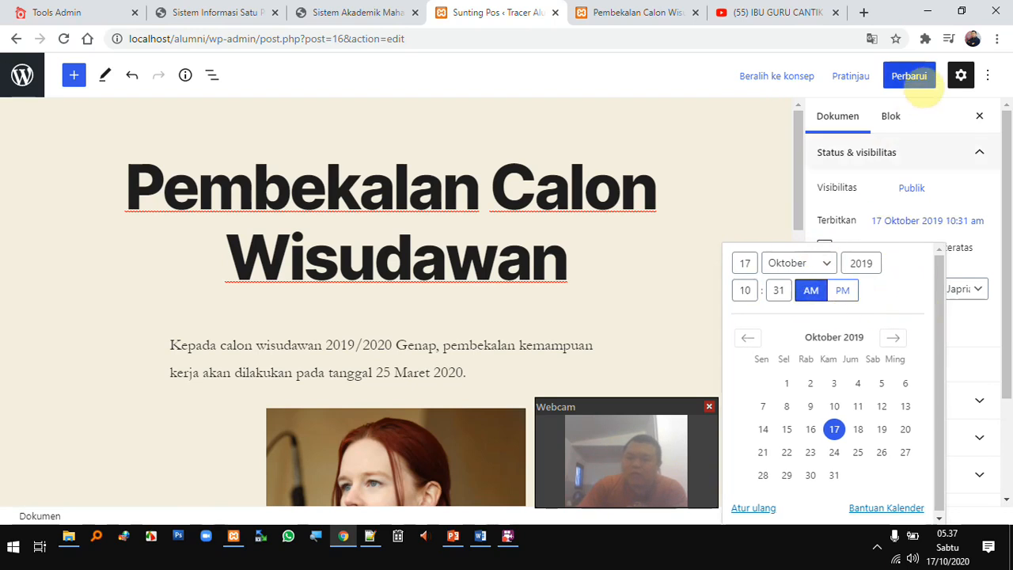
pyautogui.click(911, 76)
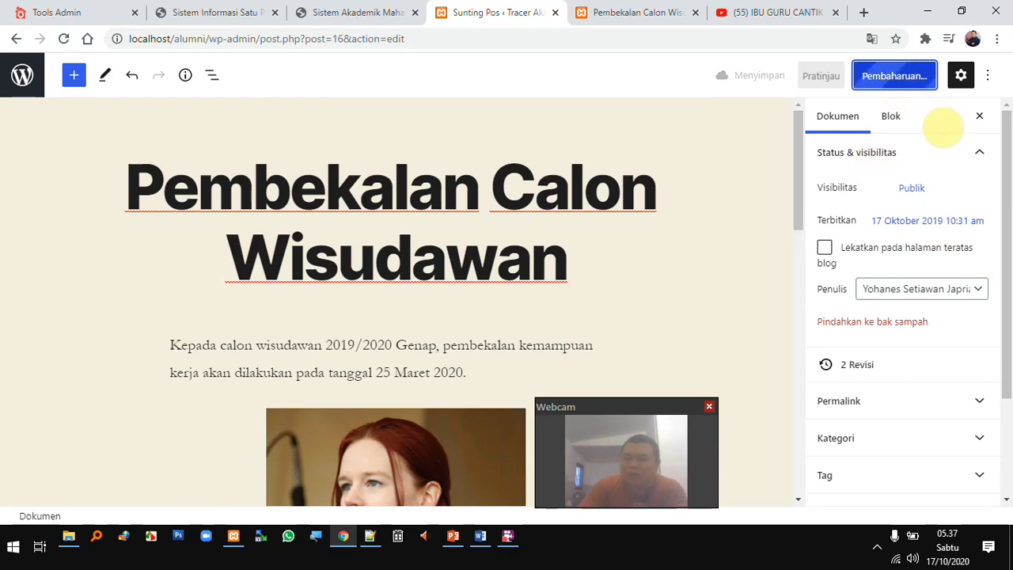
# Open the site's home page from the published post and check where Pembekalan Calon Wisudawan appears in the post list
pyautogui.click(623, 14)
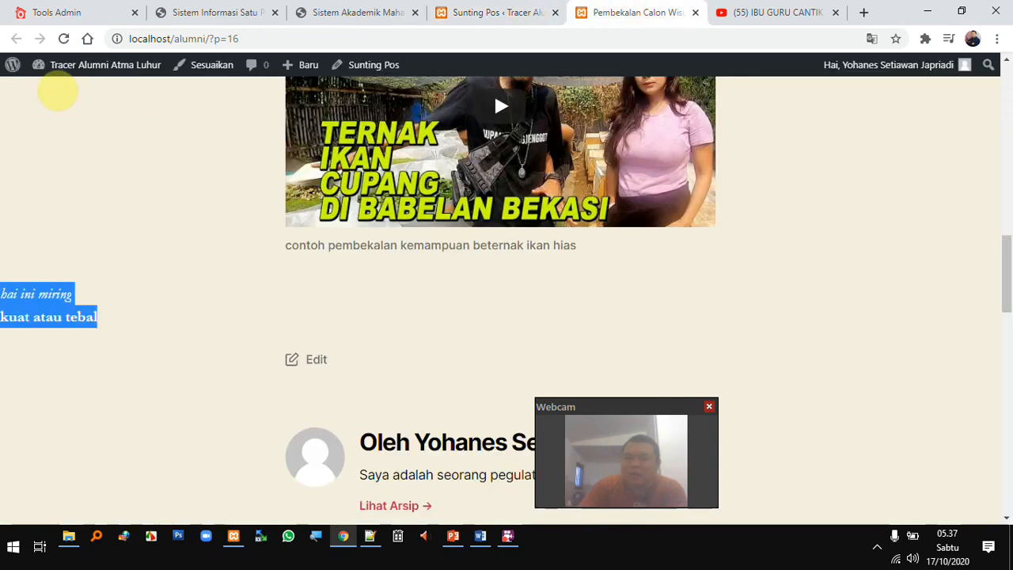
pyautogui.scroll(7, 159, 159)
pyautogui.scroll(5, 158, 147)
pyautogui.click(181, 126)
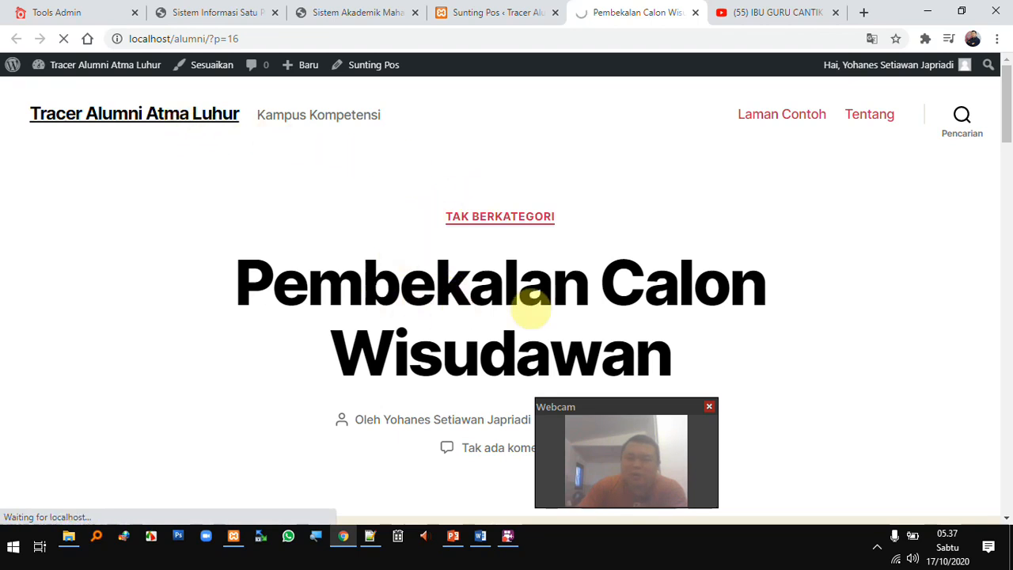
pyautogui.moveTo(649, 428); pyautogui.dragTo(917, 419)
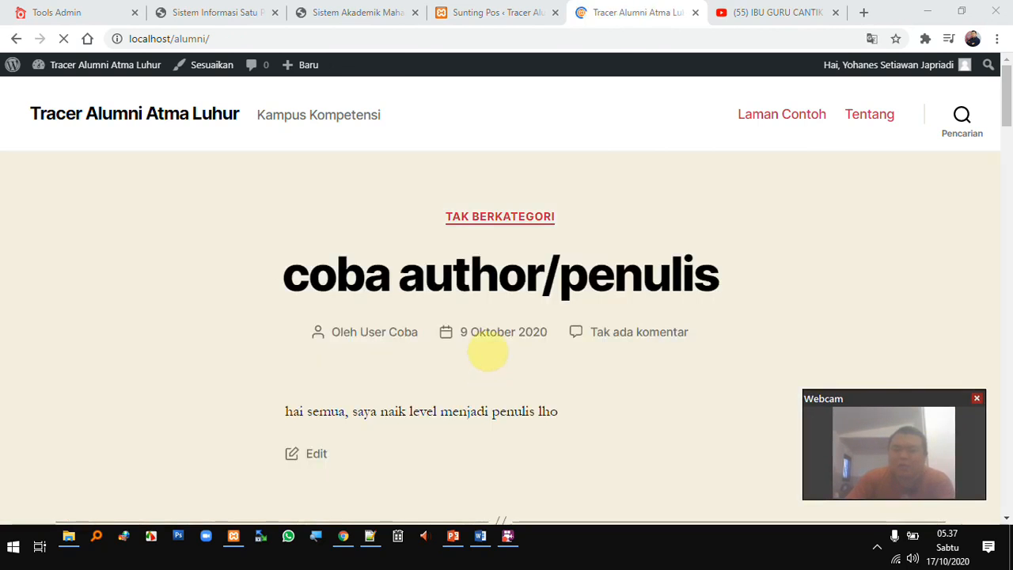
pyautogui.scroll(-5, 481, 333)
pyautogui.scroll(-10, 485, 298)
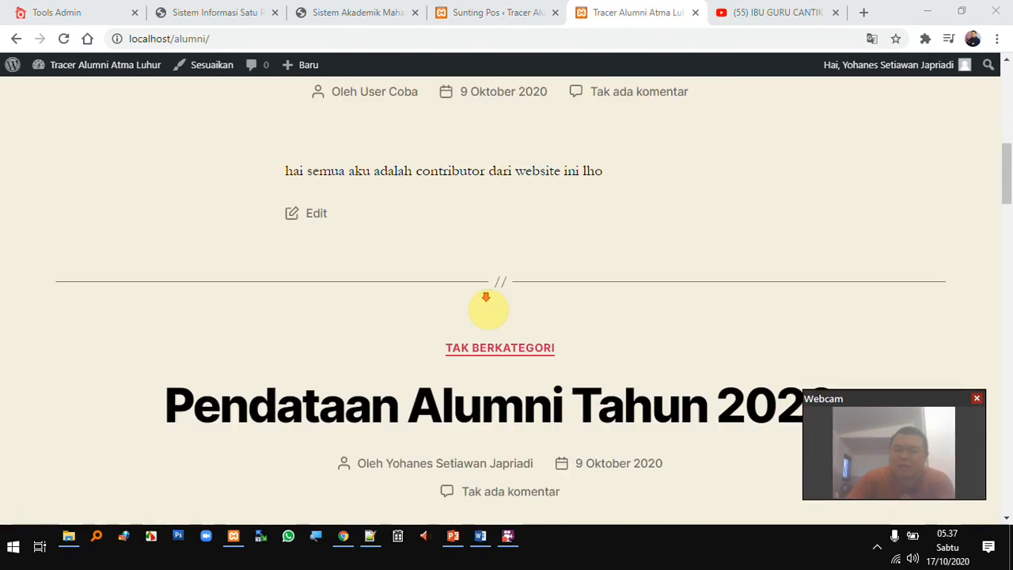
pyautogui.scroll(-6, 479, 297)
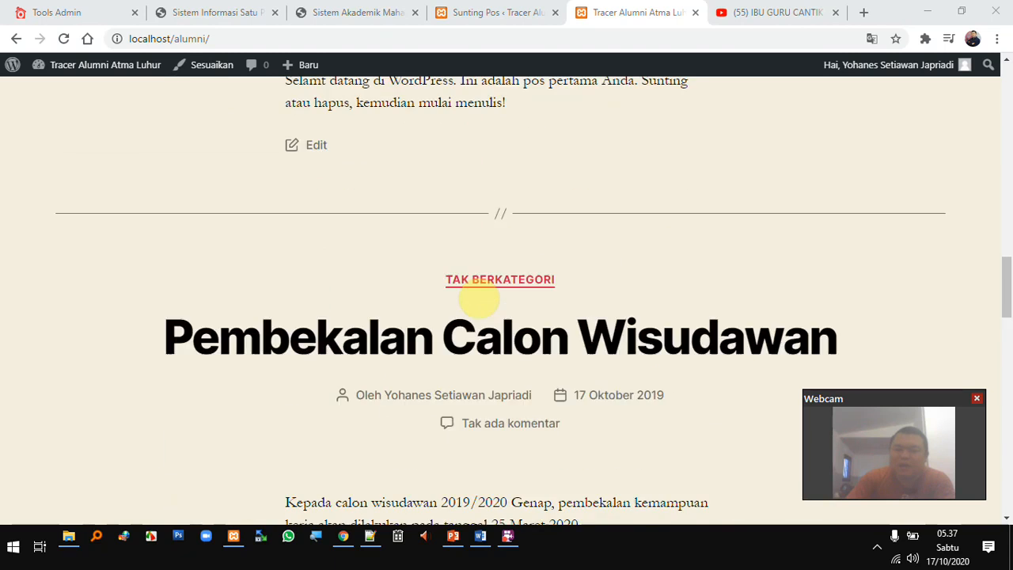
pyautogui.scroll(5, 657, 273)
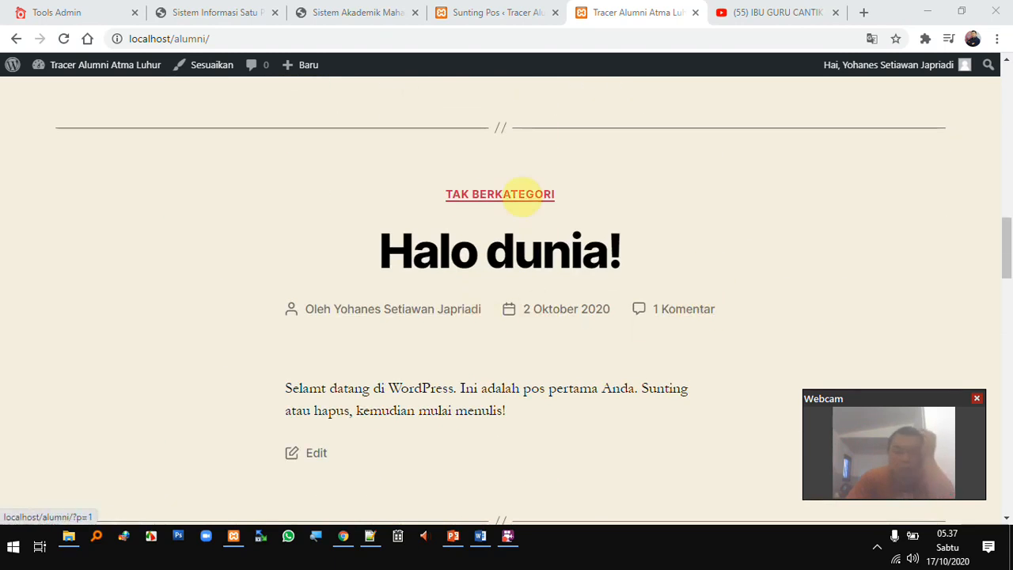
# Return to the post editor, set the publication date to 18 Oktober 2020 and update the post
pyautogui.click(513, 13)
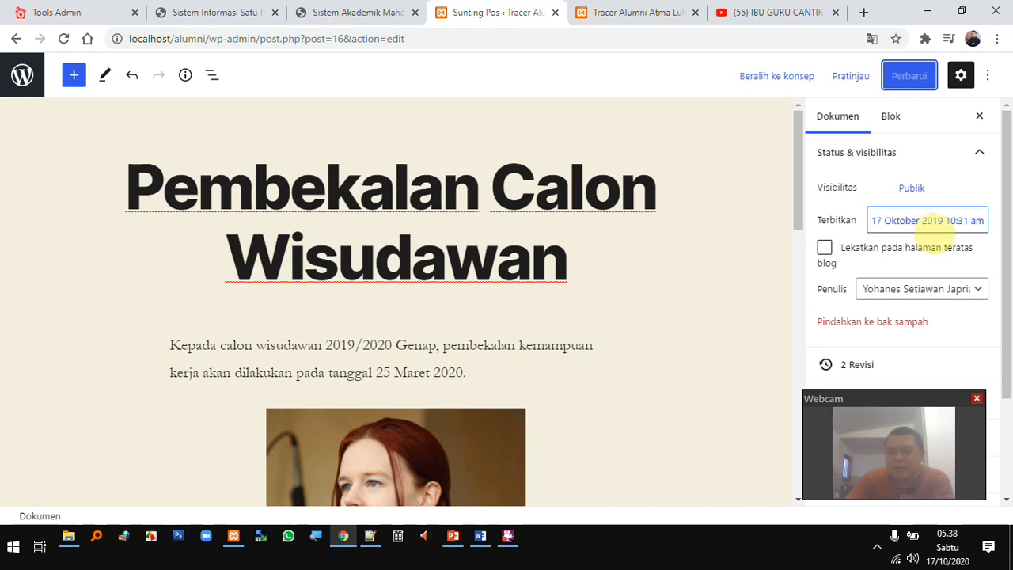
pyautogui.click(927, 221)
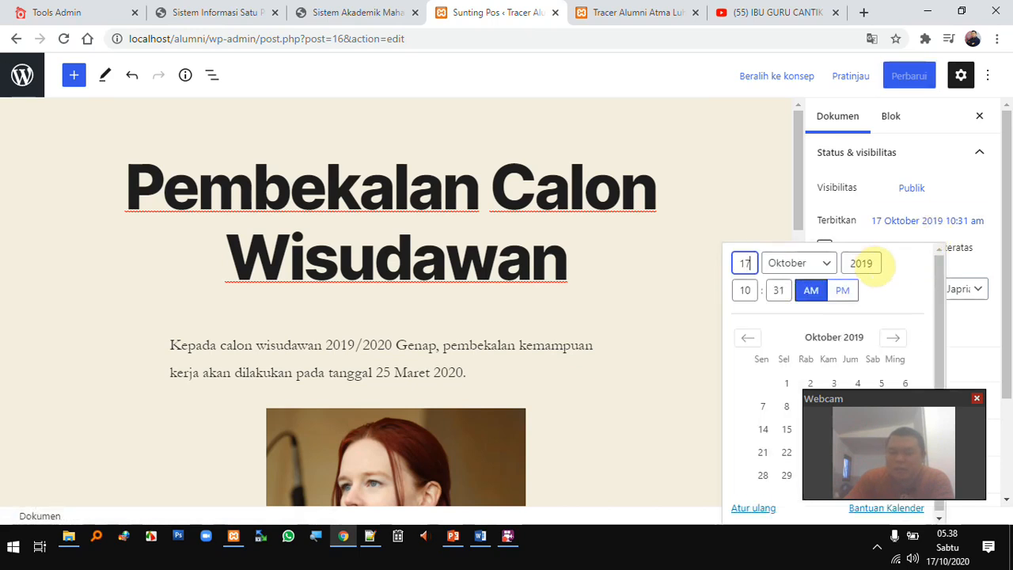
pyautogui.doubleClick(869, 265)
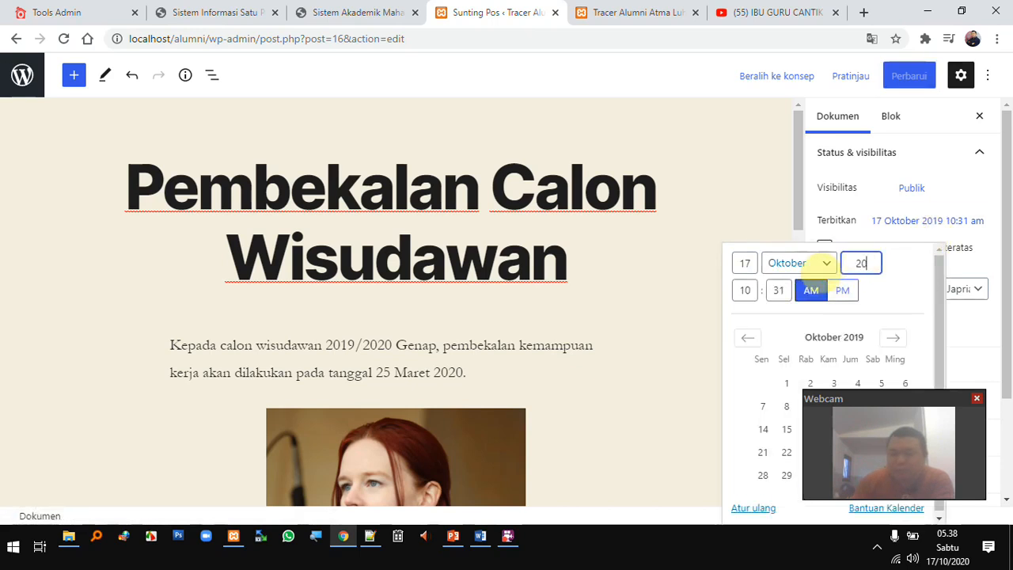
pyautogui.click(923, 304)
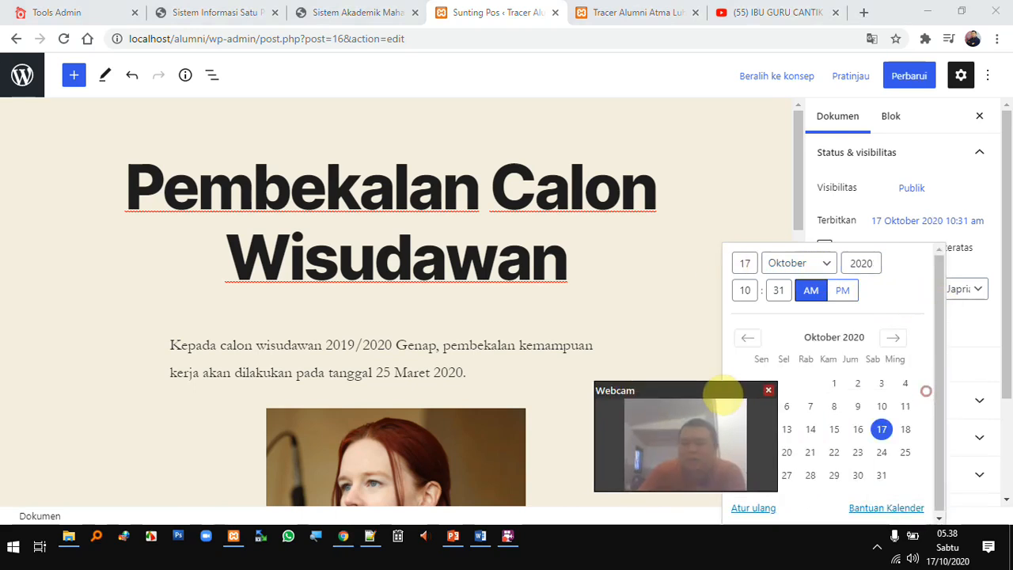
pyautogui.click(908, 429)
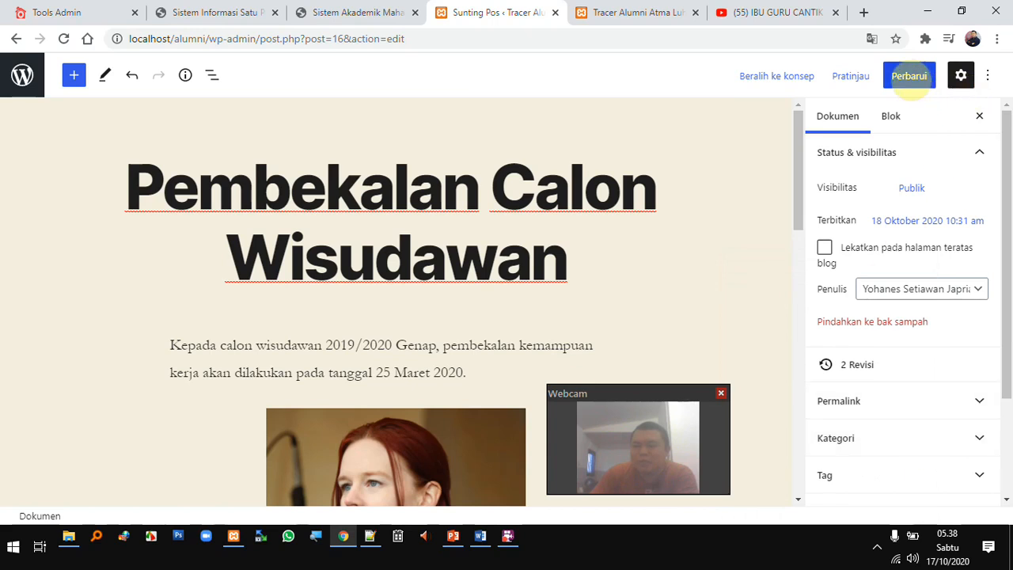
pyautogui.click(912, 79)
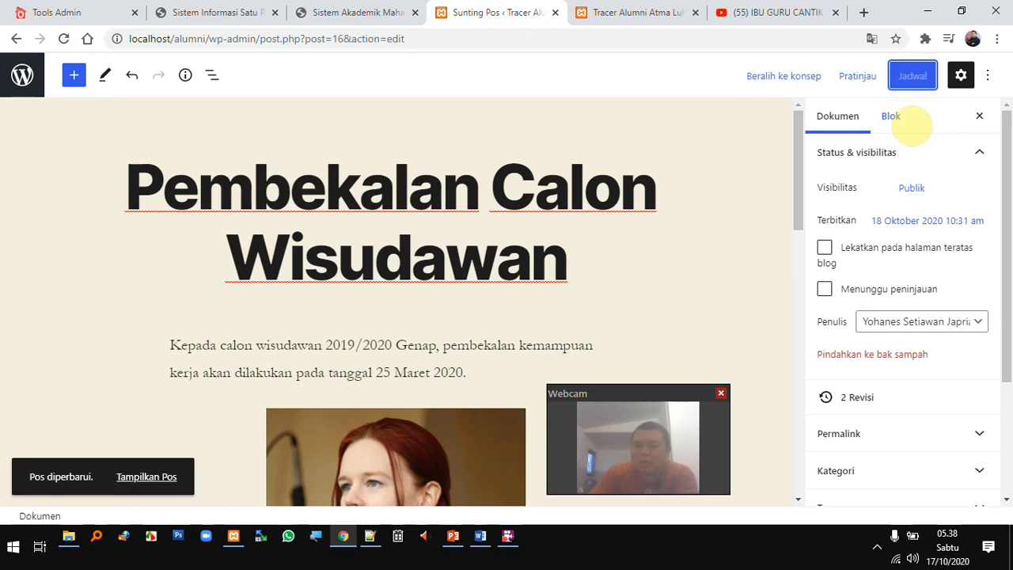
# Reload the site's home page and check its post list and recent posts for Pembekalan Calon Wisudawan
pyautogui.click(667, 10)
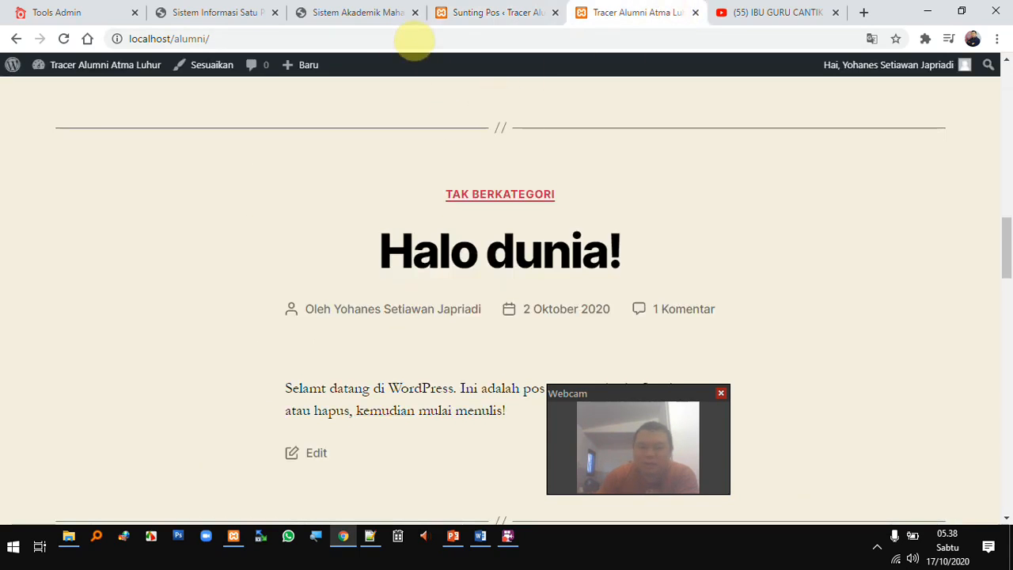
pyautogui.click(432, 39)
pyautogui.press('Return')
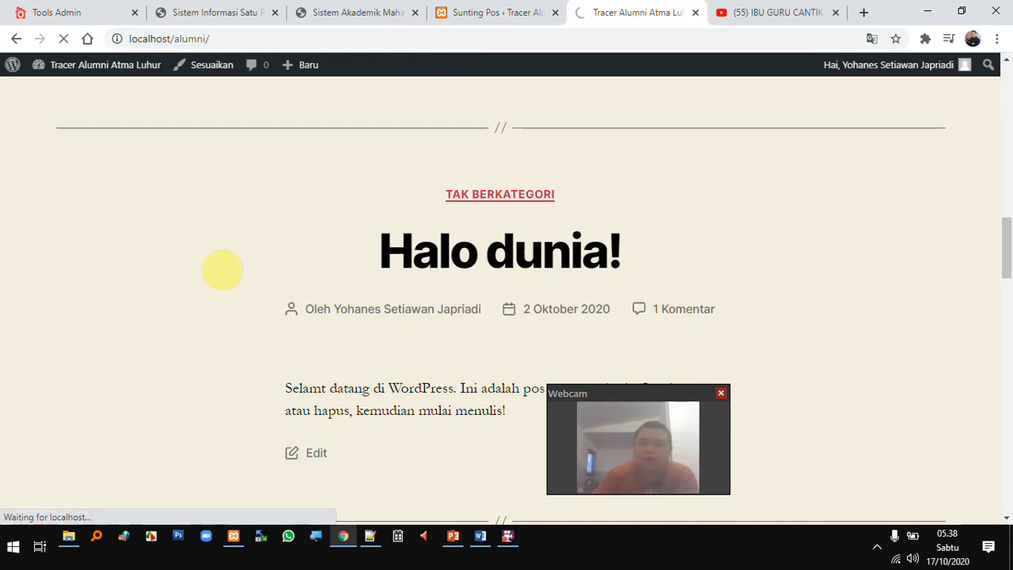
pyautogui.scroll(-5, 572, 321)
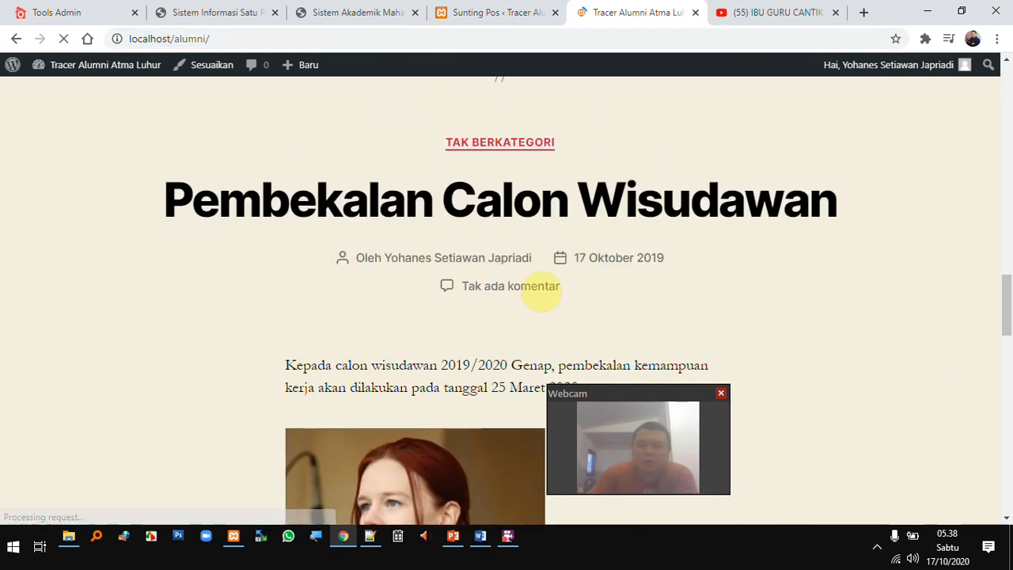
pyautogui.scroll(-15, 552, 238)
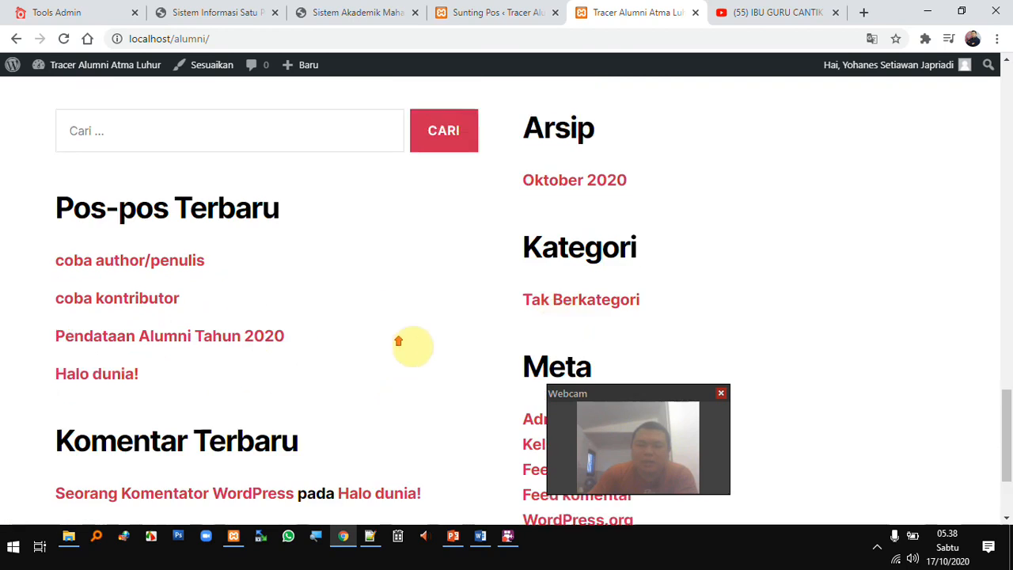
pyautogui.scroll(15, 398, 345)
pyautogui.scroll(2, 433, 336)
pyautogui.scroll(-3, 436, 322)
# Return to the post editor and view the available authors in the document settings
pyautogui.click(520, 13)
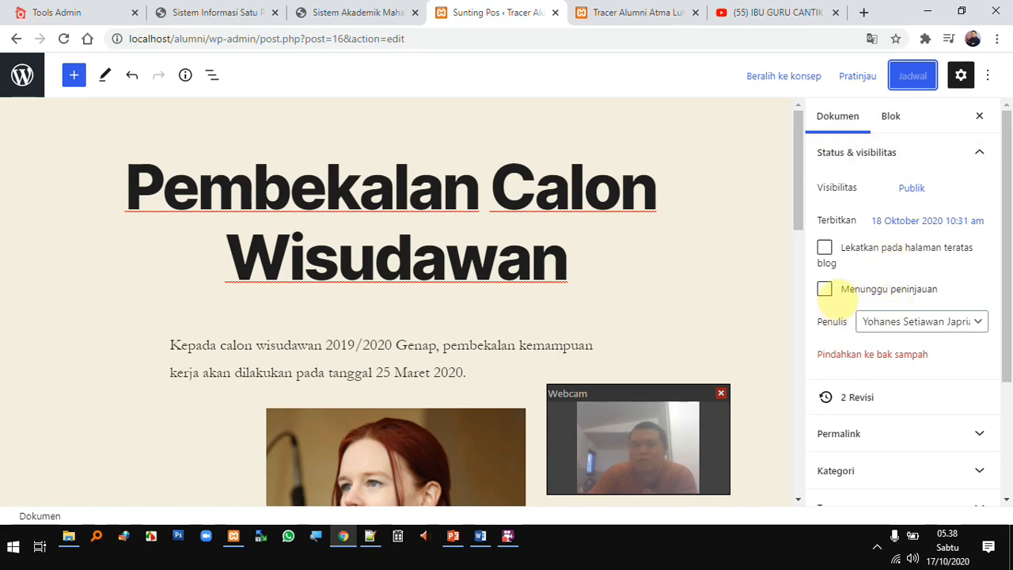
pyautogui.click(921, 325)
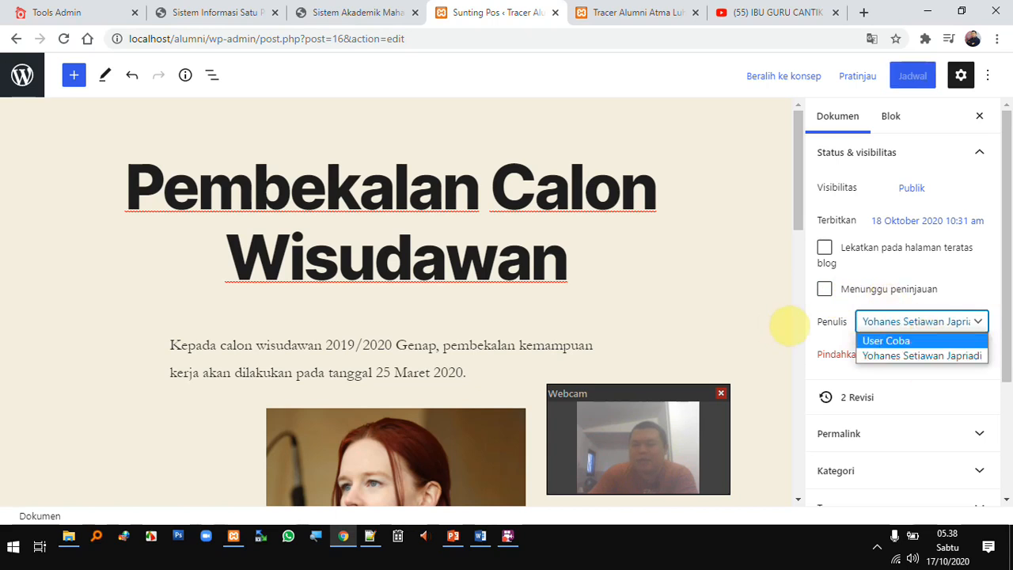
pyautogui.click(811, 317)
# Open the post's revisions, examine the content differences between versions, and return to the post editor
pyautogui.scroll(-1, 885, 391)
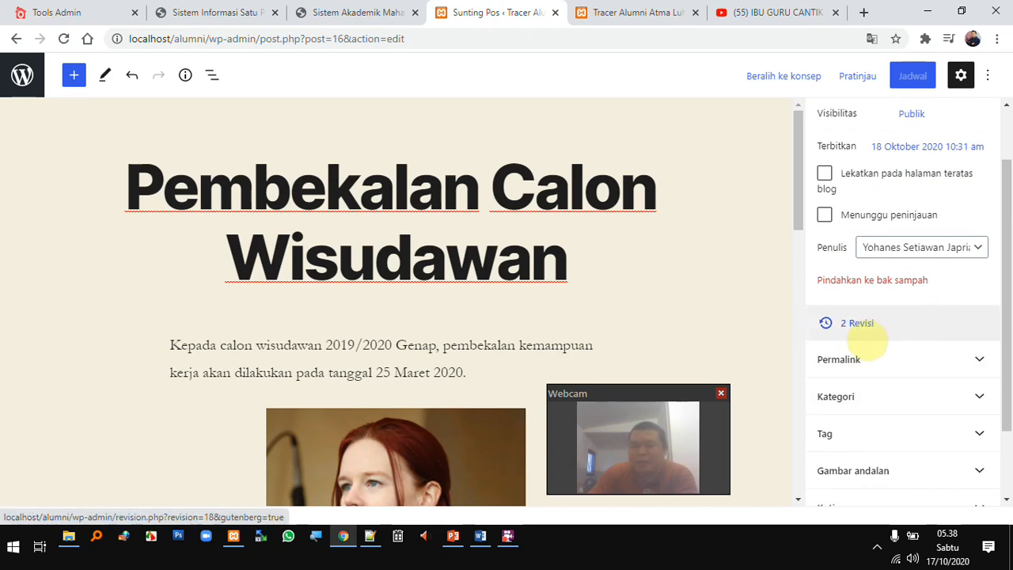
pyautogui.click(861, 324)
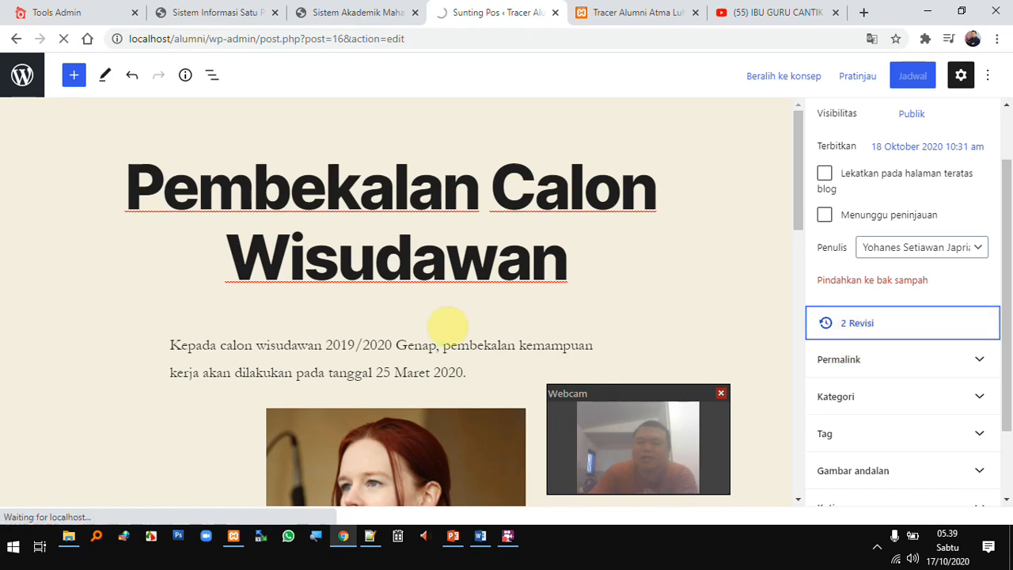
pyautogui.scroll(-3, 622, 306)
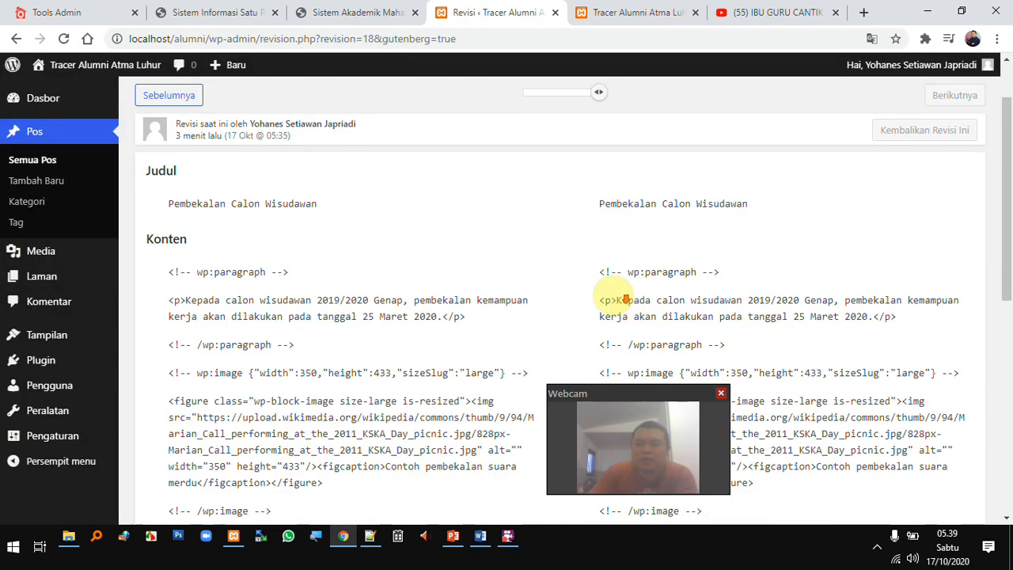
pyautogui.scroll(-5, 507, 294)
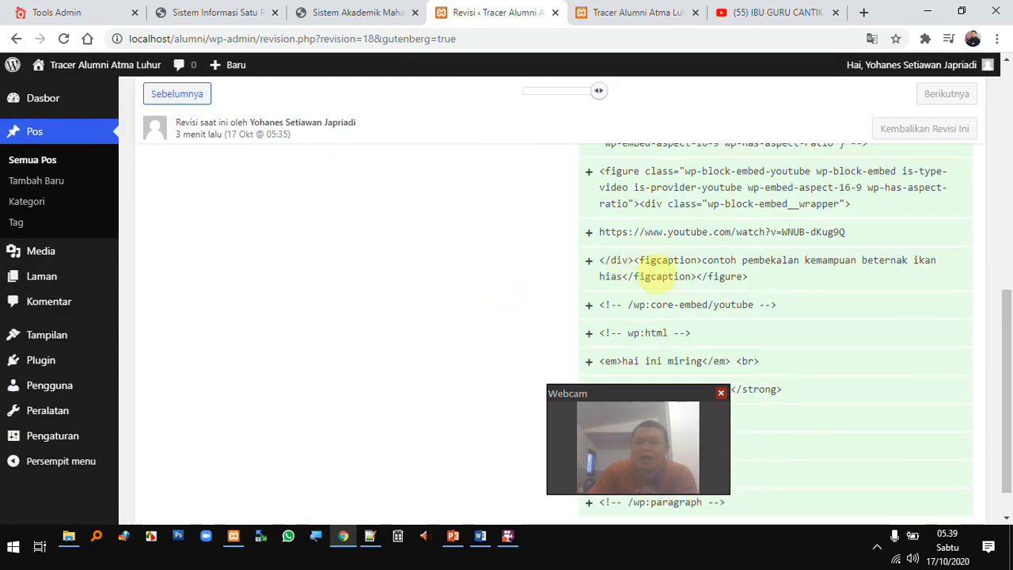
pyautogui.scroll(-1, 661, 261)
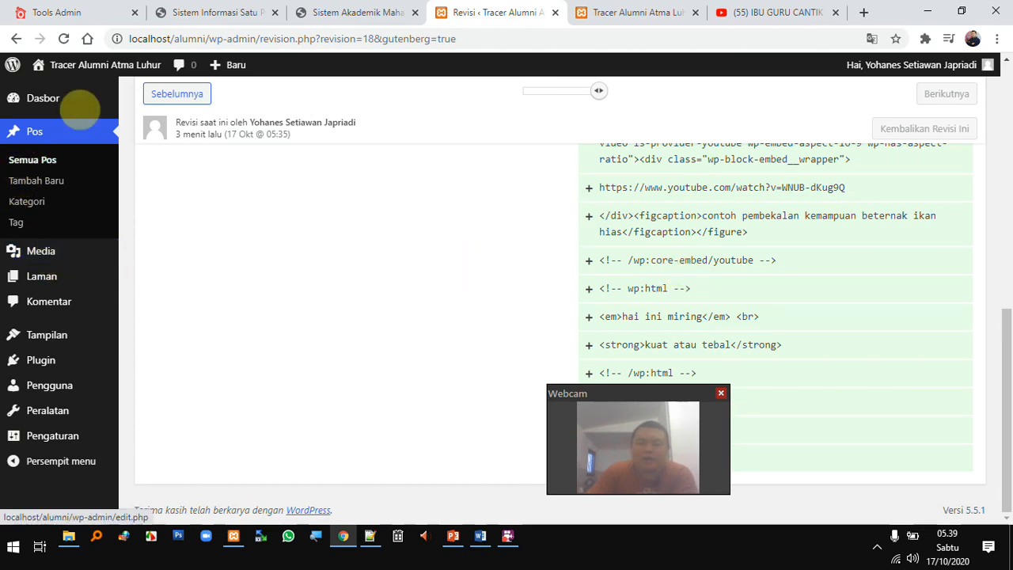
pyautogui.click(16, 38)
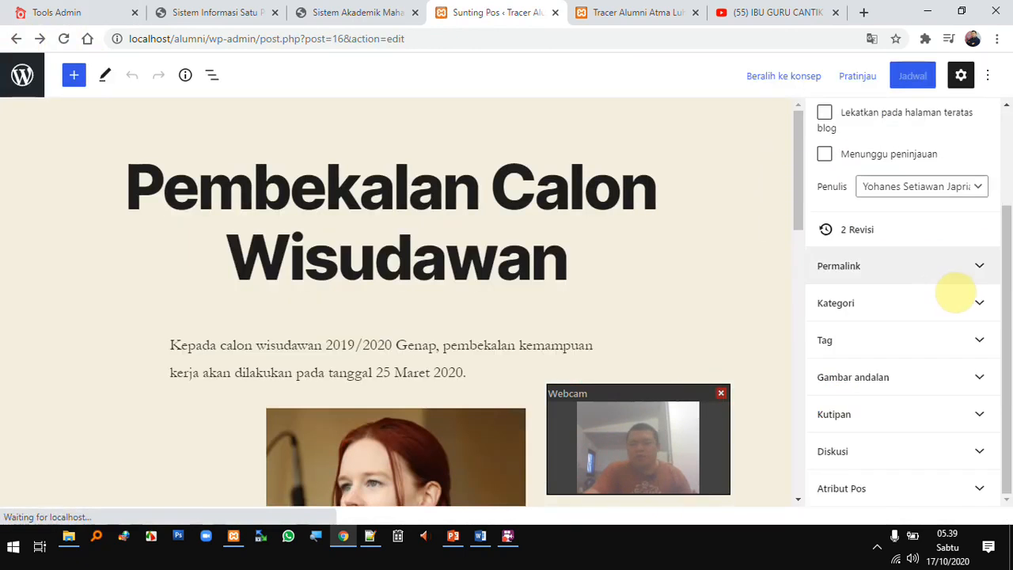
# Display the post's permalink, open the post through it, and return to the editor
pyautogui.click(979, 297)
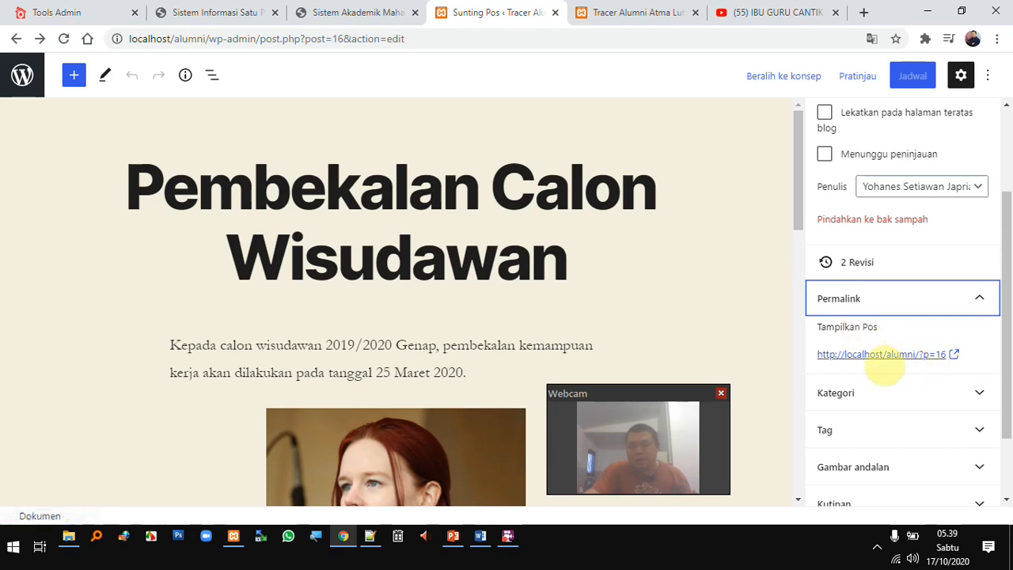
pyautogui.click(902, 357)
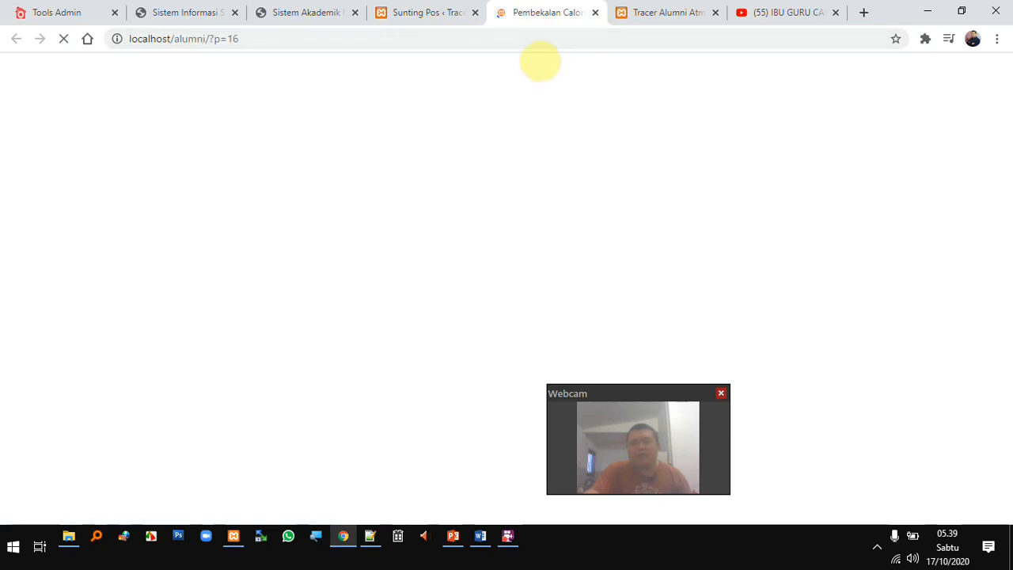
pyautogui.click(447, 14)
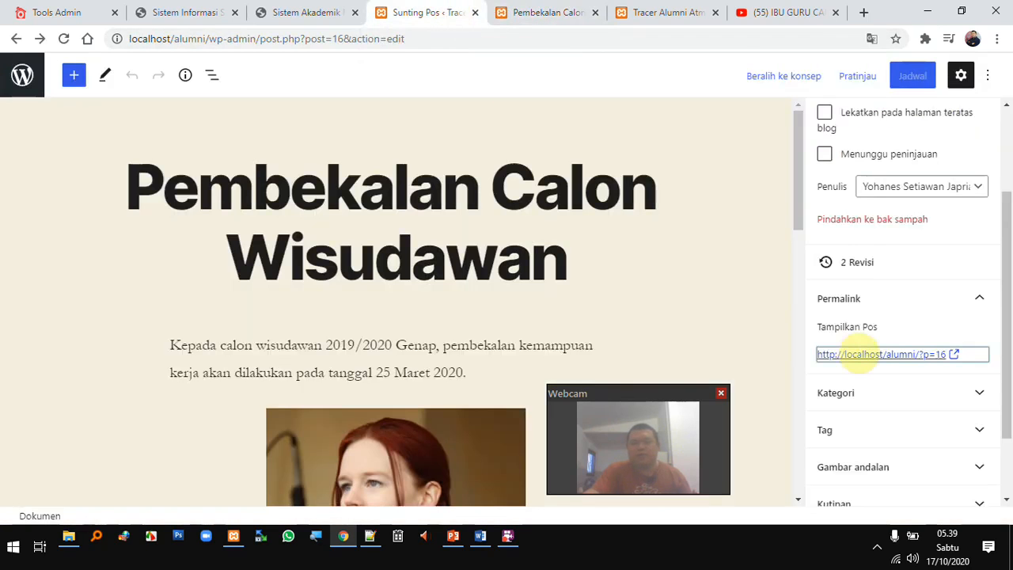
# Display the post's category options in the document settings
pyautogui.scroll(-2, 897, 325)
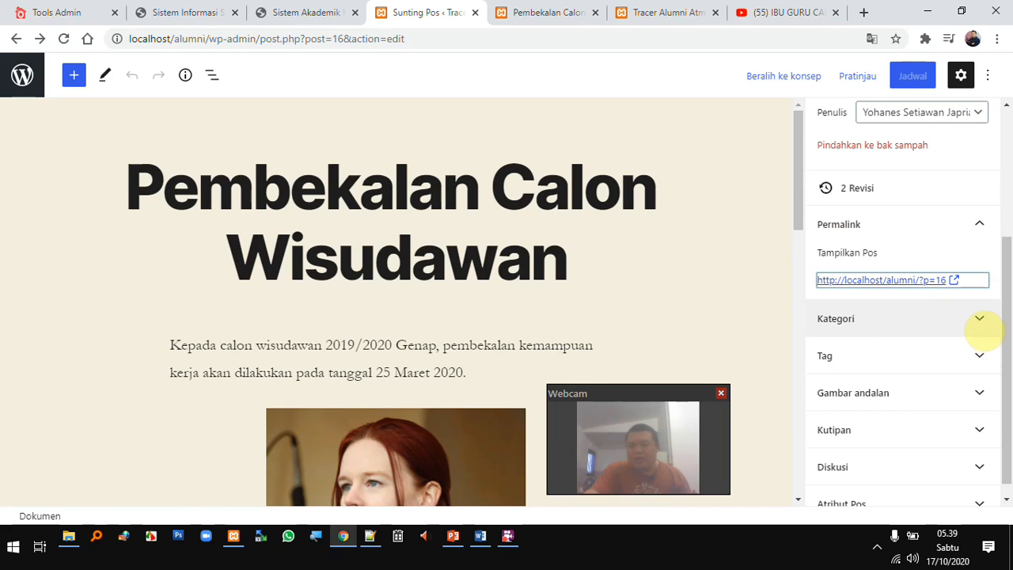
pyautogui.click(981, 319)
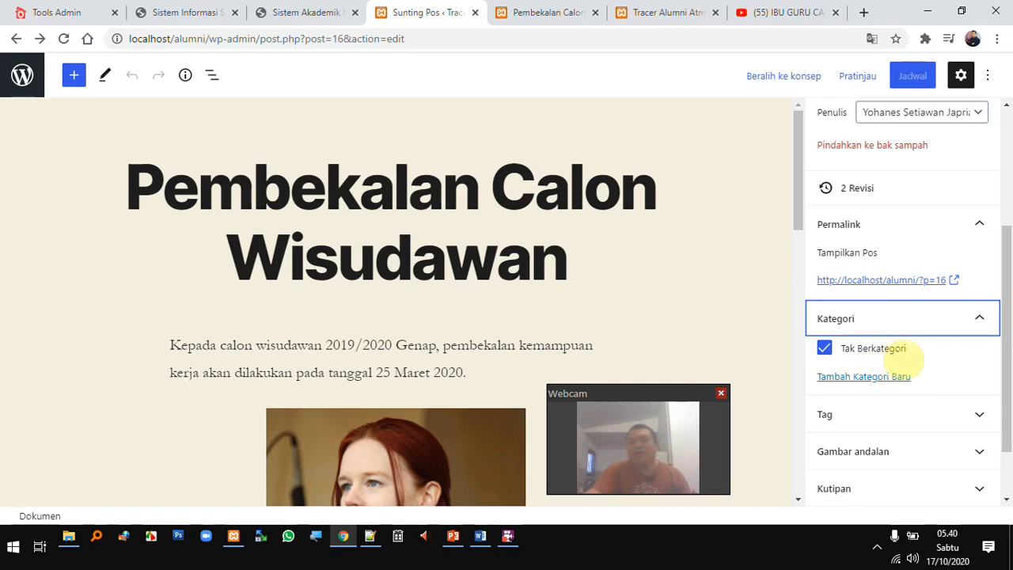
# Assign the post to a new category named Info Alumni instead of Tak Berkategori, and check the category on the post's page
pyautogui.scroll(-1, 906, 357)
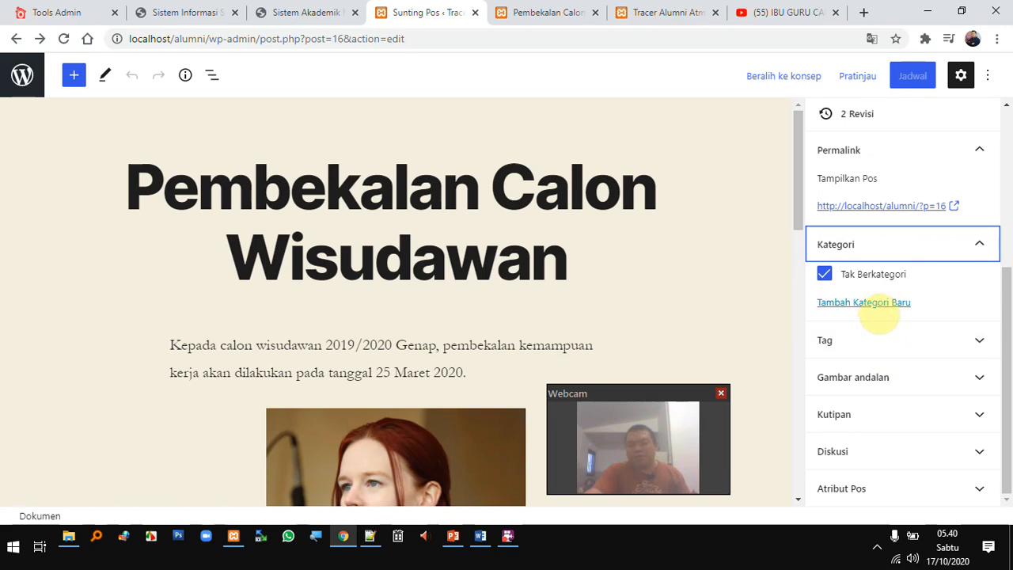
pyautogui.click(871, 303)
pyautogui.click(877, 348)
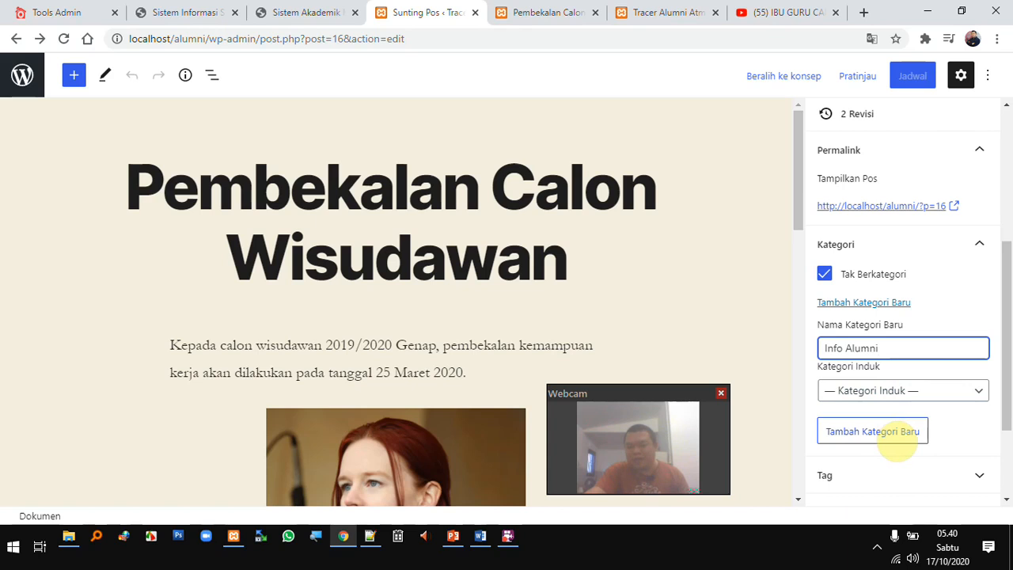
pyautogui.click(891, 431)
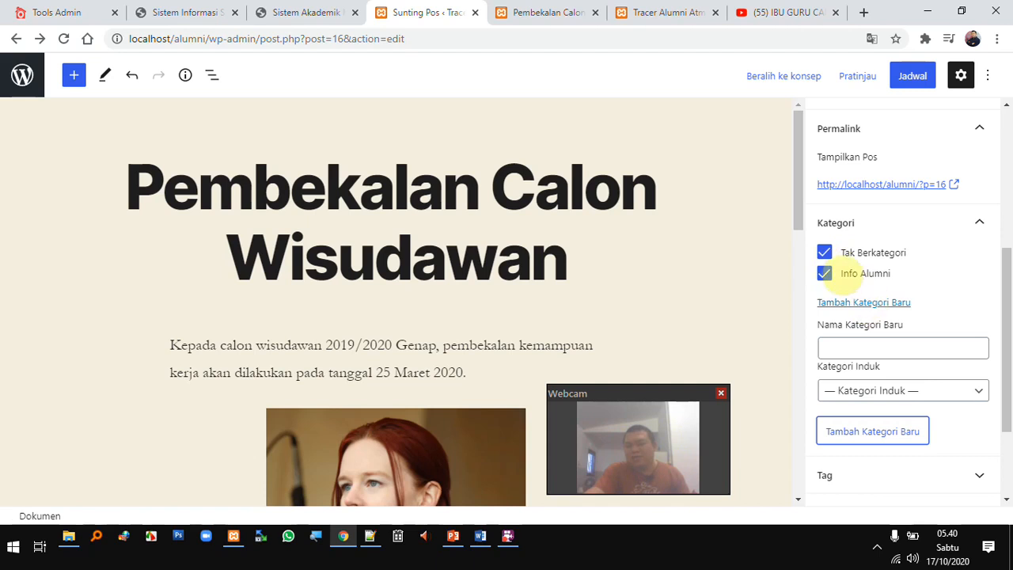
pyautogui.click(824, 252)
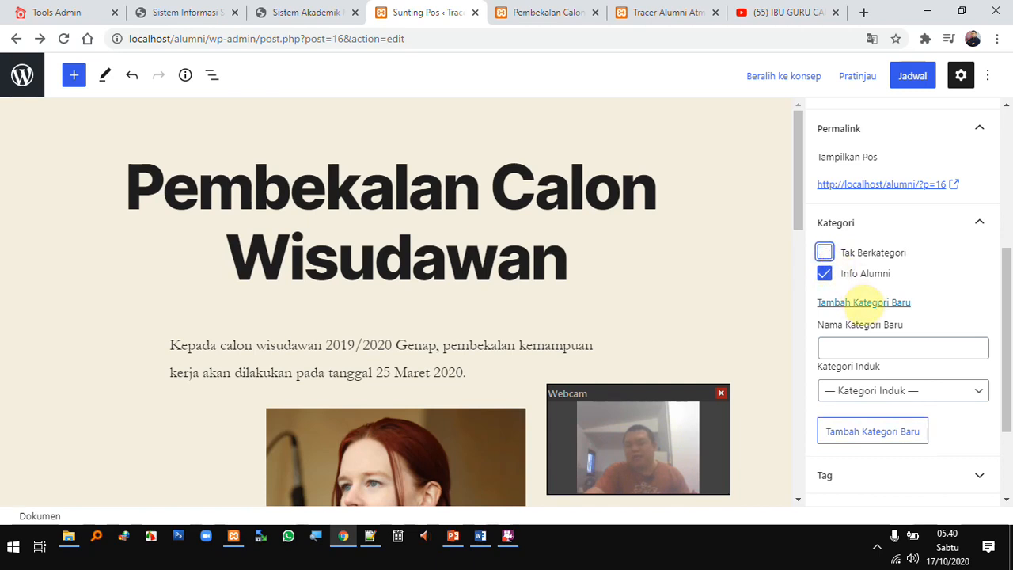
pyautogui.click(550, 12)
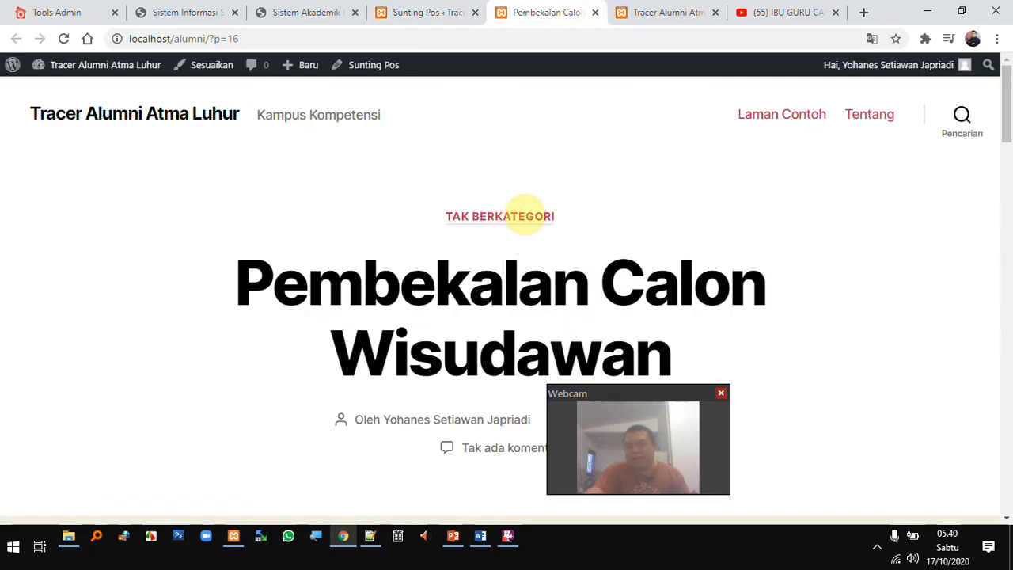
pyautogui.click(428, 11)
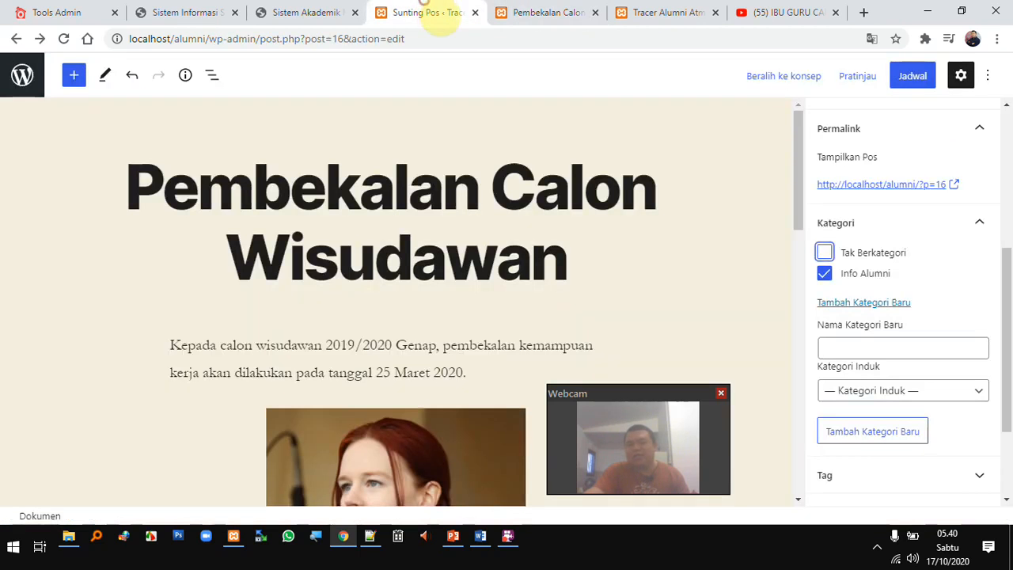
# Add the tags "calon wisudawan" and "wisudawan keren" to the post
pyautogui.scroll(-1, 879, 321)
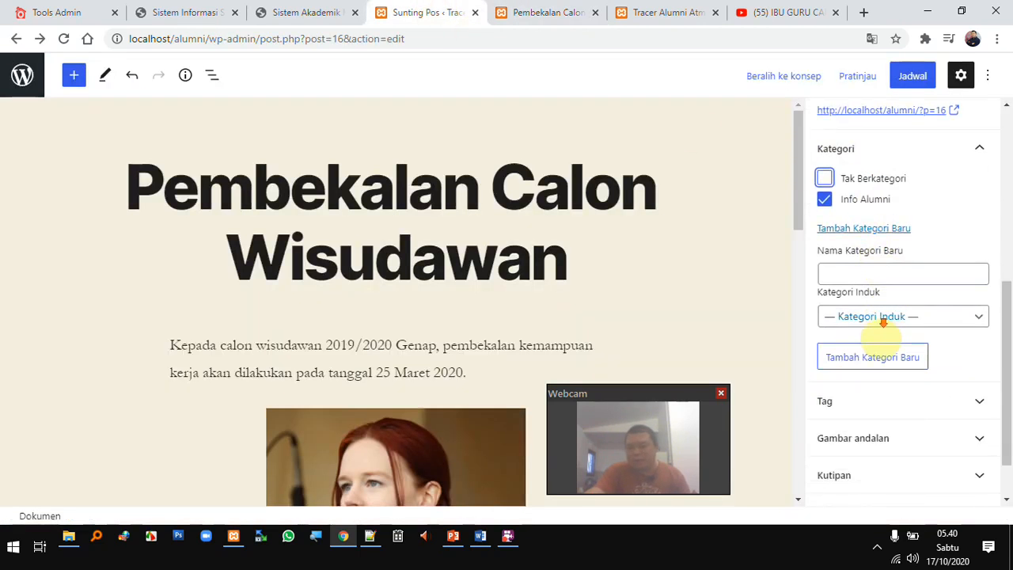
pyautogui.scroll(-1, 903, 328)
pyautogui.click(973, 338)
pyautogui.scroll(-1, 905, 360)
pyautogui.scroll(-1, 905, 360)
pyautogui.click(872, 321)
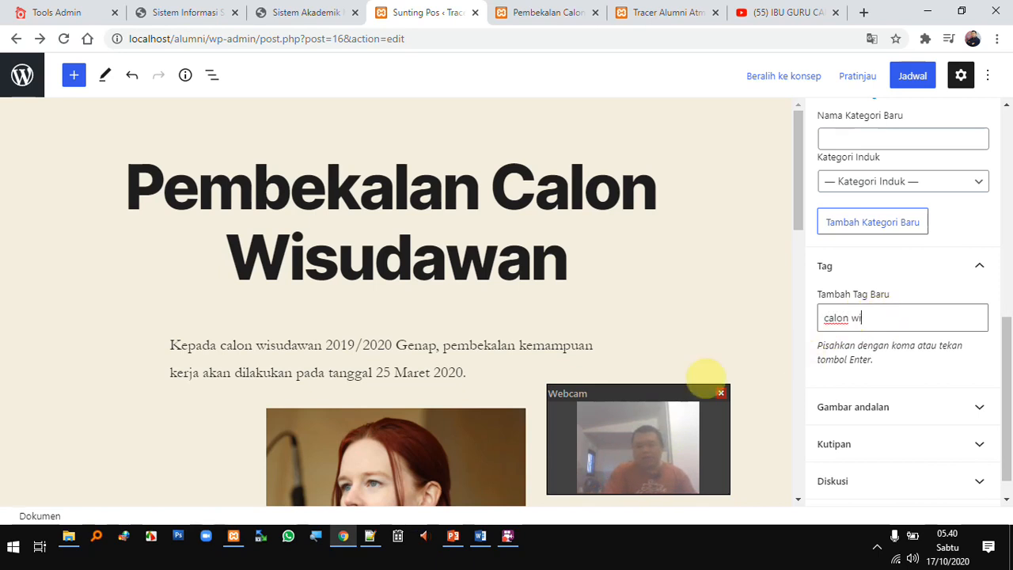
pyautogui.press('Return')
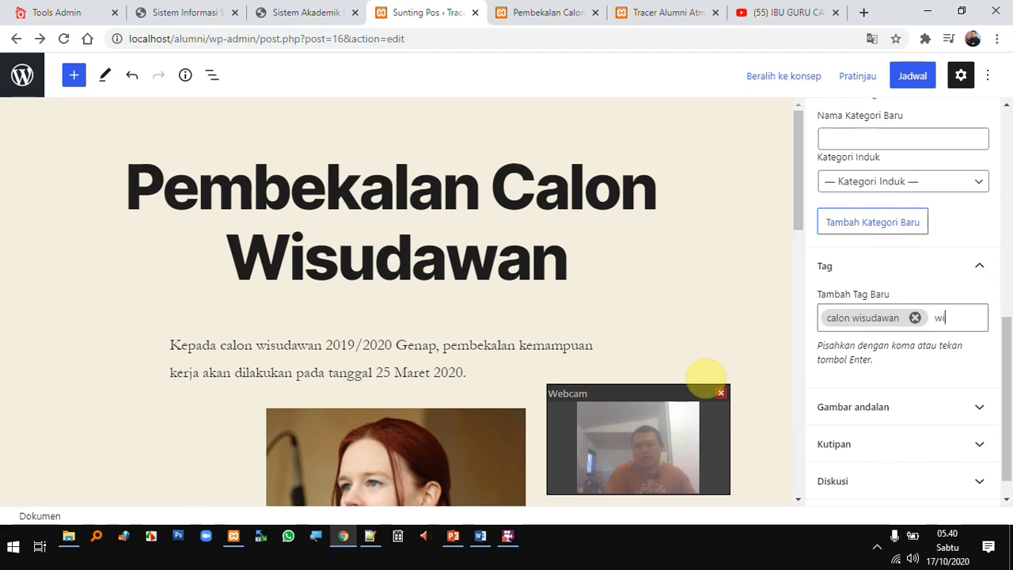
pyautogui.write('udawan atma luhur')
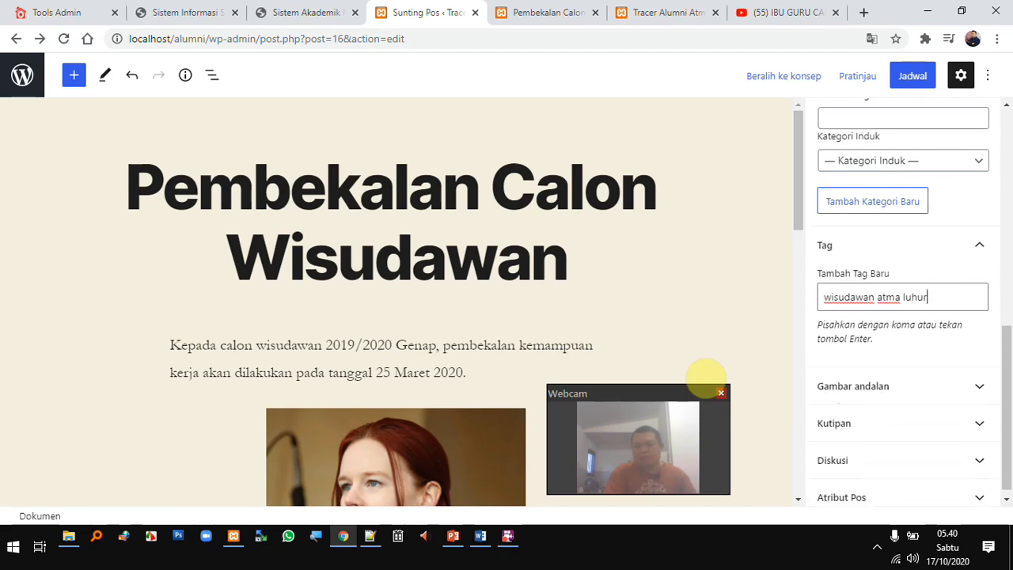
pyautogui.press('Return')
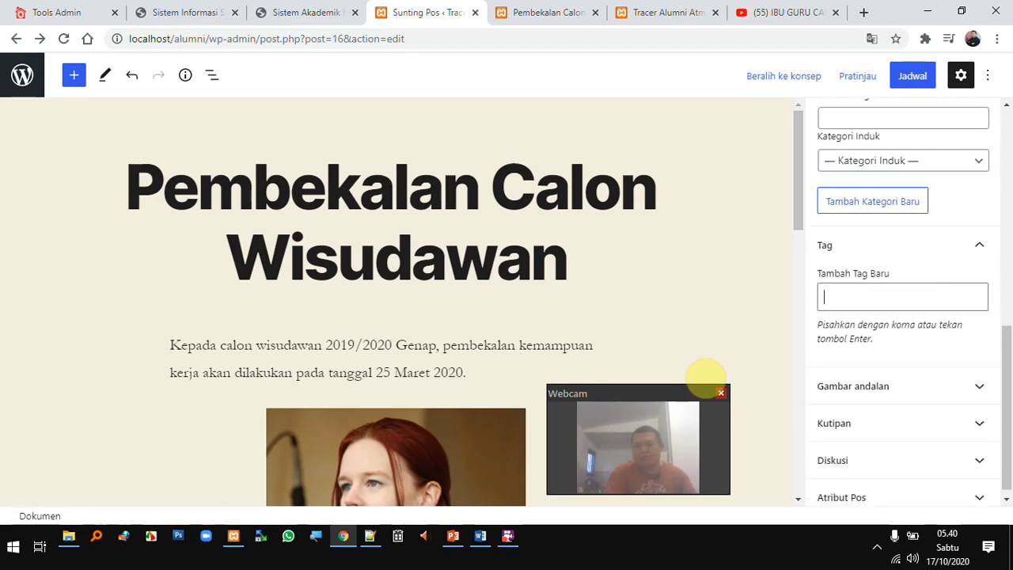
pyautogui.write('wisudaw')
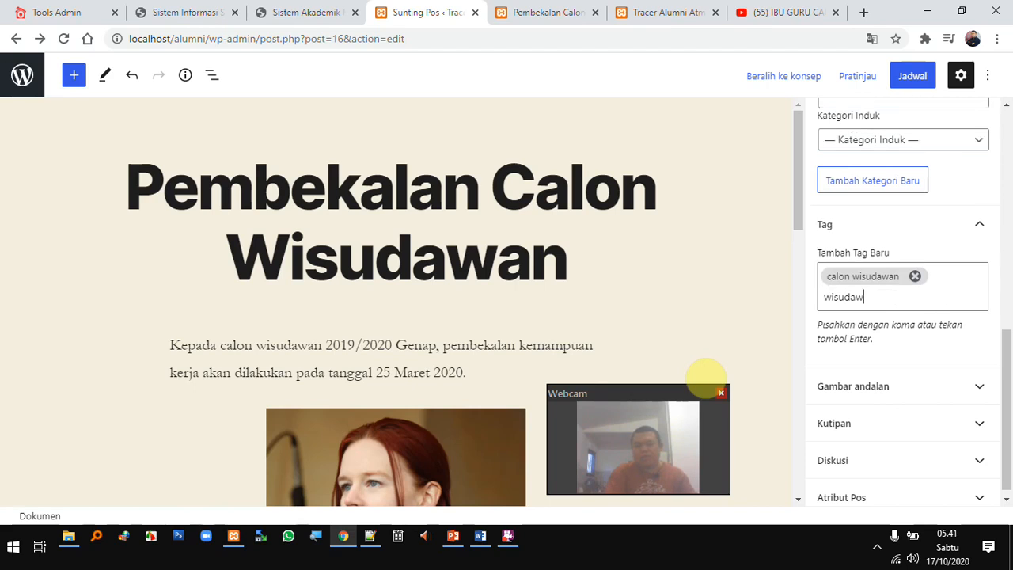
pyautogui.write('an keren')
pyautogui.press('Return')
pyautogui.press('BackSpace')
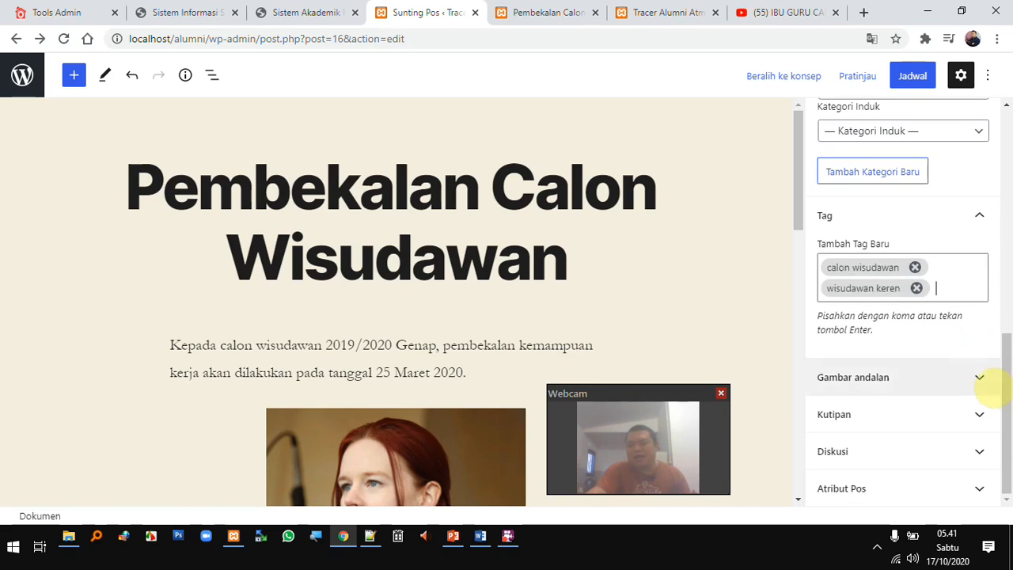
# Upload Chevrolet Corvette CR-5 Race Car 04.jpg from the GAMBAR\CARS folder on drive D for the post's featured image
pyautogui.click(983, 377)
pyautogui.scroll(-1, 942, 388)
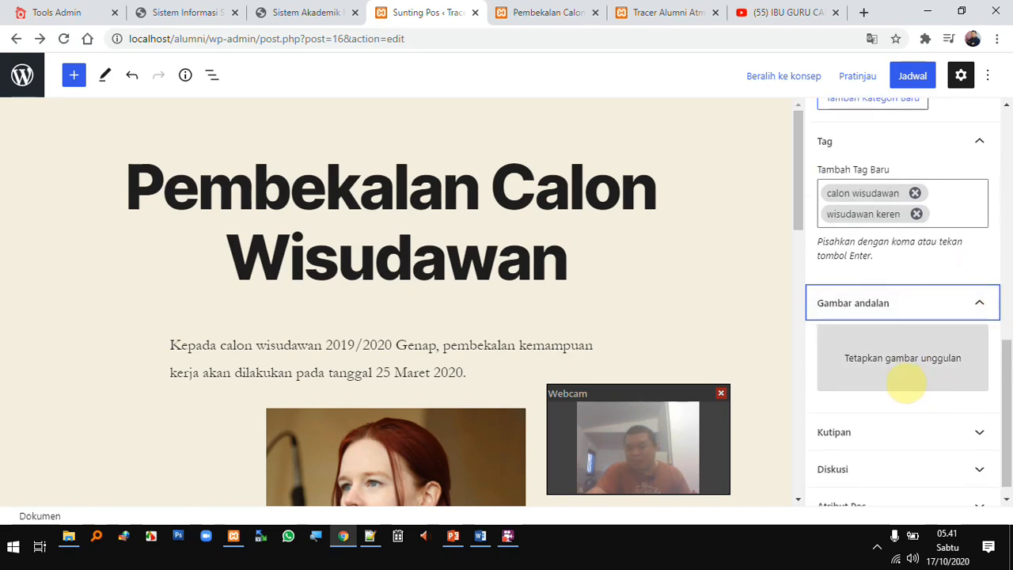
pyautogui.click(886, 359)
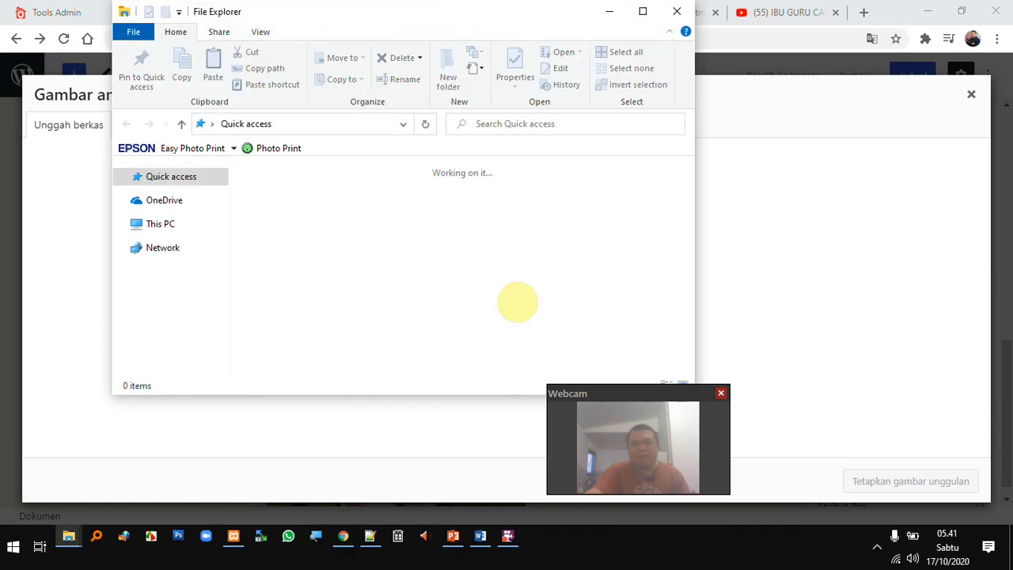
pyautogui.click(221, 315)
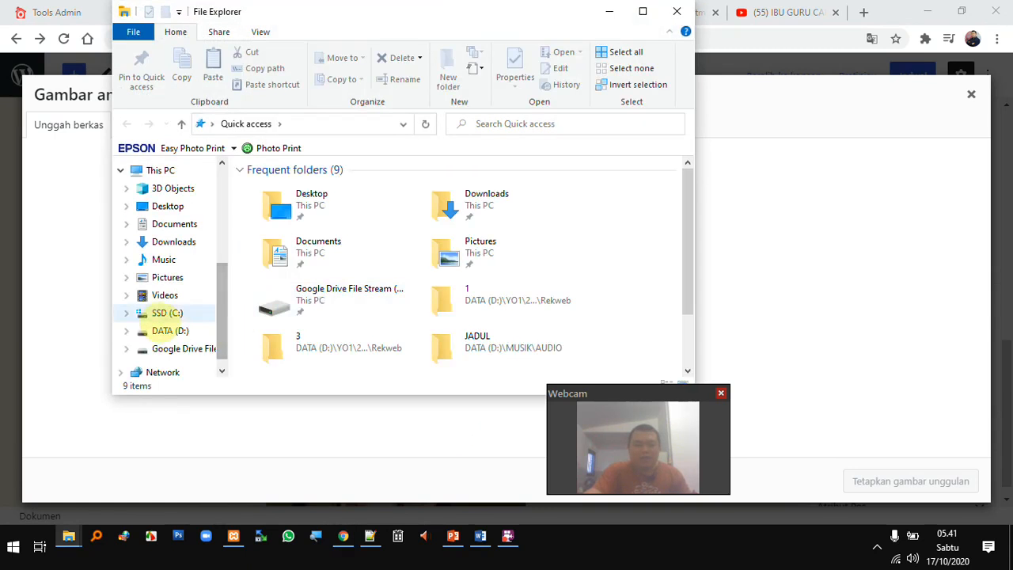
pyautogui.click(170, 331)
pyautogui.doubleClick(297, 233)
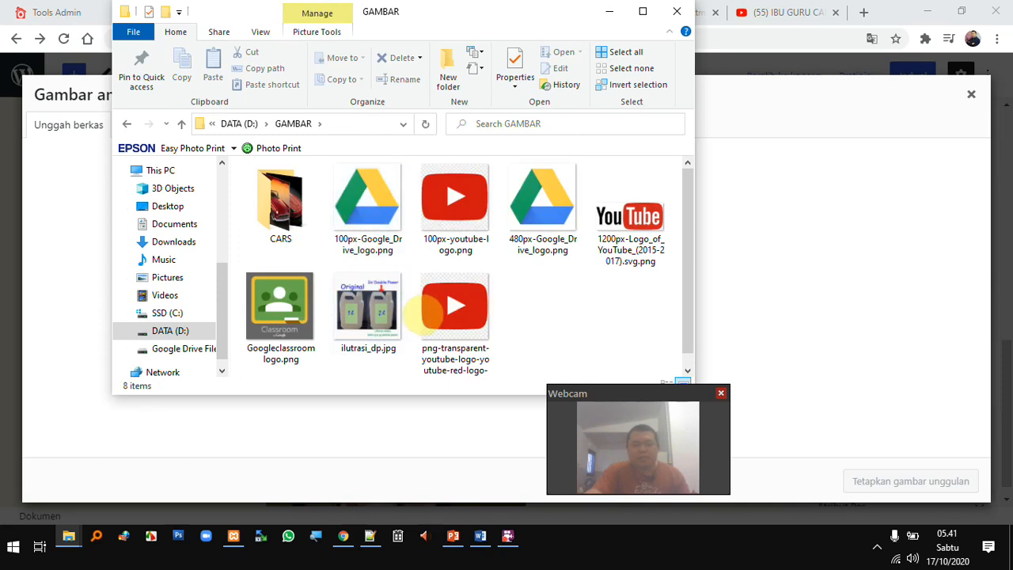
pyautogui.doubleClick(315, 210)
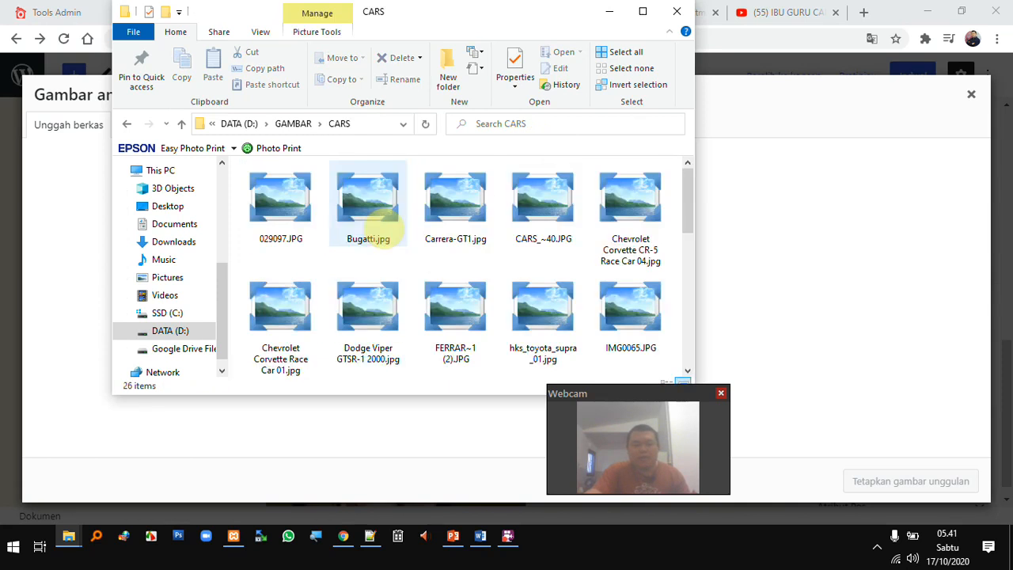
pyautogui.moveTo(632, 207); pyautogui.dragTo(828, 250)
pyautogui.moveTo(630, 207); pyautogui.dragTo(760, 261)
pyautogui.moveTo(649, 400)
pyautogui.mouseDown()
pyautogui.moveTo(739, 402)
pyautogui.moveTo(637, 393)
pyautogui.mouseUp()
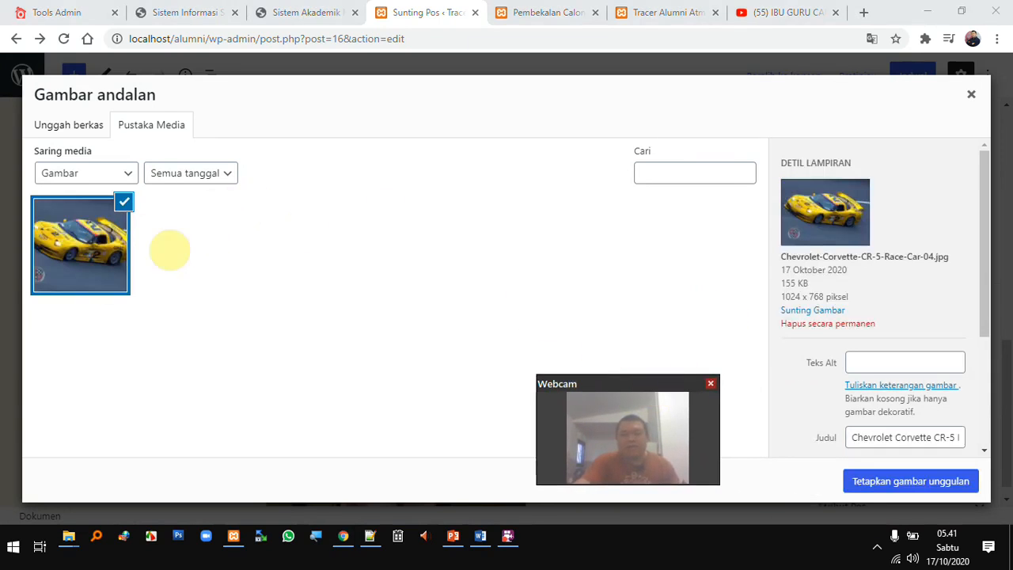
# Set the uploaded car image's alt text to "Mobil kuning"
pyautogui.scroll(-1, 871, 327)
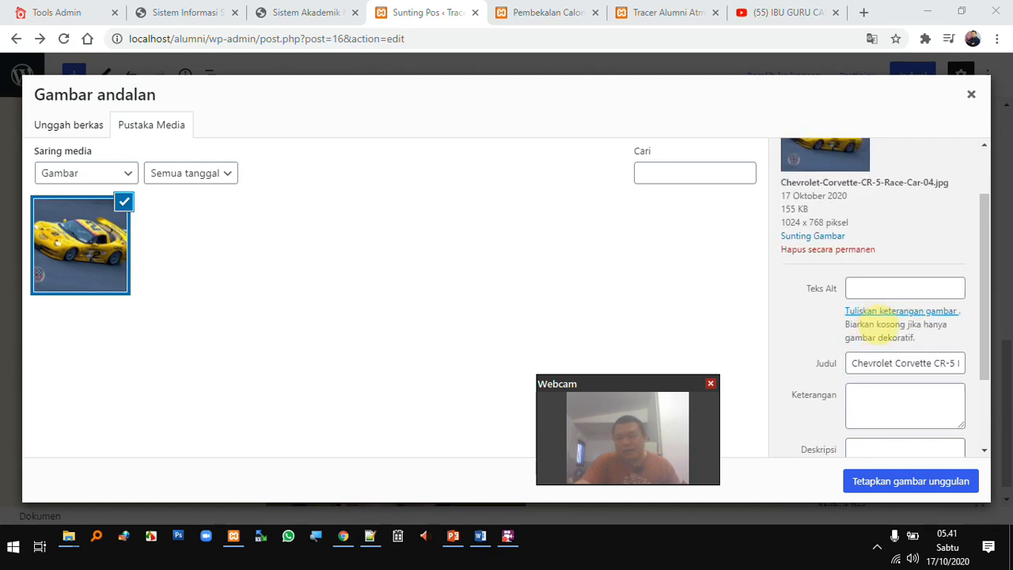
pyautogui.click(904, 289)
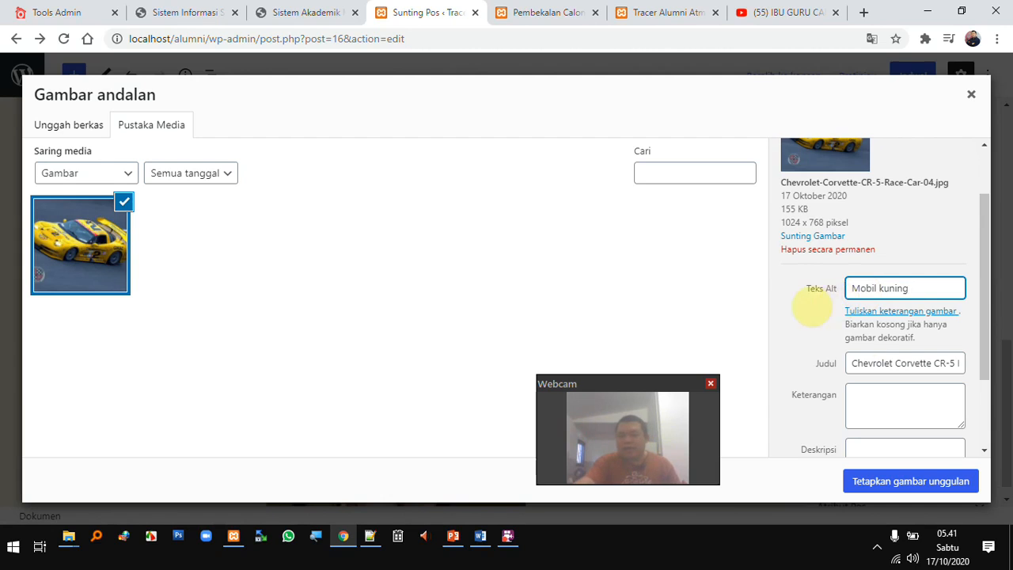
pyautogui.scroll(-1, 889, 346)
pyautogui.click(881, 325)
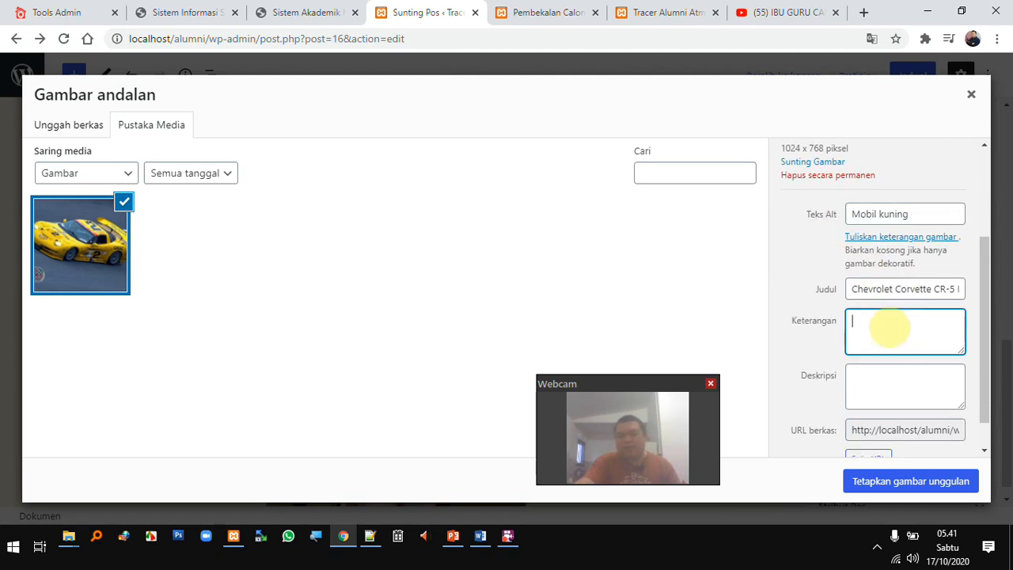
# Examine the car image's full file URL and set the image as the post's featured image
pyautogui.scroll(-1, 899, 336)
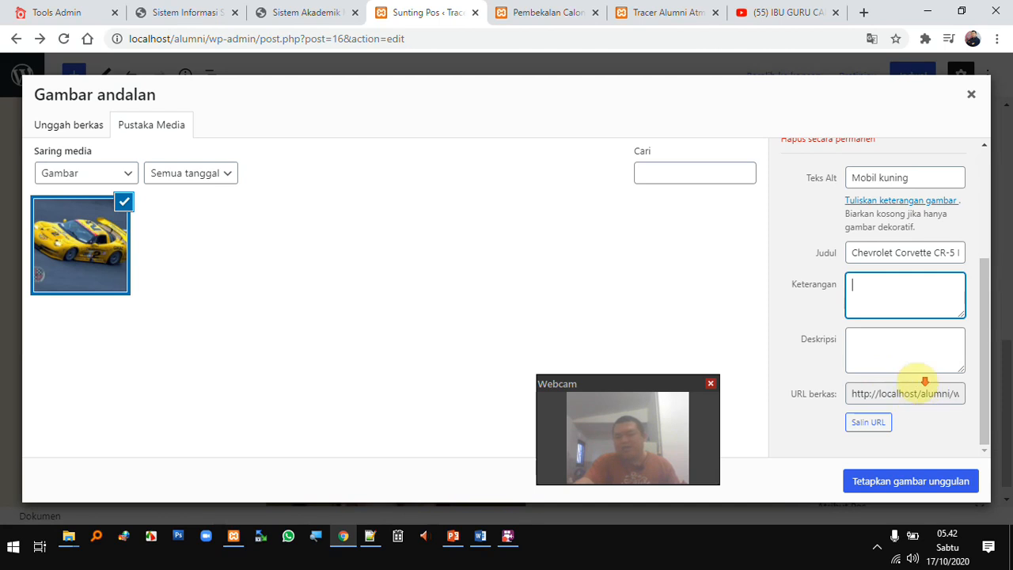
pyautogui.click(901, 394)
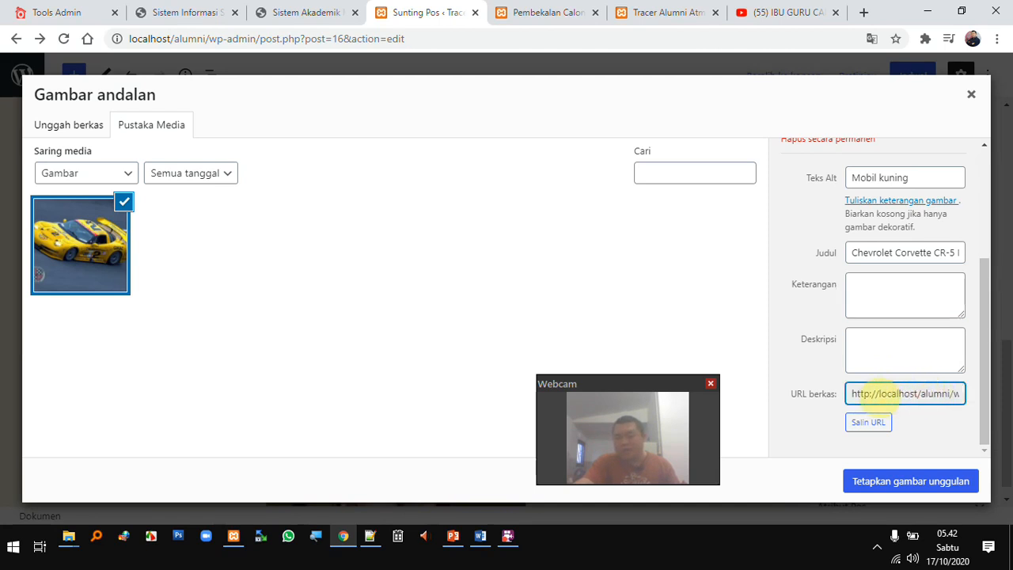
pyautogui.moveTo(879, 393); pyautogui.dragTo(911, 395)
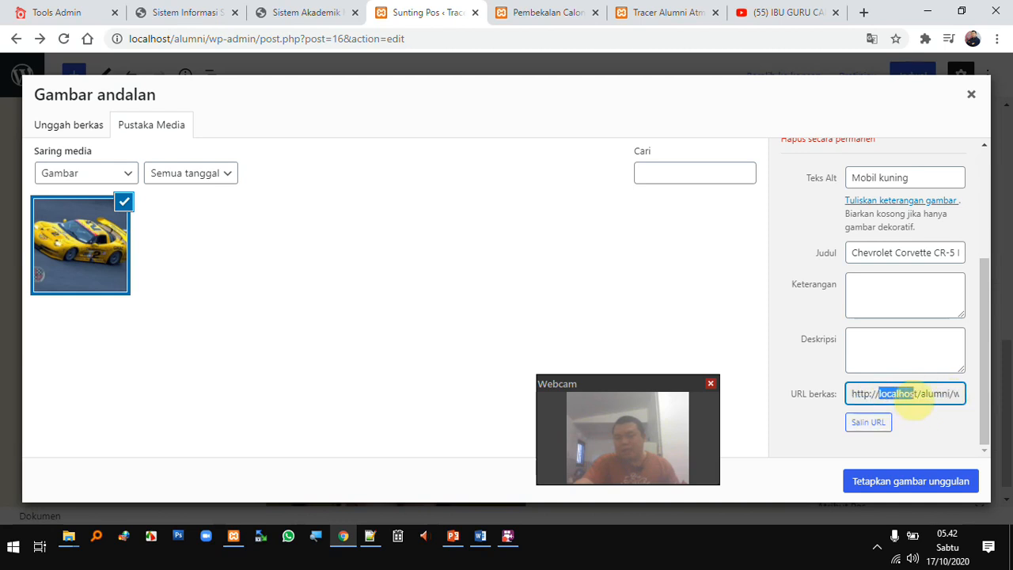
pyautogui.click(926, 393)
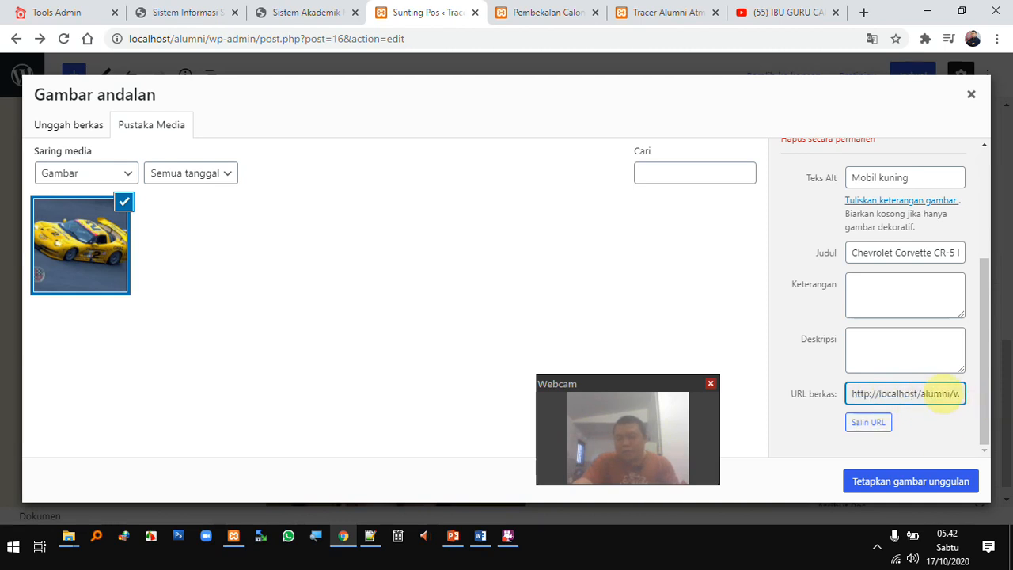
pyautogui.click(931, 396)
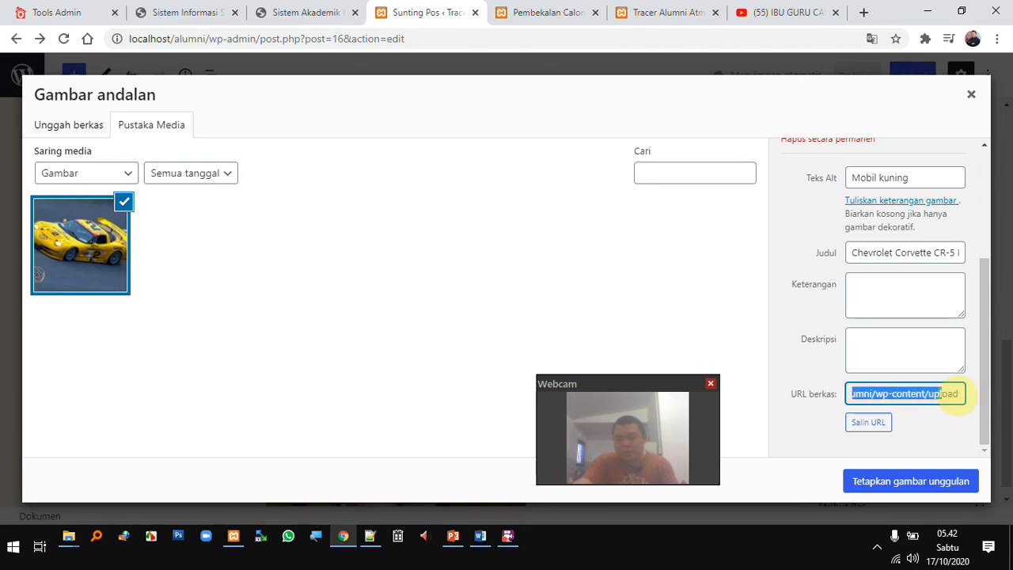
pyautogui.moveTo(940, 394); pyautogui.dragTo(913, 394)
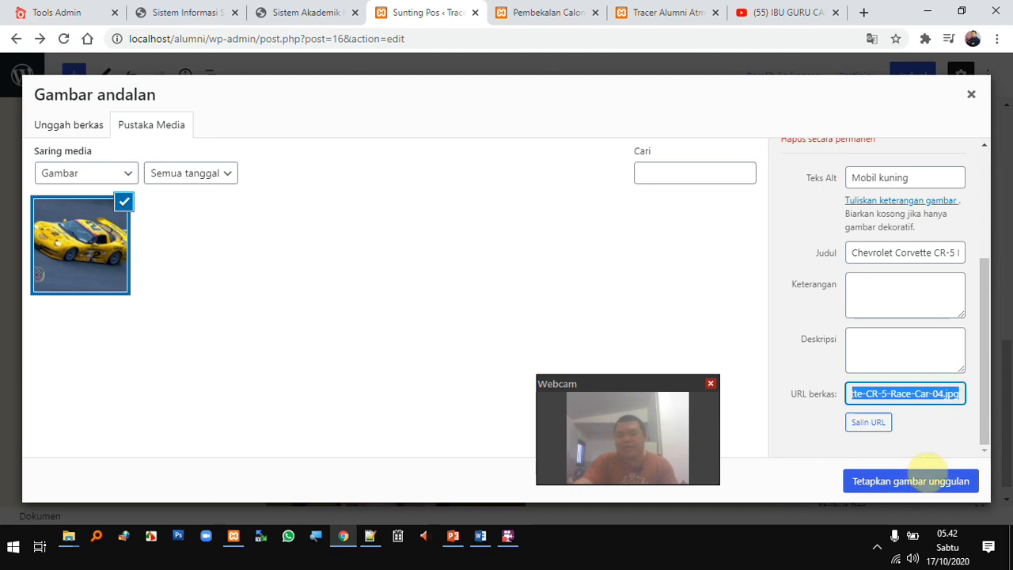
pyautogui.click(911, 482)
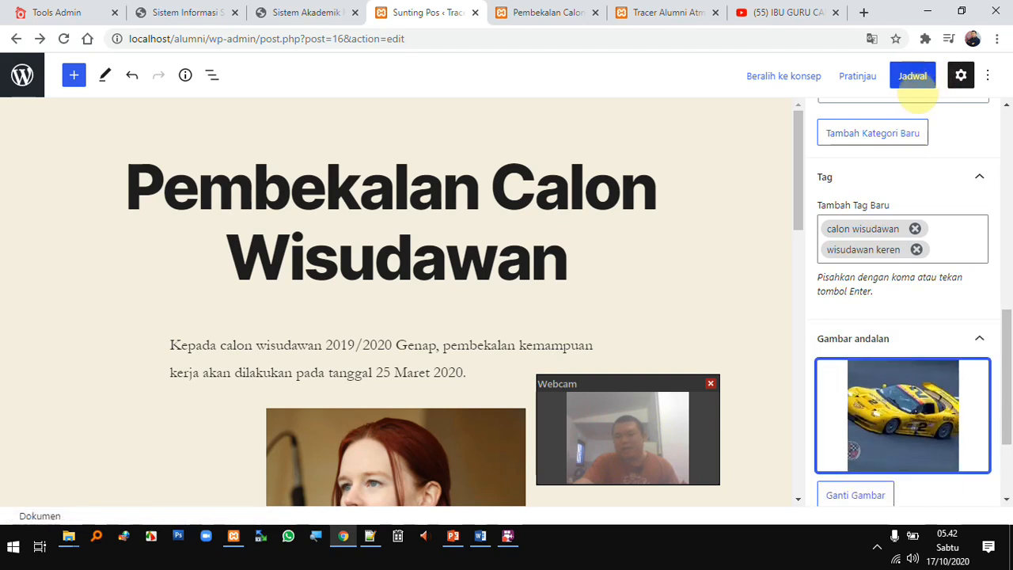
# Change the post's publication date to 16 Oktober 2020 and publish the post
pyautogui.scroll(10, 1009, 162)
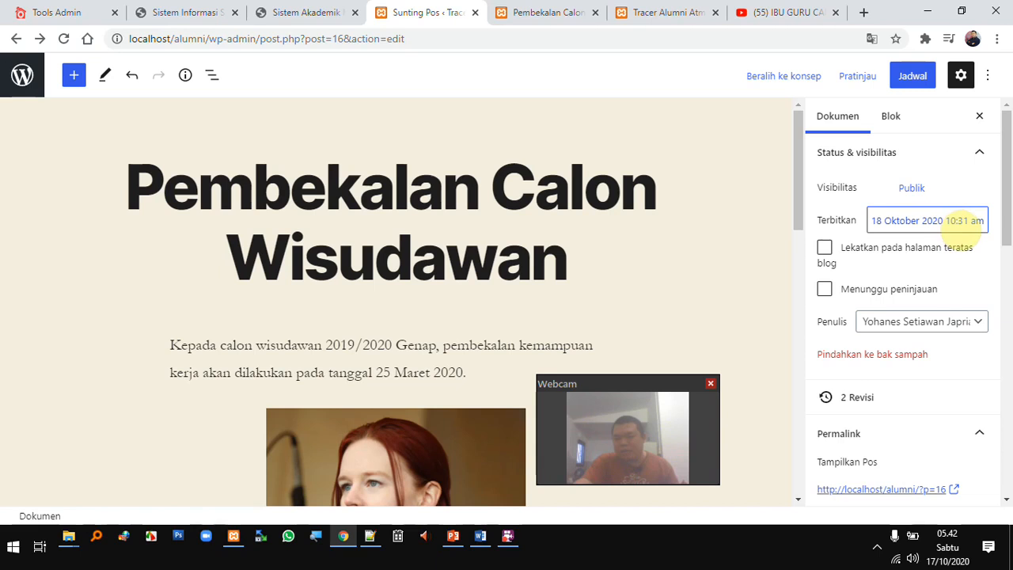
pyautogui.click(959, 221)
pyautogui.click(858, 429)
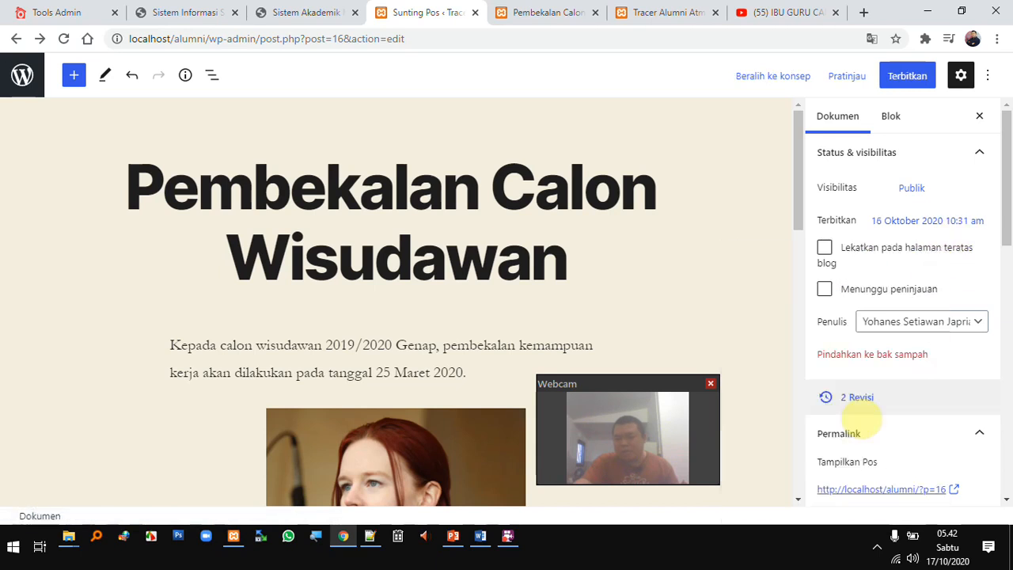
pyautogui.click(908, 75)
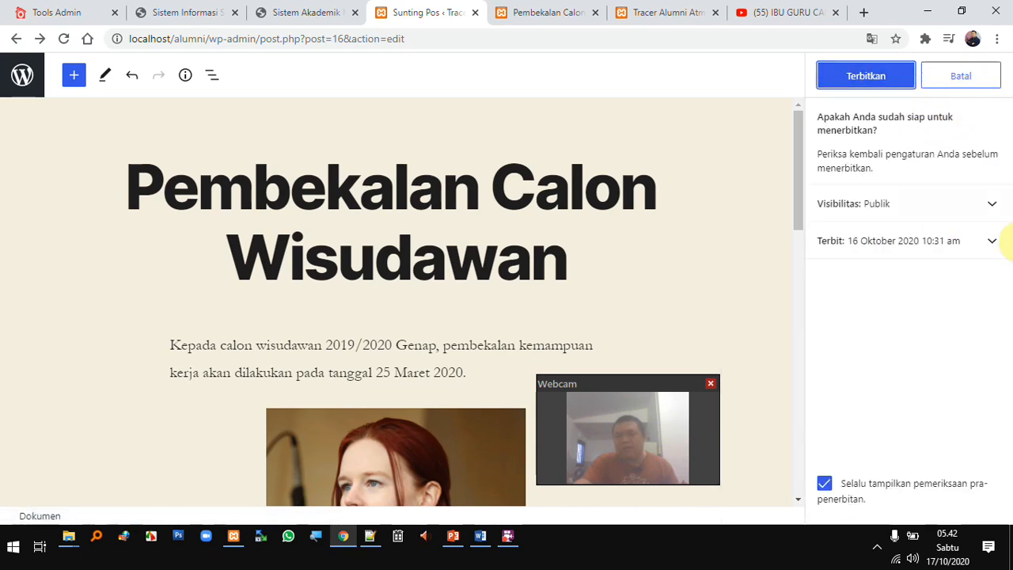
pyautogui.click(866, 77)
# Reload the post's page to view the published version, and close the YouTube and Tracer Alumni browser tabs
pyautogui.click(835, 12)
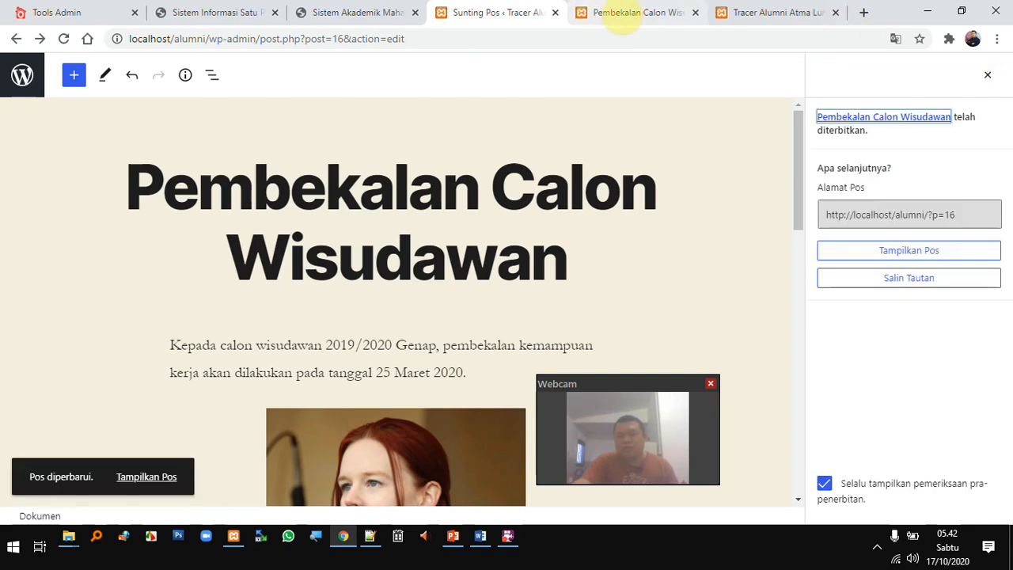
pyautogui.click(616, 17)
pyautogui.click(459, 38)
pyautogui.press('Return')
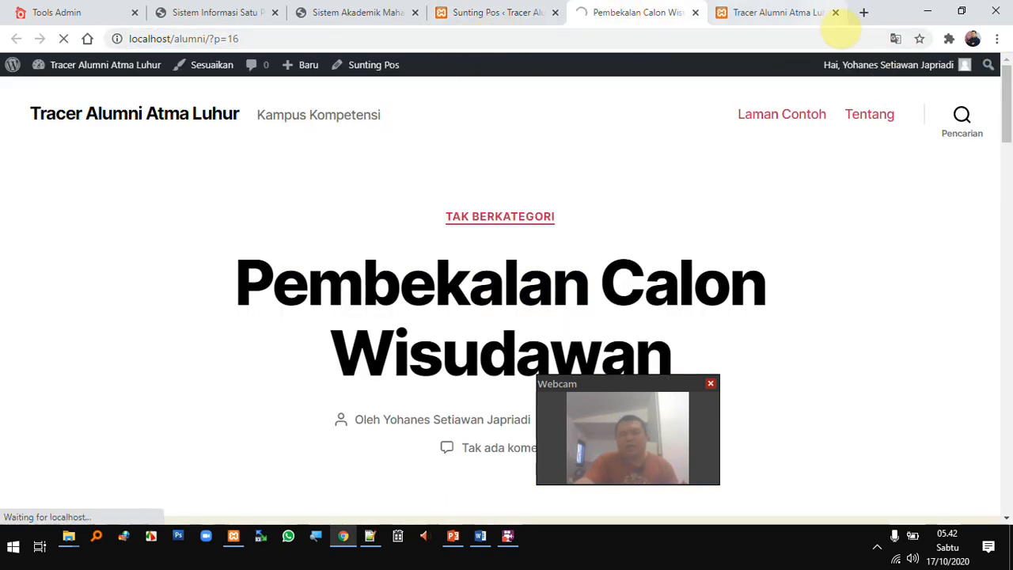
pyautogui.click(837, 11)
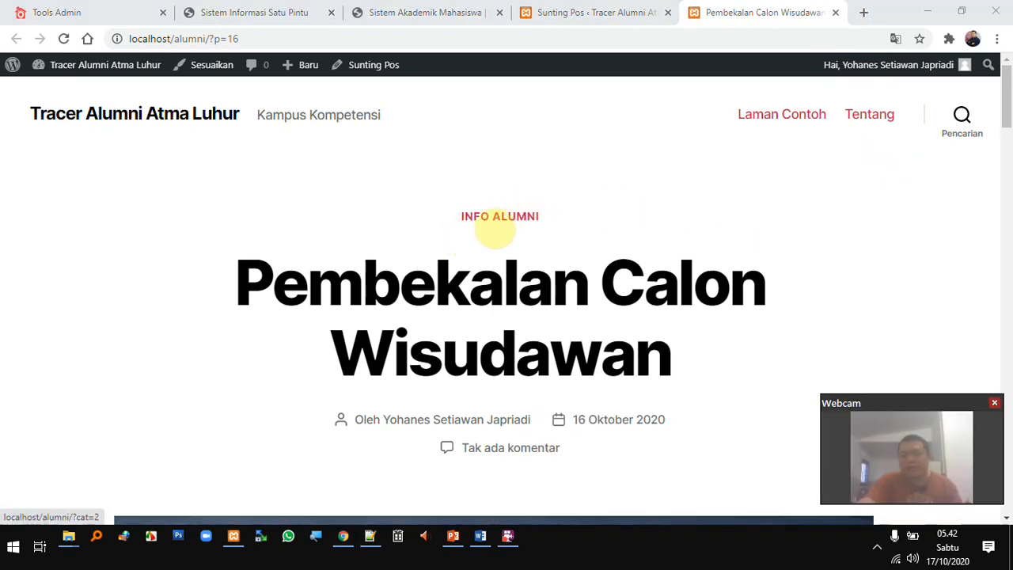
# Examine the published post from its title to the tags and author section, including the featured image and embedded video
pyautogui.scroll(-5, 515, 226)
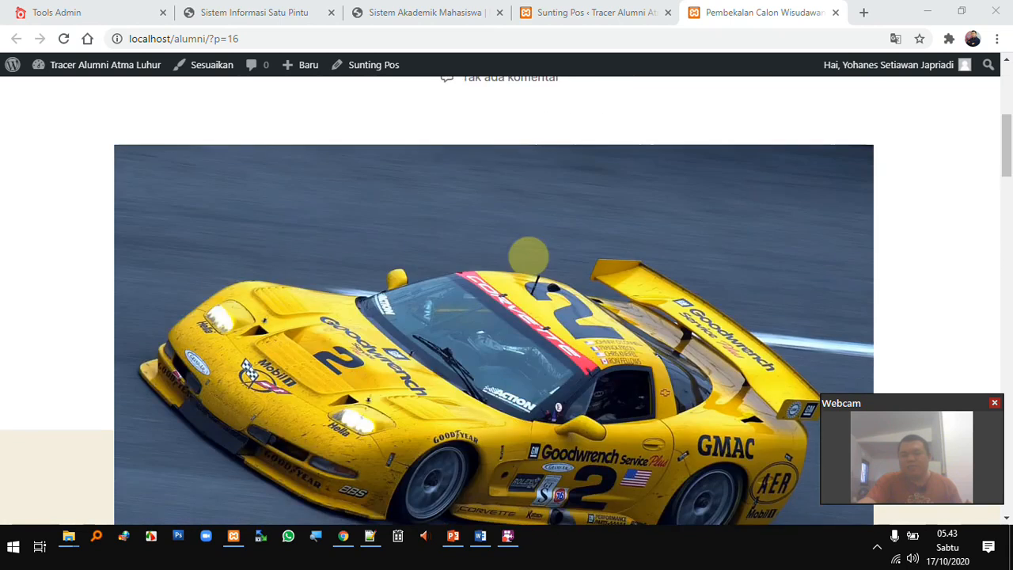
pyautogui.scroll(-6, 526, 252)
pyautogui.scroll(-3, 526, 254)
pyautogui.scroll(6, 559, 248)
pyautogui.scroll(-7, 588, 251)
pyautogui.scroll(-6, 592, 252)
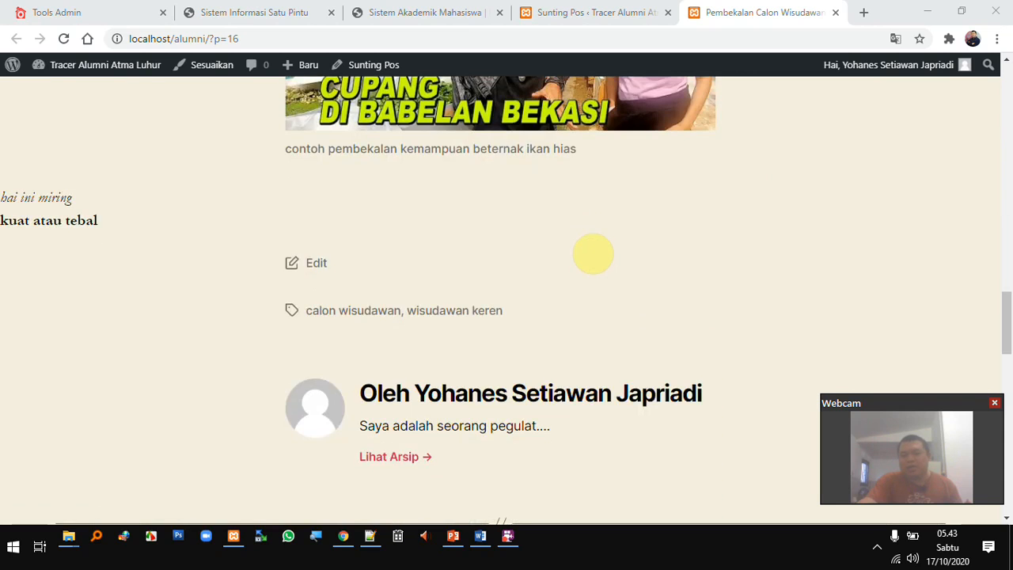
pyautogui.scroll(12, 585, 271)
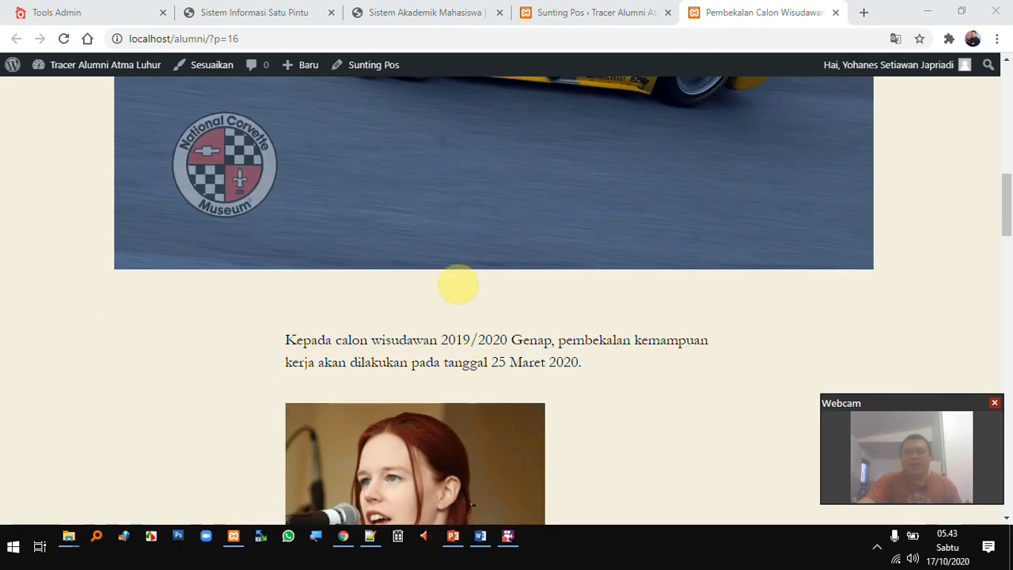
pyautogui.scroll(-10, 466, 281)
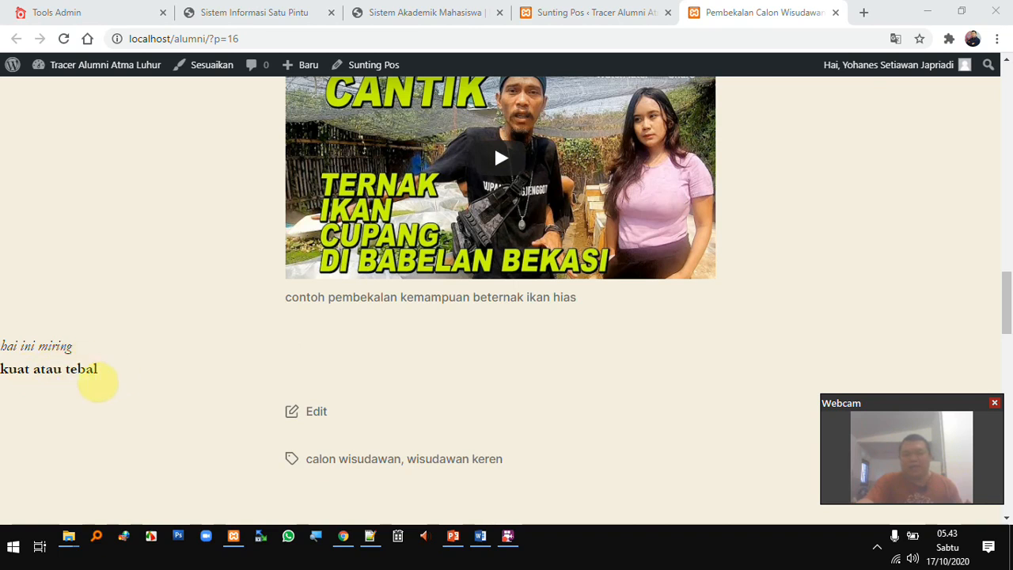
pyautogui.scroll(9, 409, 327)
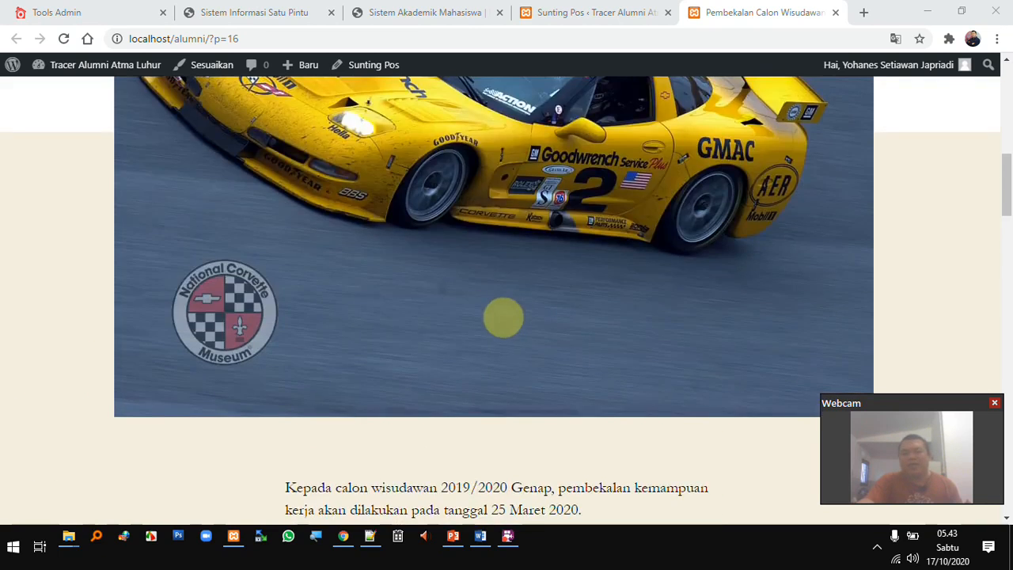
pyautogui.scroll(-12, 503, 316)
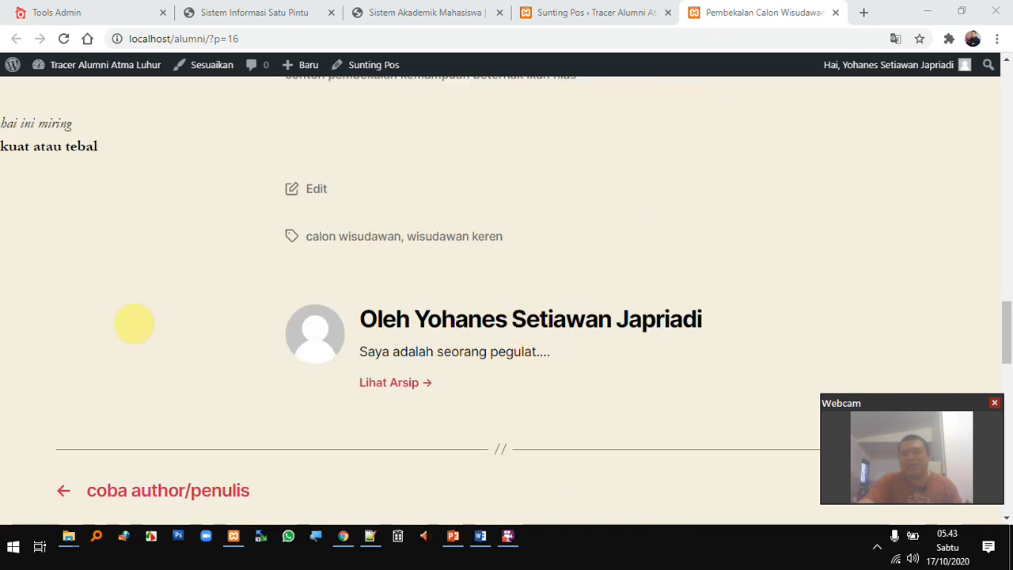
pyautogui.scroll(3, 163, 316)
pyautogui.scroll(4, 143, 348)
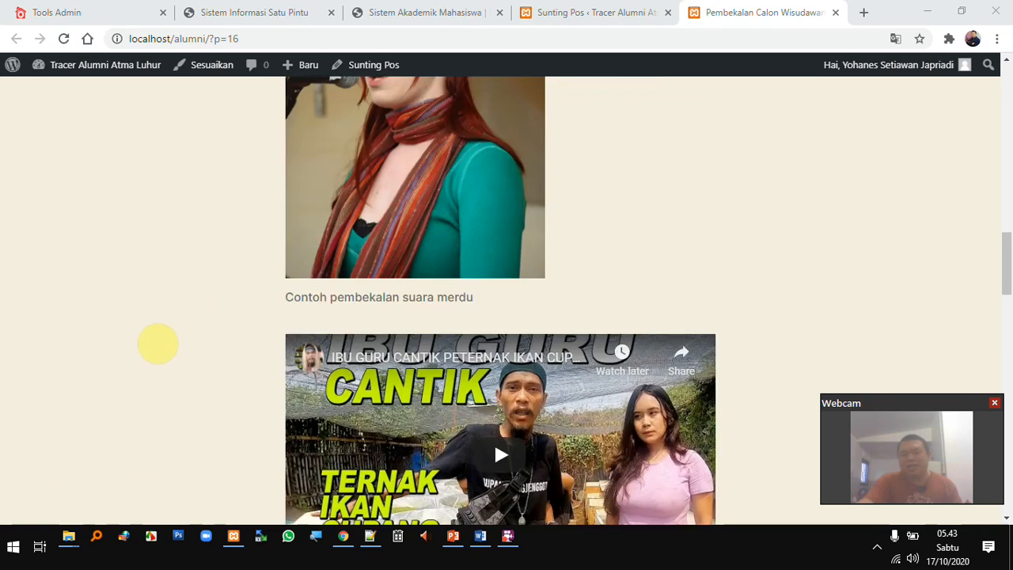
pyautogui.scroll(5, 158, 344)
pyautogui.scroll(6, 163, 329)
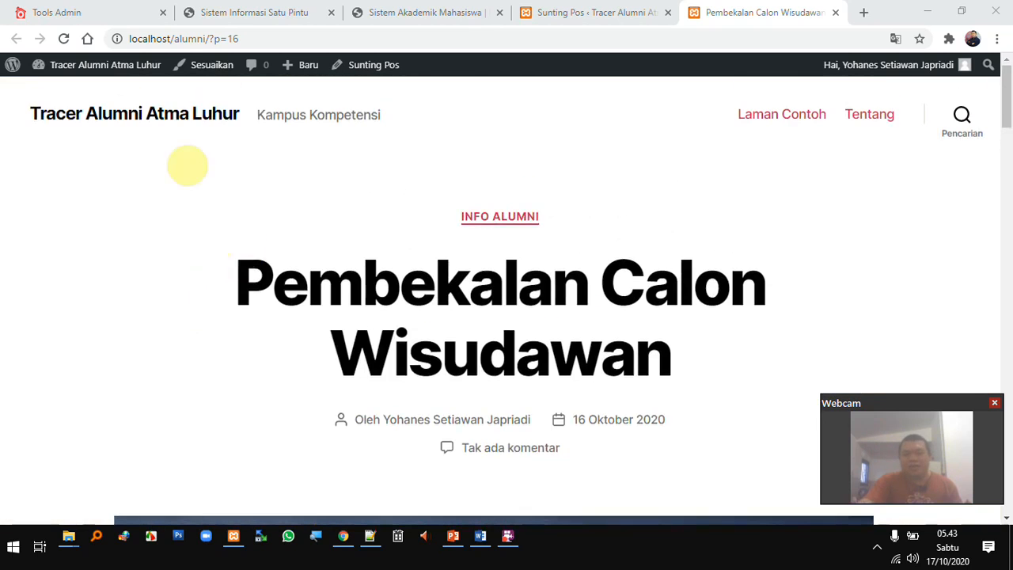
# Open the site's home page and examine how the full post is displayed there
pyautogui.click(194, 119)
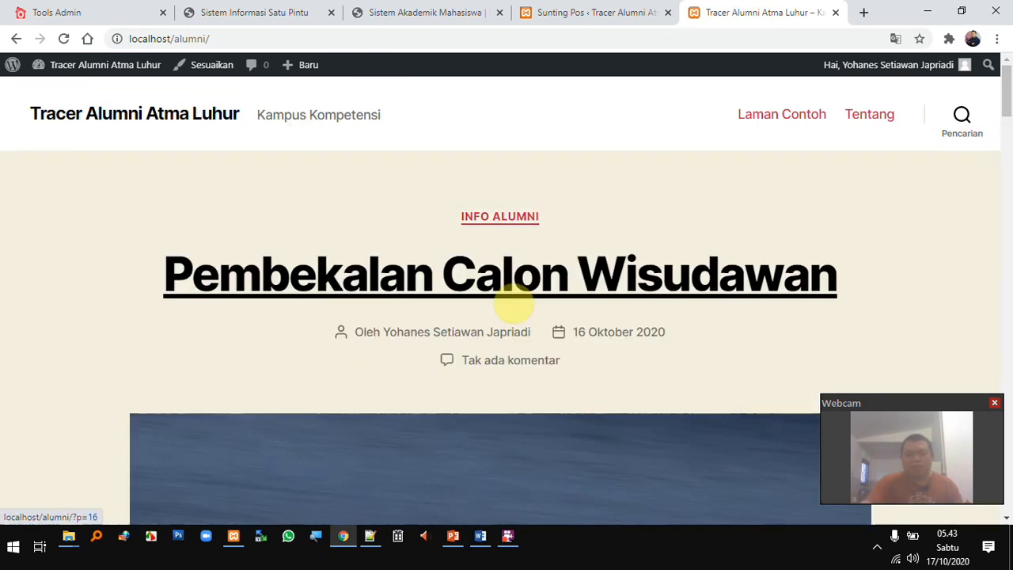
pyautogui.scroll(-4, 516, 306)
pyautogui.scroll(-2, 545, 293)
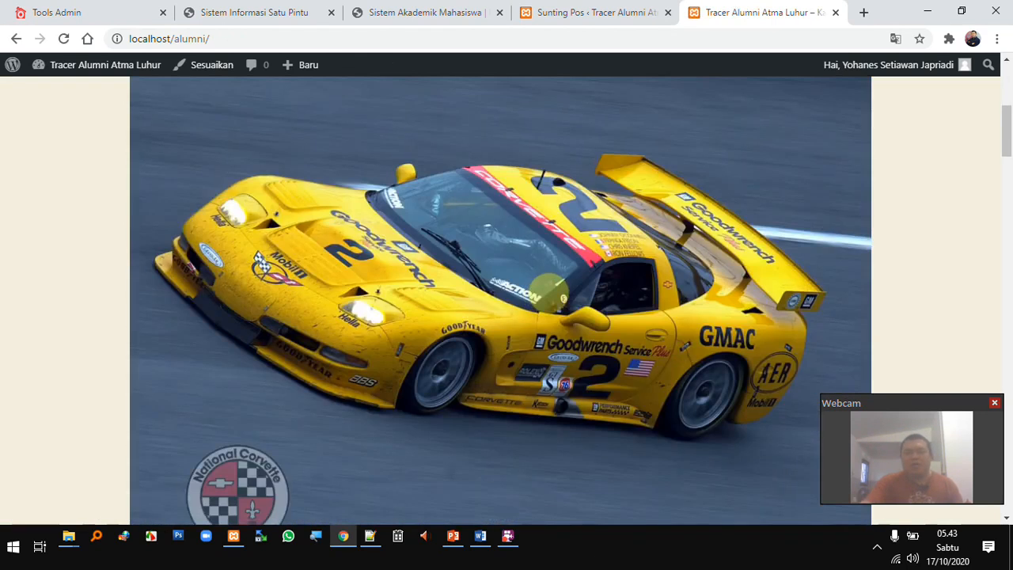
pyautogui.scroll(-10, 549, 292)
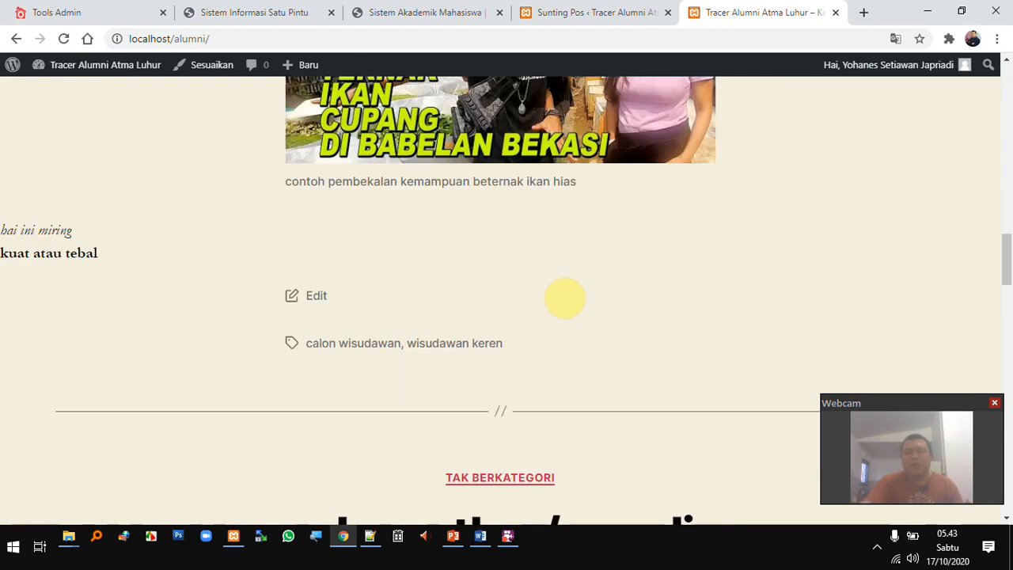
pyautogui.scroll(10, 566, 297)
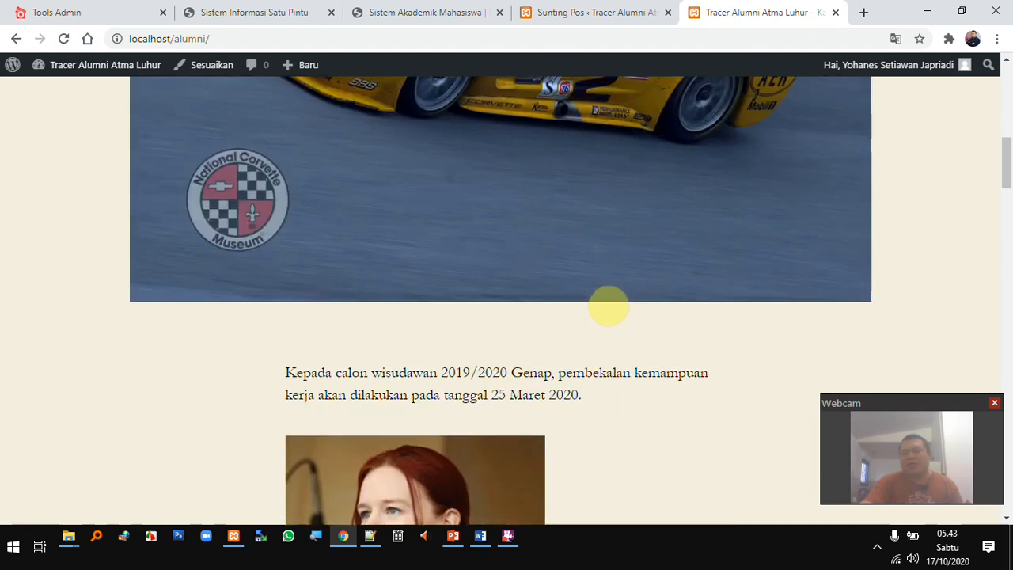
pyautogui.scroll(6, 607, 308)
pyautogui.scroll(-4, 607, 308)
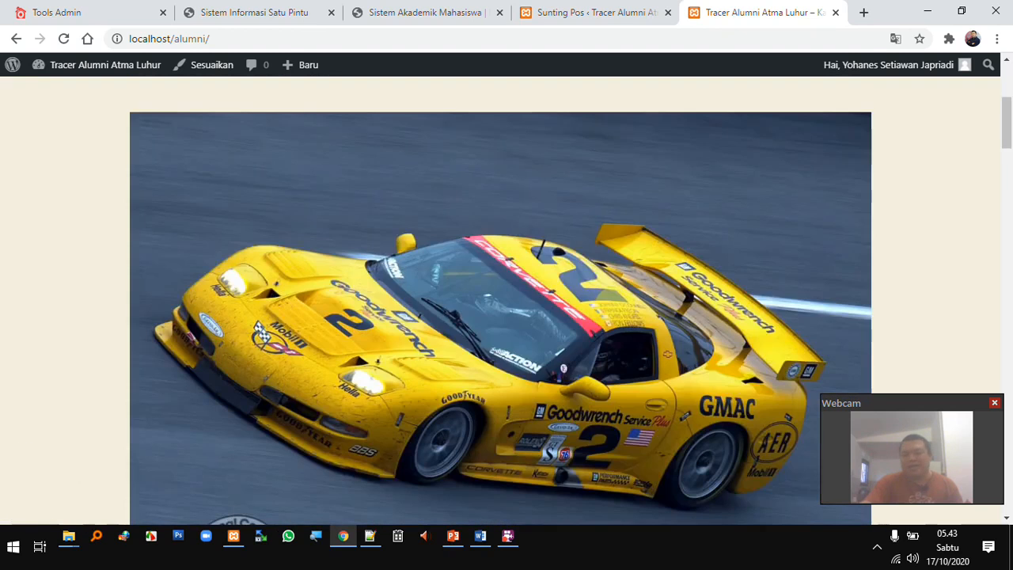
pyautogui.scroll(-5, 707, 307)
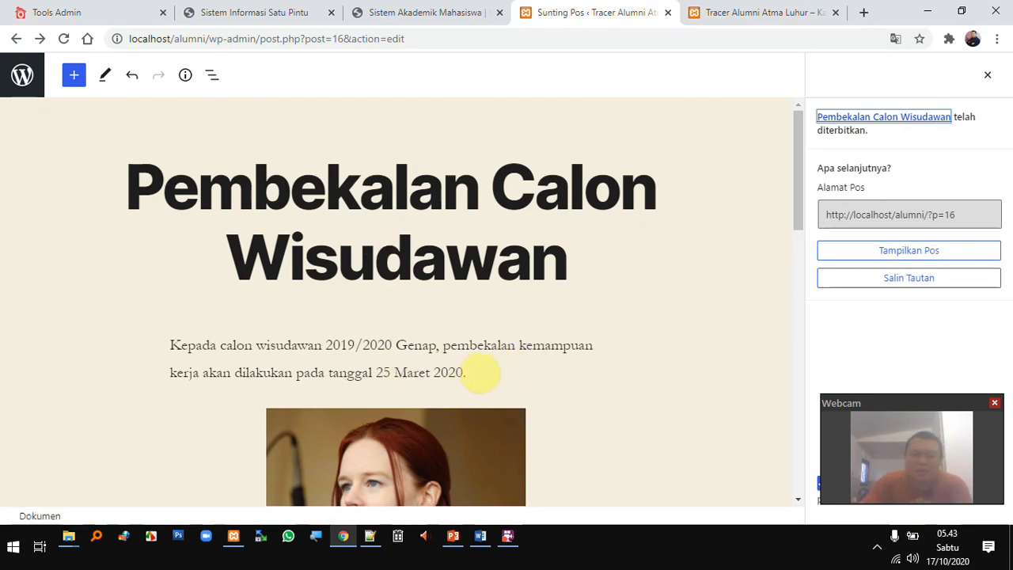
# Insert a Selengkapnya block after the post's opening paragraph in the editor and update the post
pyautogui.click(478, 371)
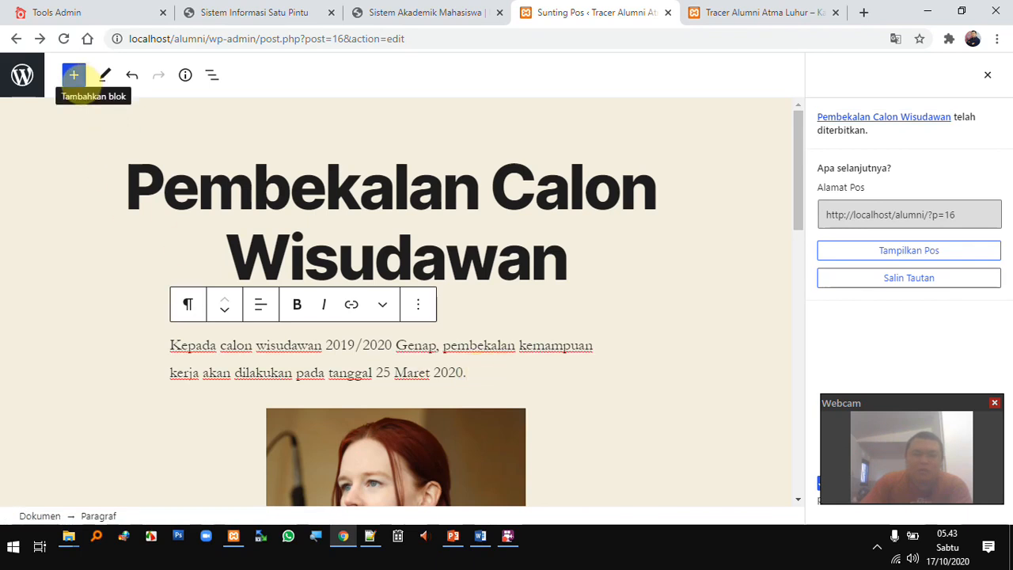
pyautogui.click(74, 75)
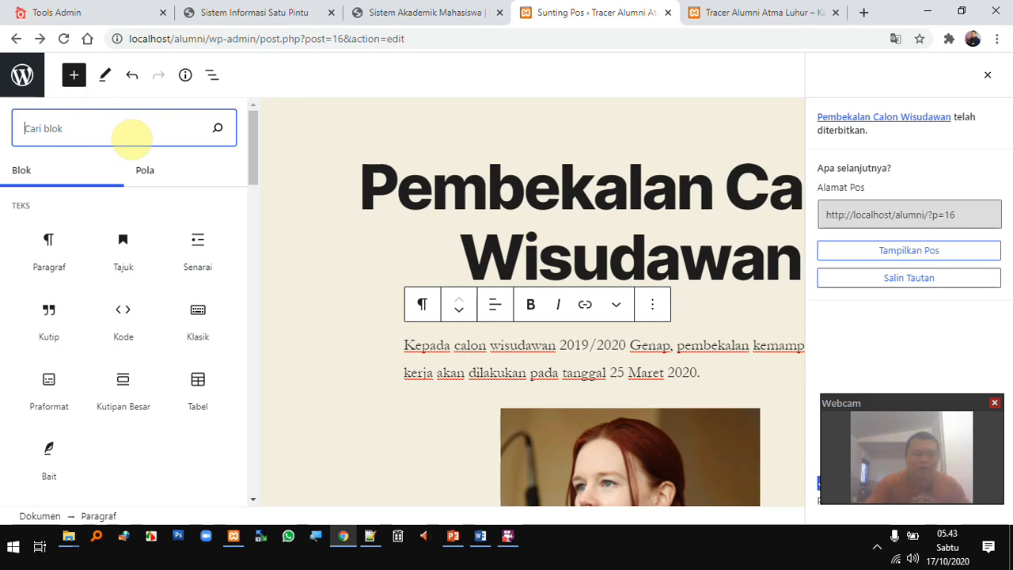
pyautogui.scroll(-6, 169, 271)
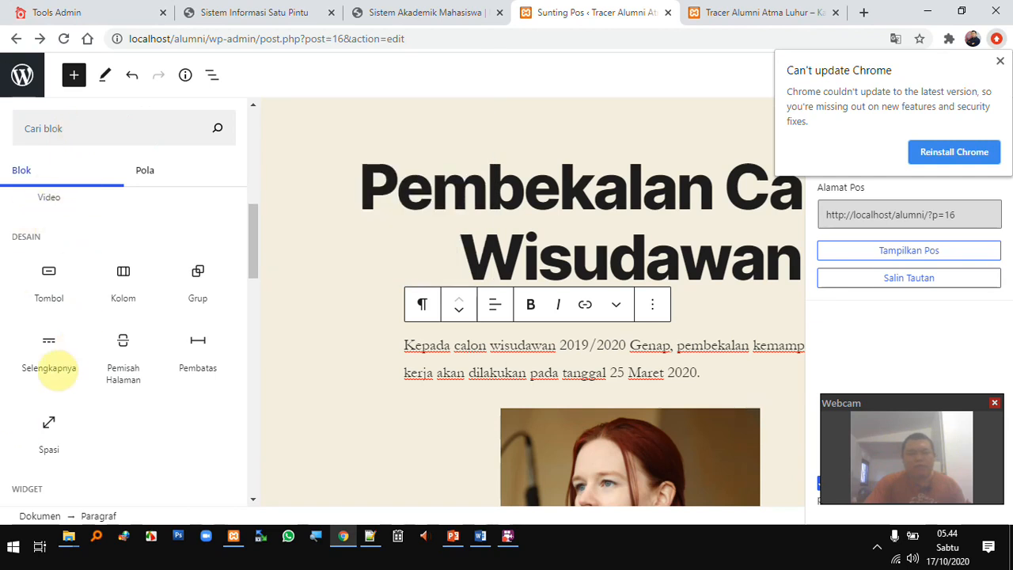
pyautogui.moveTo(47, 369)
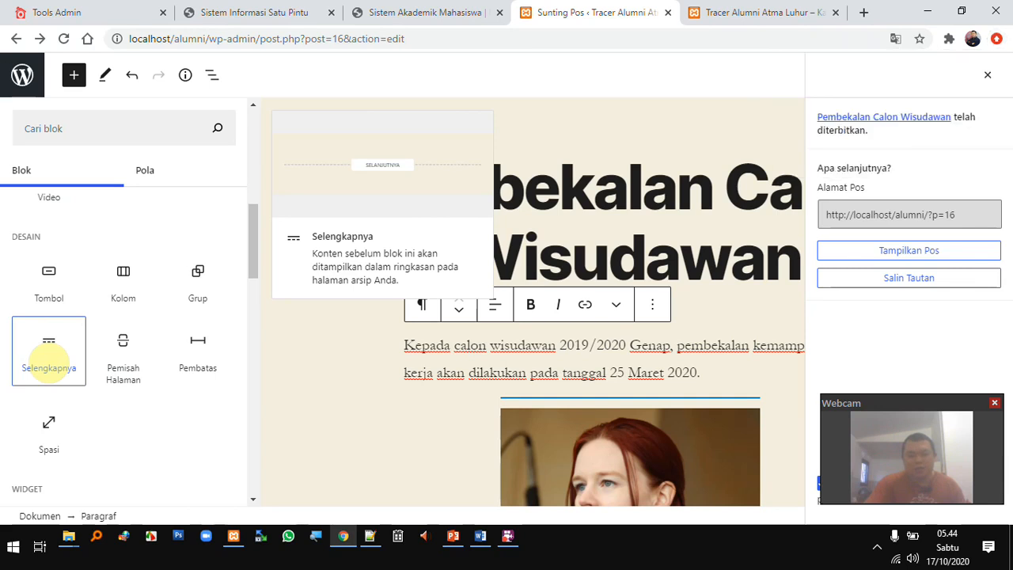
pyautogui.click(48, 364)
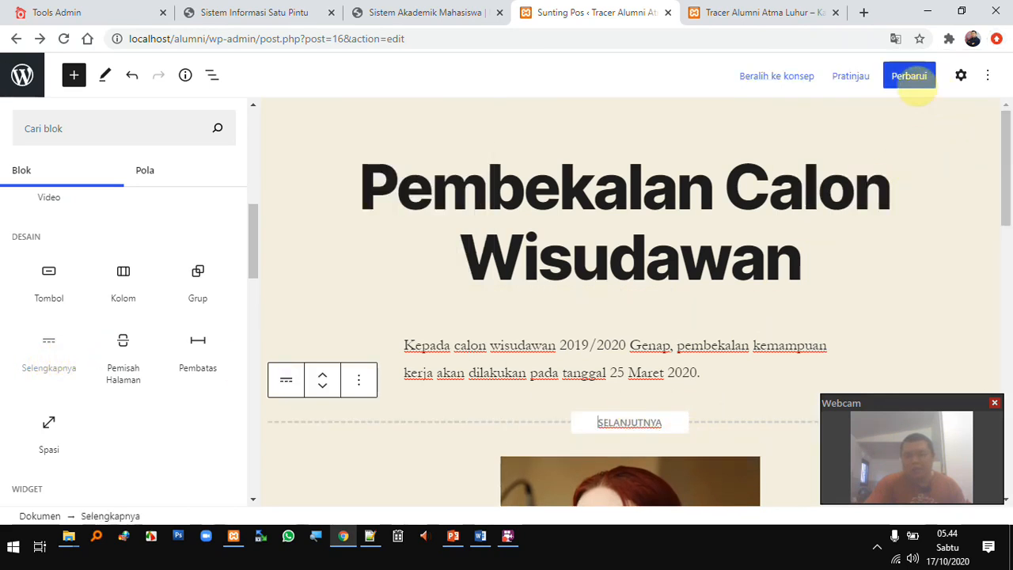
pyautogui.click(909, 76)
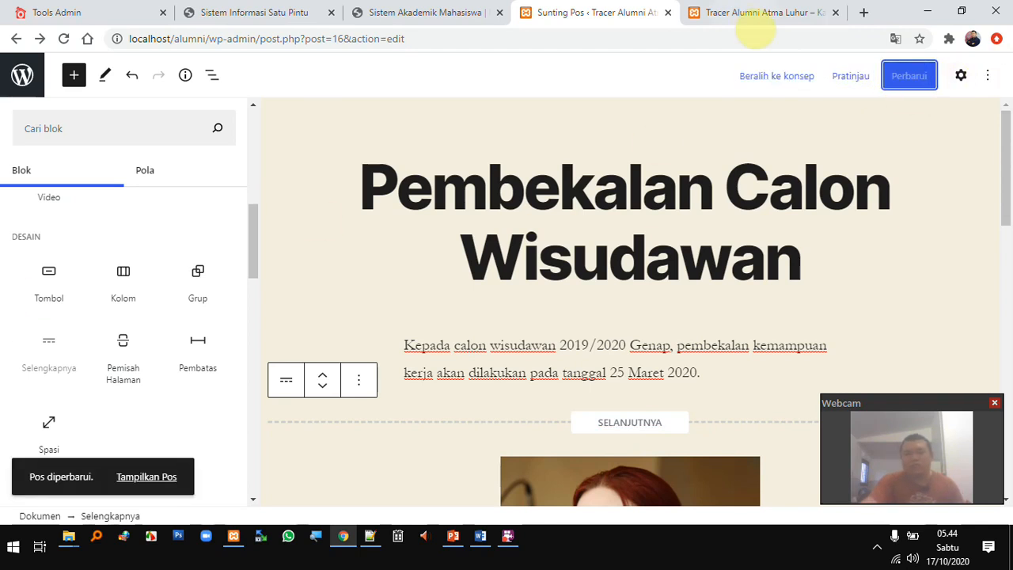
# Reload the site's home page and compare the post's Lanjutkan Membaca link with the Selengkapnya block in the editor
pyautogui.click(749, 14)
pyautogui.click(301, 39)
pyautogui.scroll(2, 595, 156)
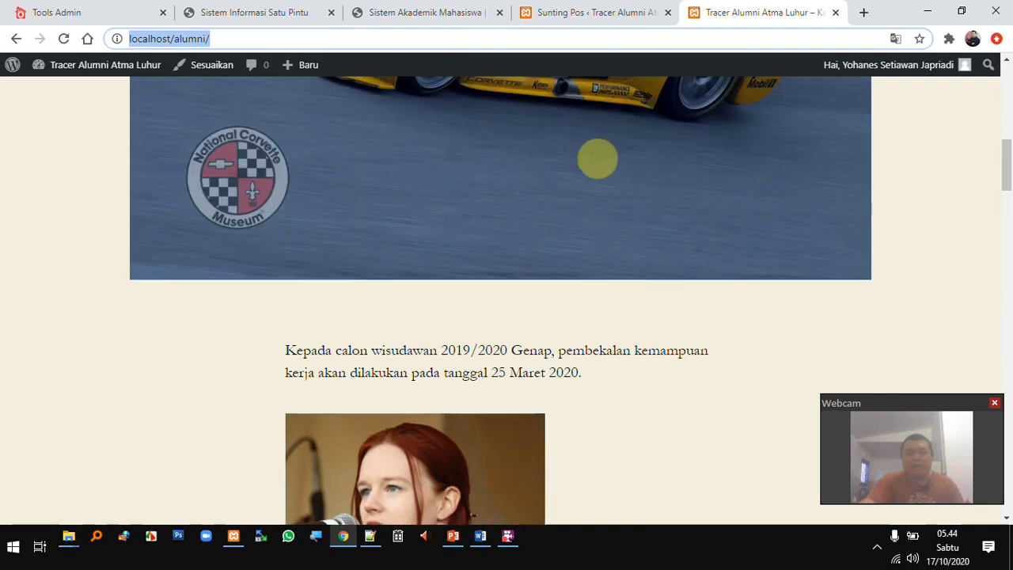
pyautogui.scroll(-6, 611, 182)
pyautogui.scroll(3, 612, 190)
pyautogui.scroll(5, 501, 124)
pyautogui.press('Return')
pyautogui.scroll(-1, 739, 185)
pyautogui.scroll(-2, 650, 234)
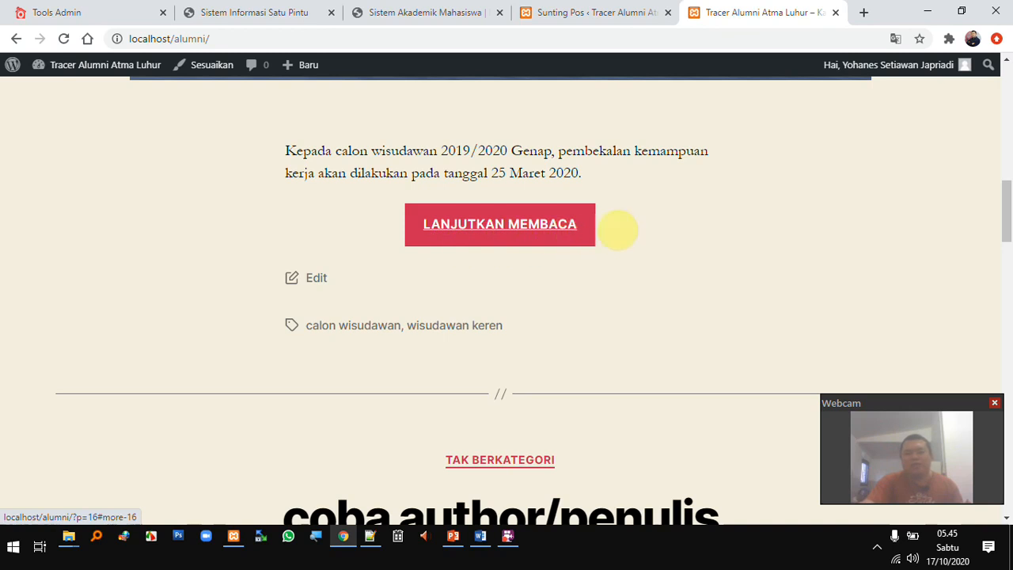
pyautogui.click(602, 12)
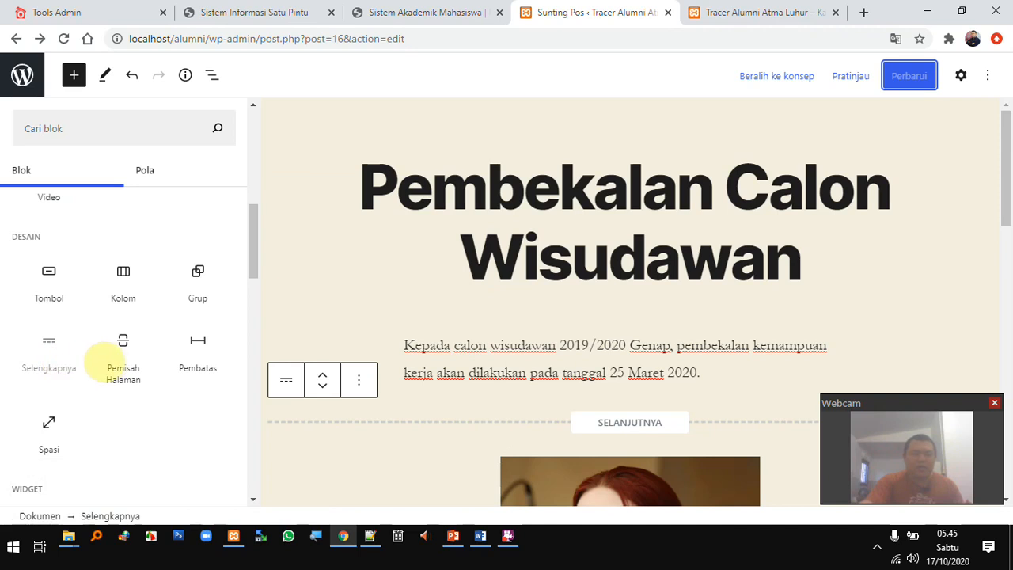
pyautogui.click(767, 24)
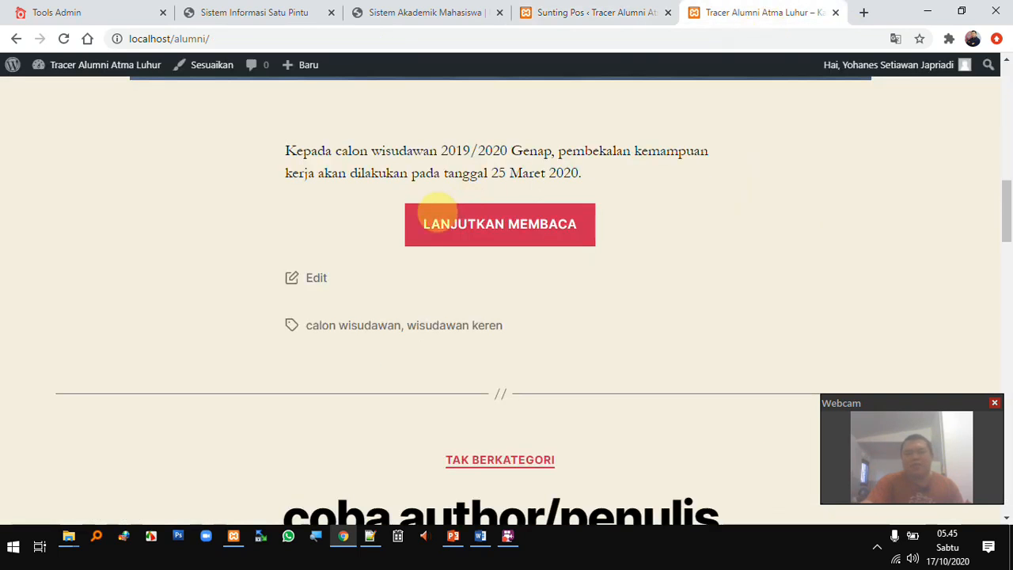
# Review the post's document settings in the editor, expanding the Kutipan and Diskusi sections
pyautogui.click(607, 13)
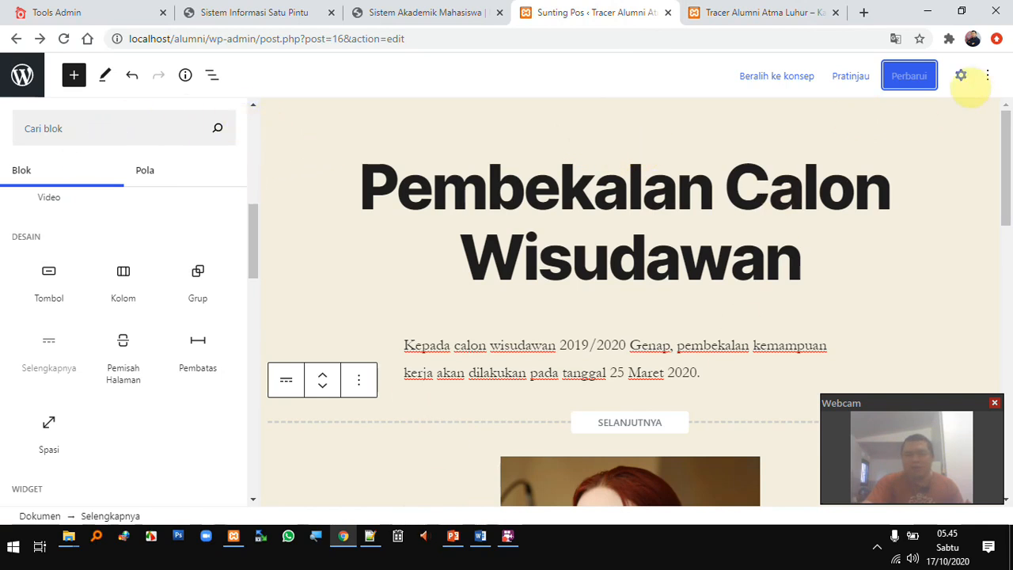
pyautogui.click(961, 77)
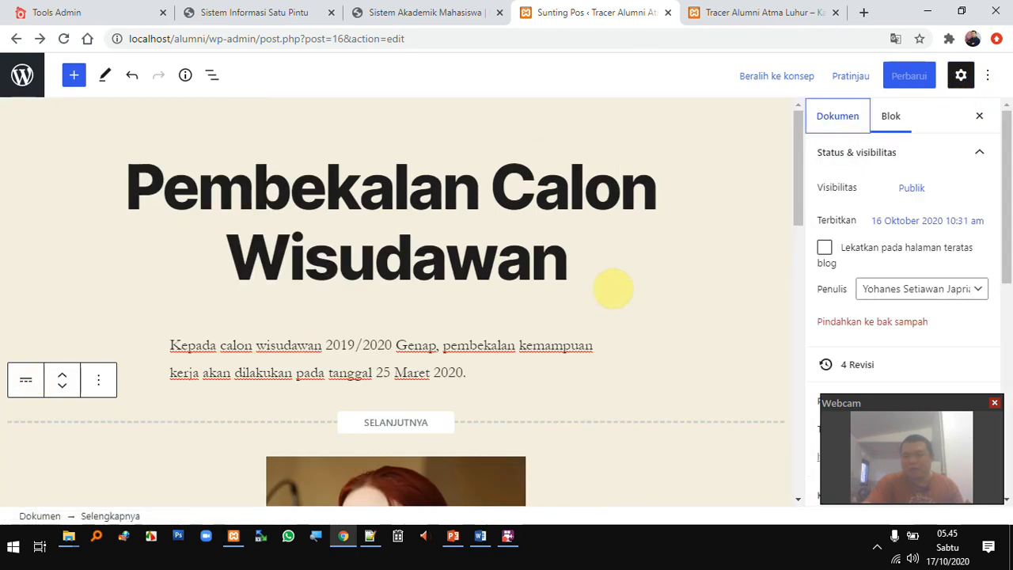
pyautogui.moveTo(921, 419); pyautogui.dragTo(679, 418)
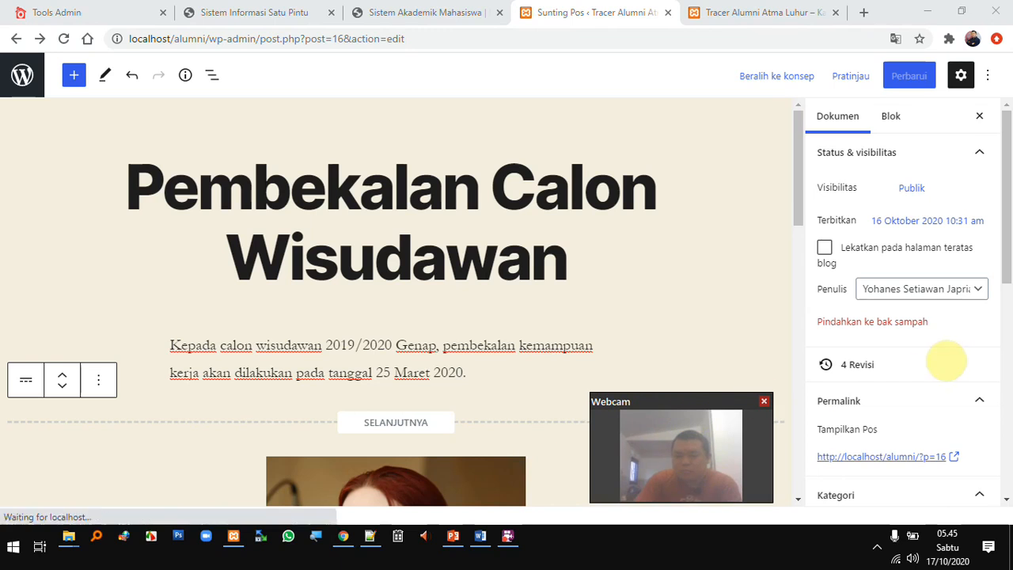
pyautogui.scroll(-3, 934, 350)
pyautogui.scroll(-3, 925, 341)
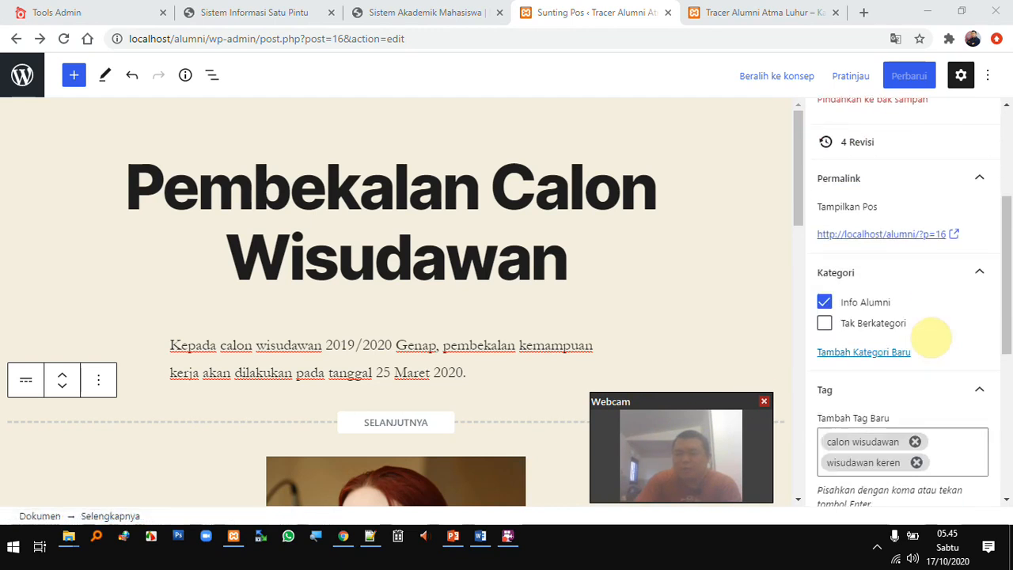
pyautogui.scroll(-6, 934, 332)
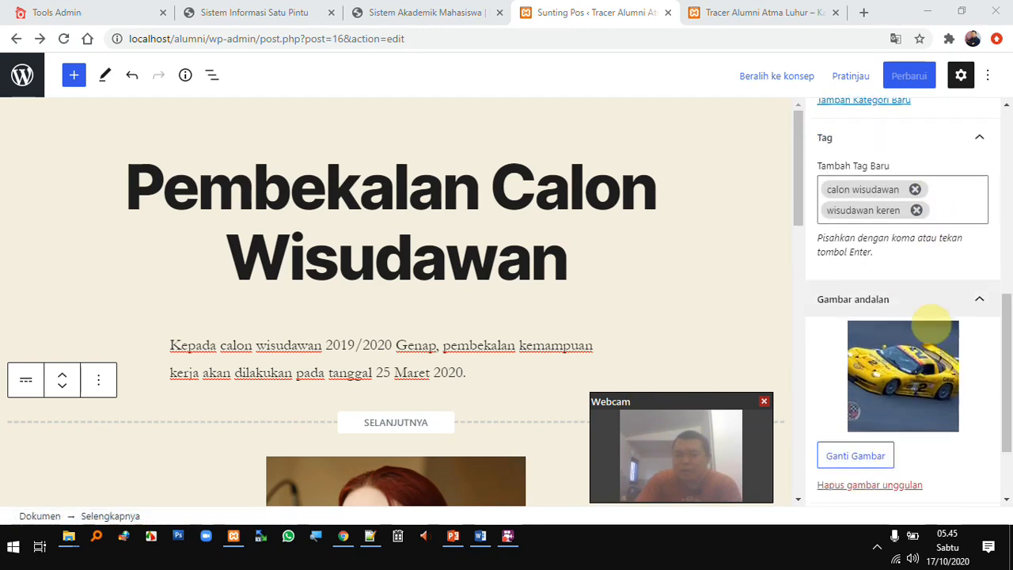
pyautogui.scroll(-1, 900, 323)
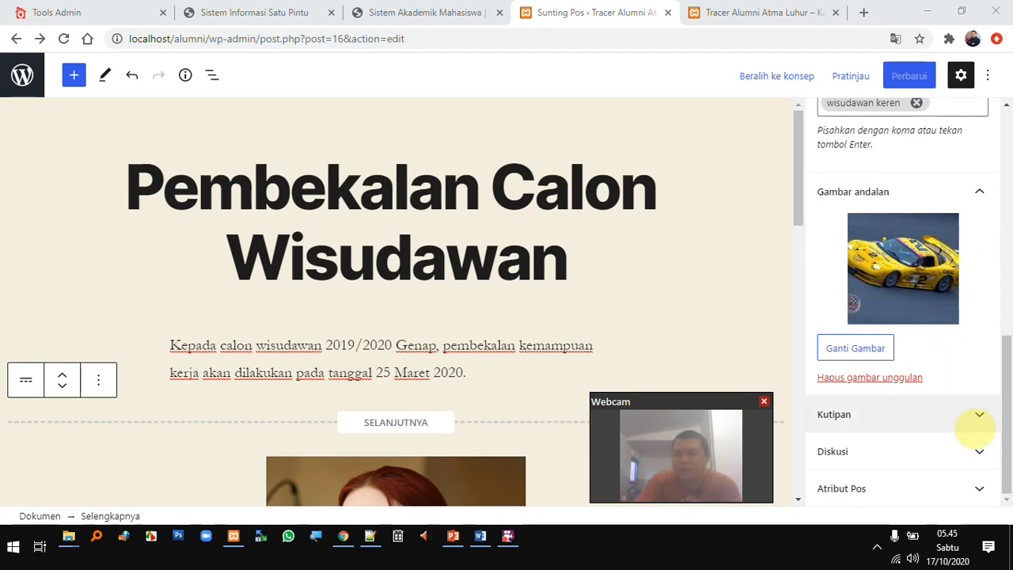
pyautogui.click(980, 415)
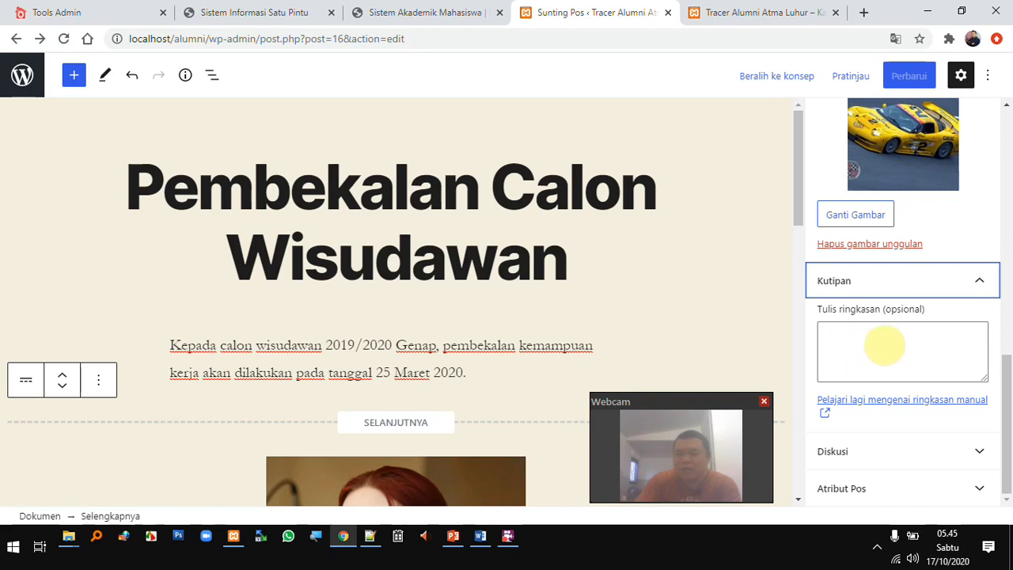
pyautogui.click(979, 453)
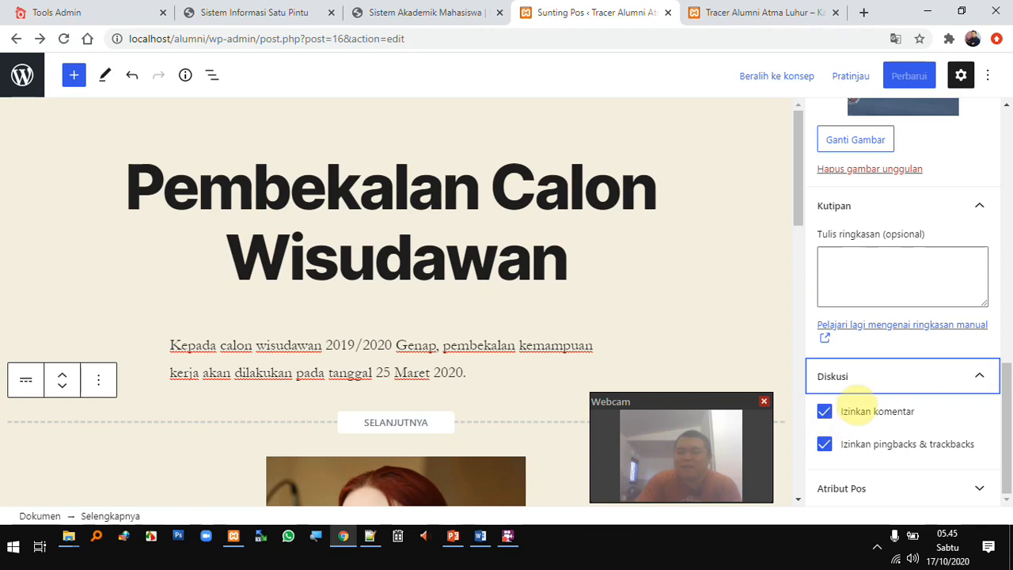
# Return to the site's home page and open the full post through its Lanjutkan Membaca link
pyautogui.click(748, 12)
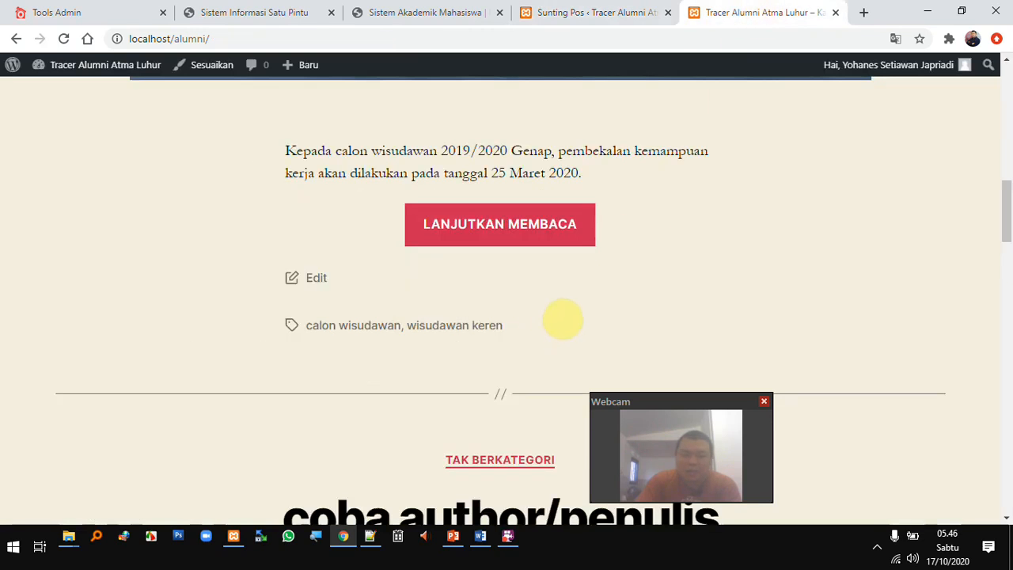
pyautogui.scroll(-2, 558, 289)
pyautogui.scroll(6, 560, 287)
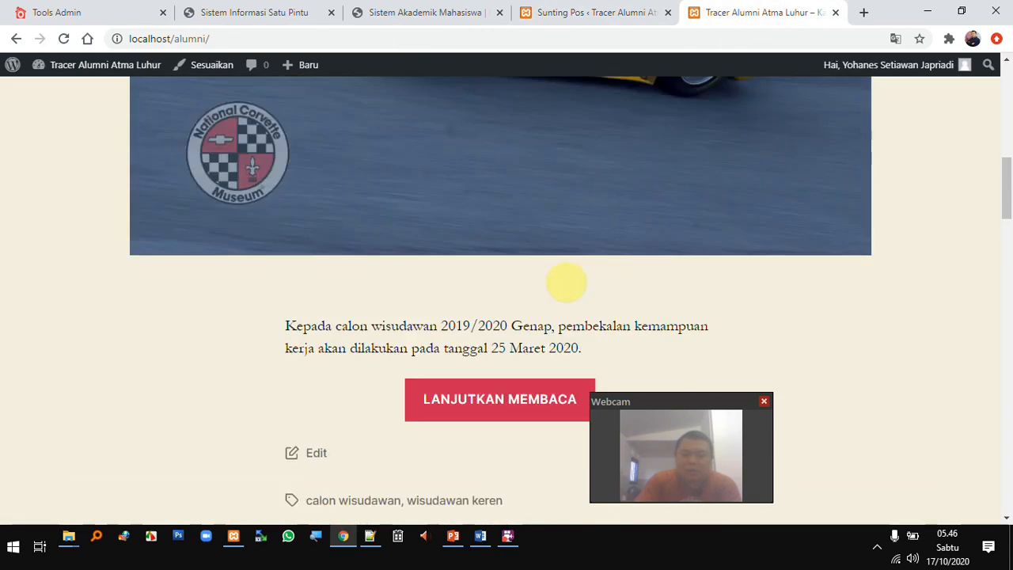
pyautogui.scroll(-3, 498, 312)
pyautogui.click(498, 310)
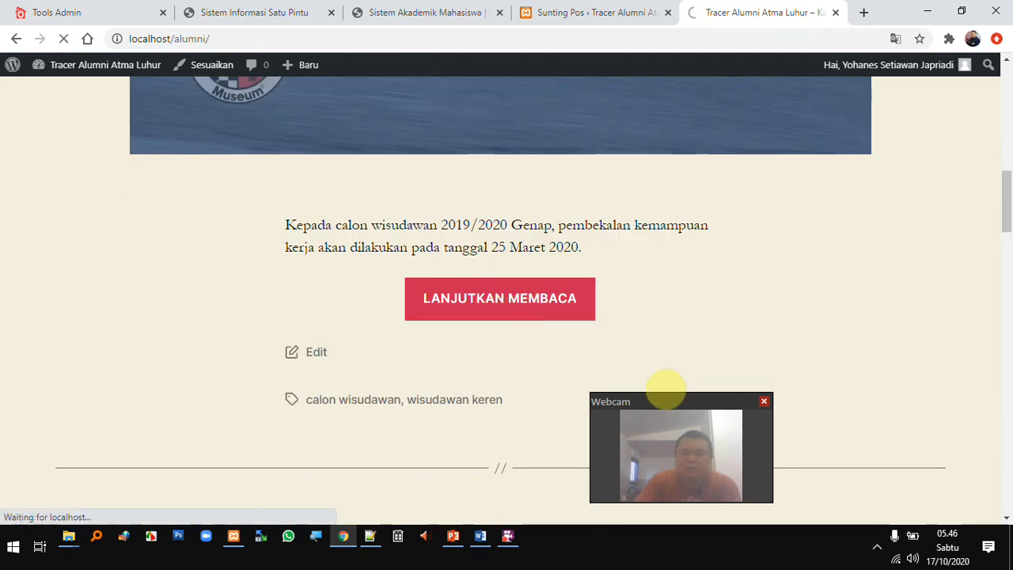
# Review the full published post down to the Komentar box under Tinggalkan Balasan
pyautogui.scroll(-3, 543, 262)
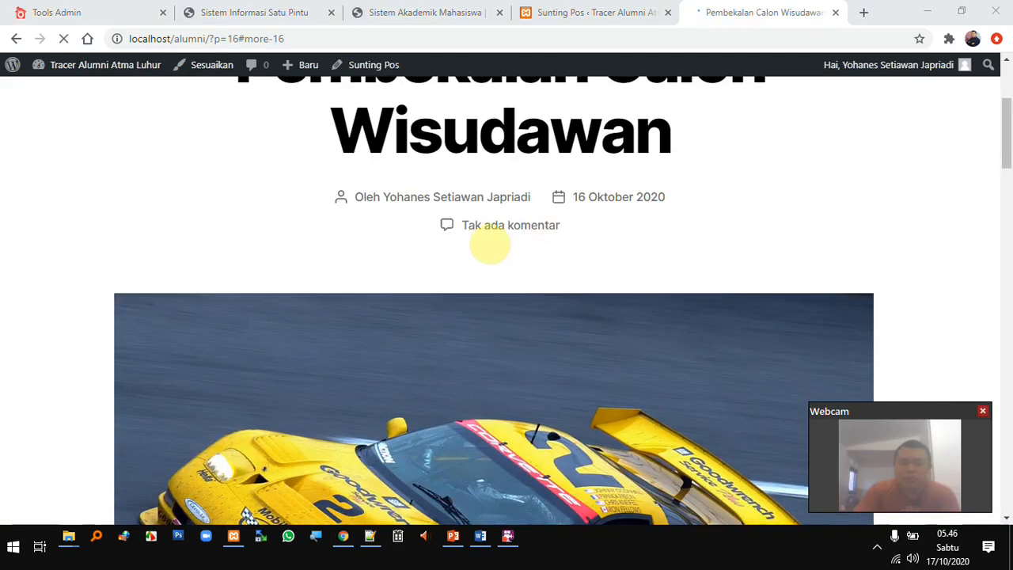
pyautogui.scroll(-12, 511, 246)
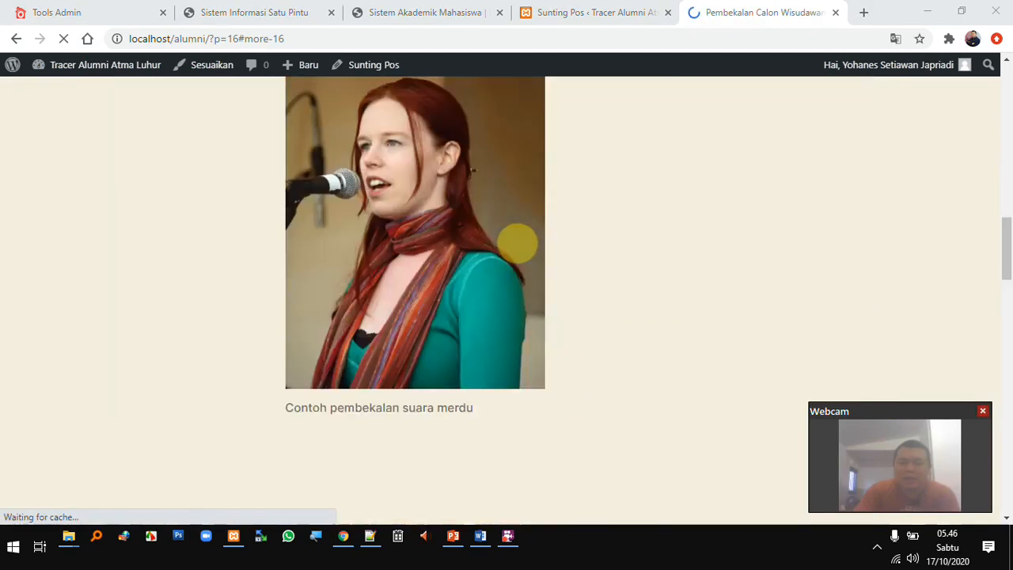
pyautogui.scroll(-10, 541, 304)
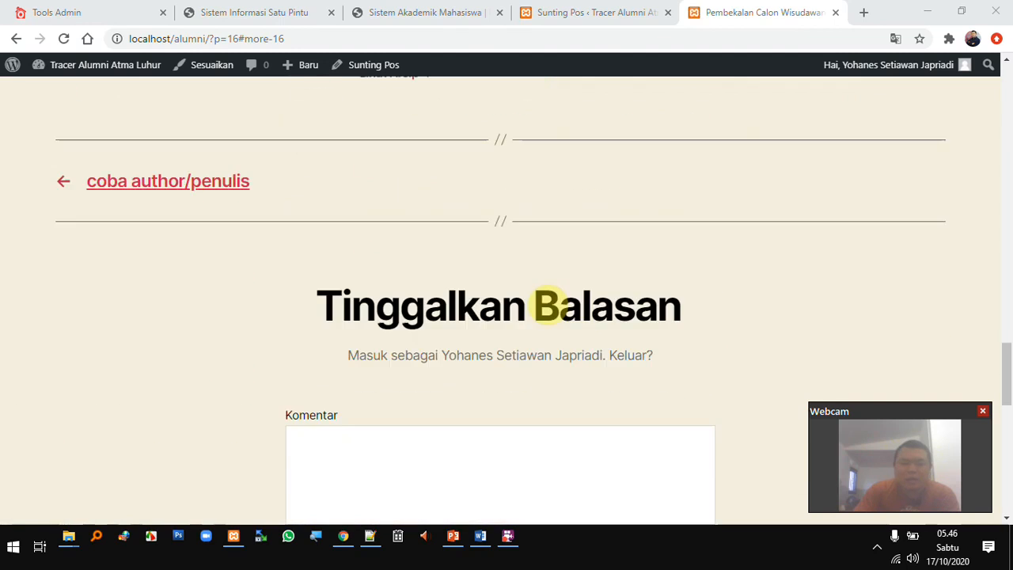
pyautogui.scroll(-2, 487, 342)
pyautogui.click(530, 229)
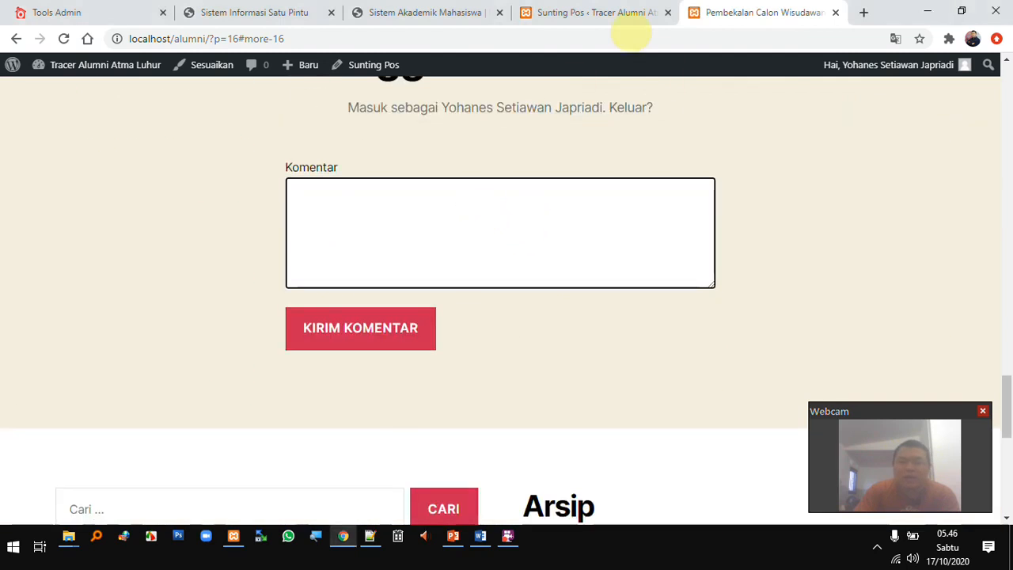
# Disable Izinkan komentar in the post's Diskusi settings in the editor and update the post
pyautogui.click(623, 24)
pyautogui.click(943, 377)
pyautogui.moveTo(934, 431); pyautogui.dragTo(699, 418)
pyautogui.click(874, 415)
pyautogui.click(910, 75)
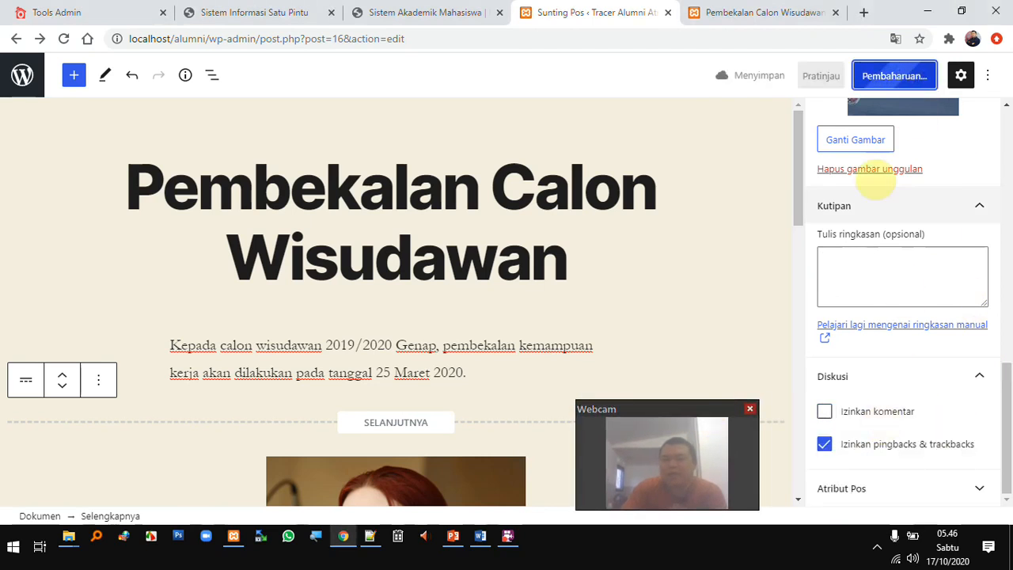
# Reload the published post and check the area below the author box for the comment form
pyautogui.click(733, 14)
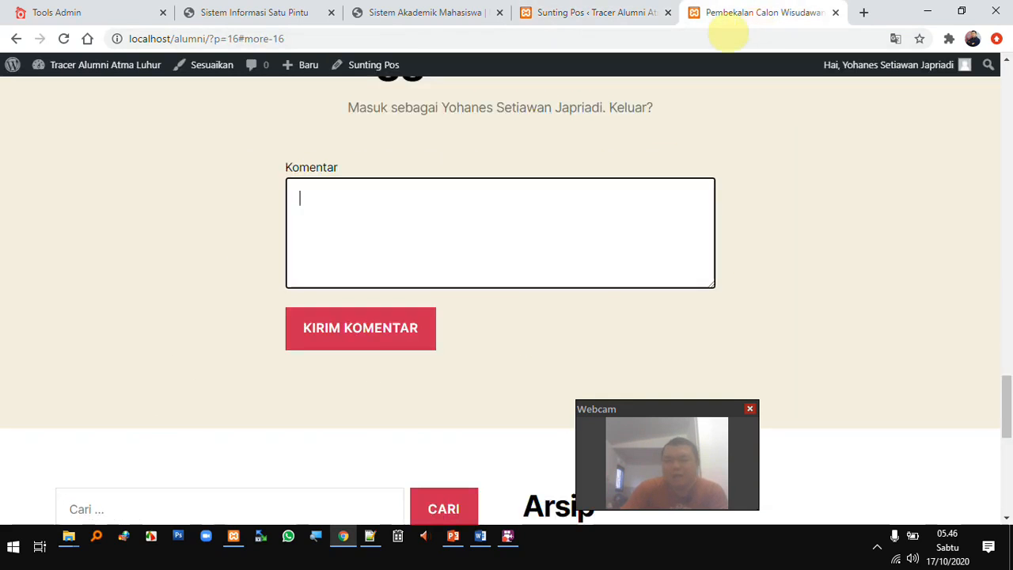
pyautogui.click(465, 40)
pyautogui.press('Return')
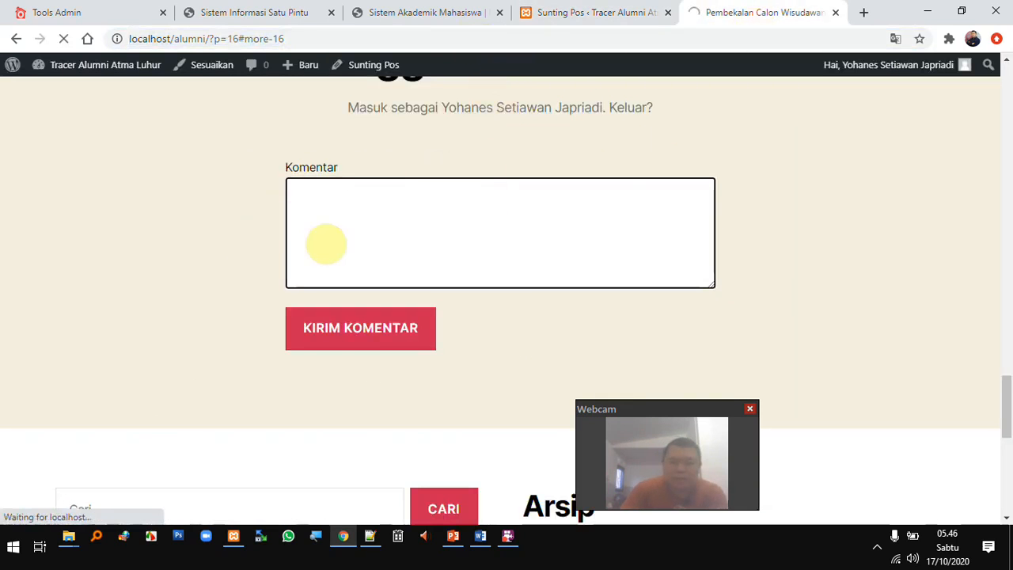
pyautogui.scroll(-10, 372, 246)
pyautogui.scroll(4, 407, 264)
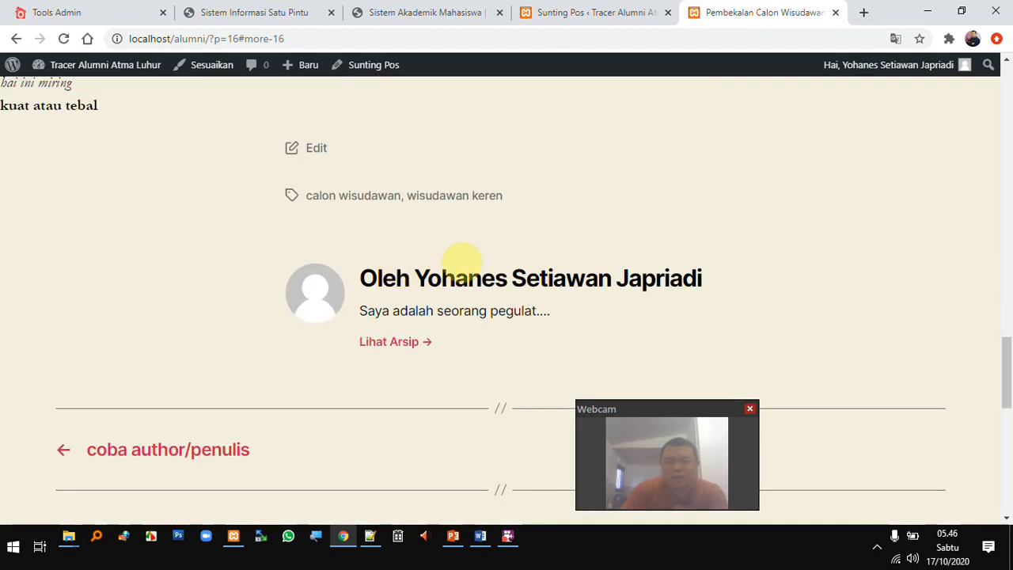
# Set the post's template to Template Lebar Penuh under Atribut Pos in the editor and update the post
pyautogui.click(589, 11)
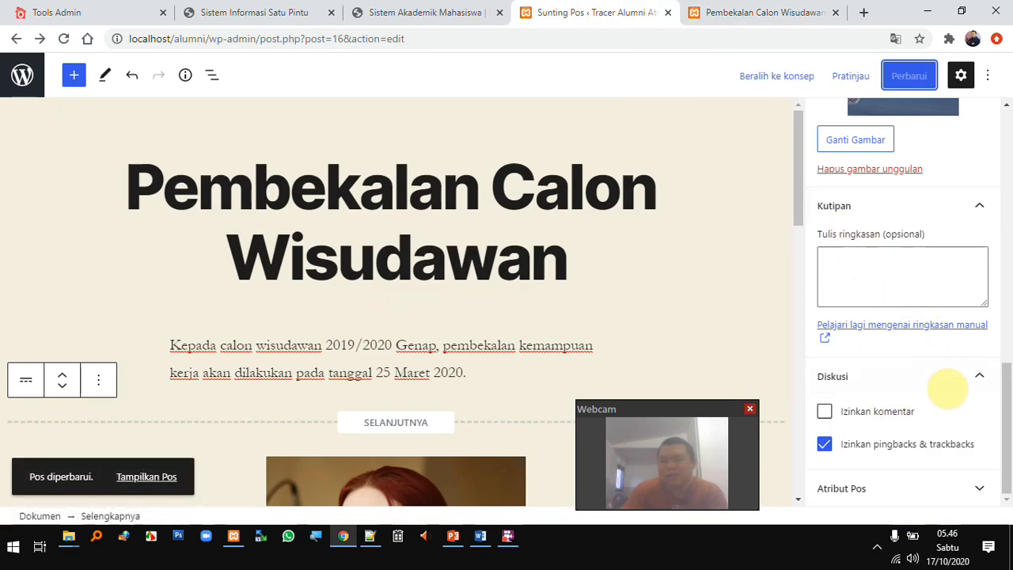
pyautogui.click(980, 489)
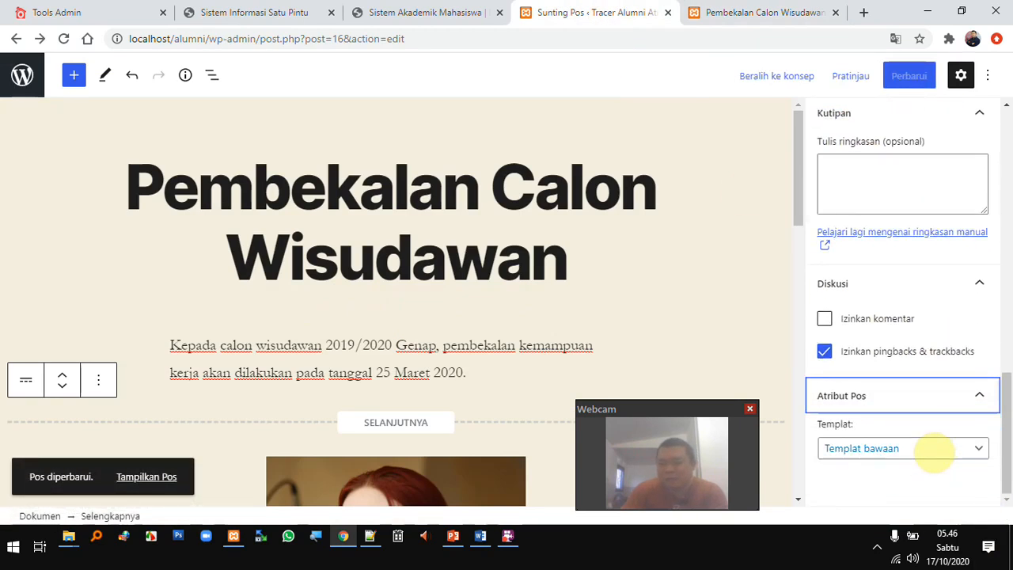
pyautogui.click(981, 449)
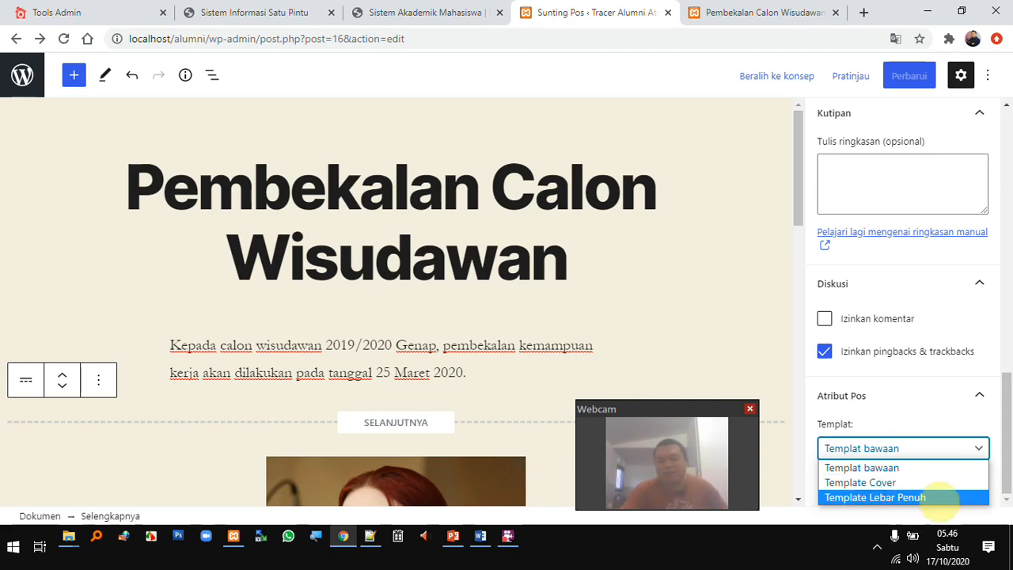
pyautogui.click(935, 497)
pyautogui.click(922, 78)
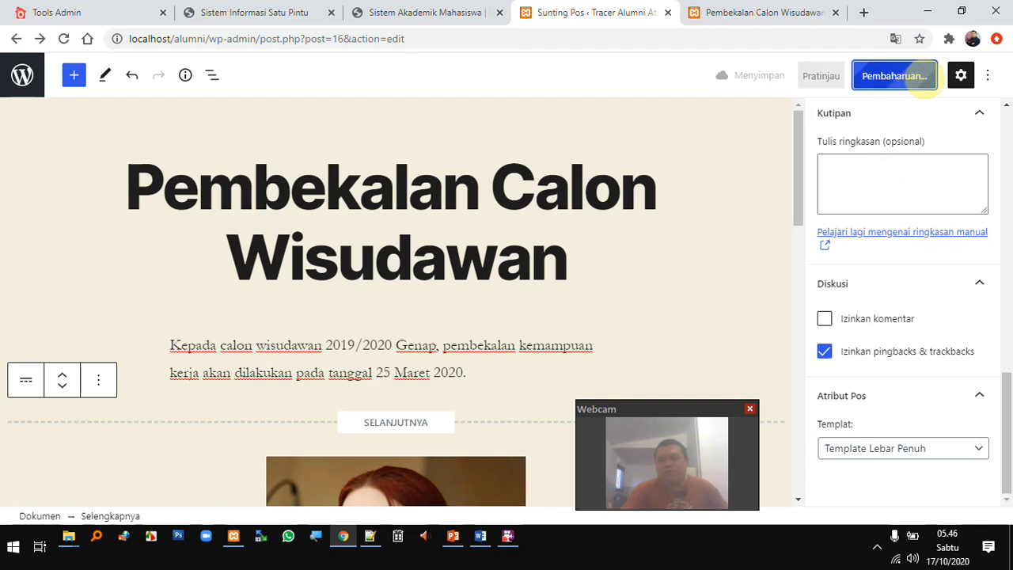
pyautogui.scroll(10, 912, 291)
pyautogui.scroll(-3, 925, 277)
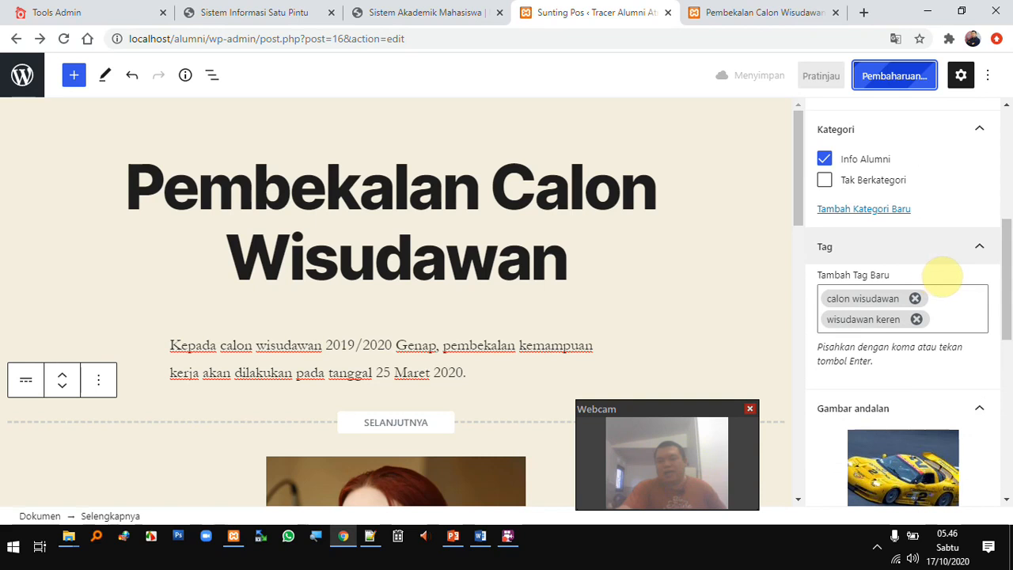
pyautogui.scroll(-5, 942, 277)
# Reload the published post and examine the width and layout of its title, text, image and video
pyautogui.click(756, 12)
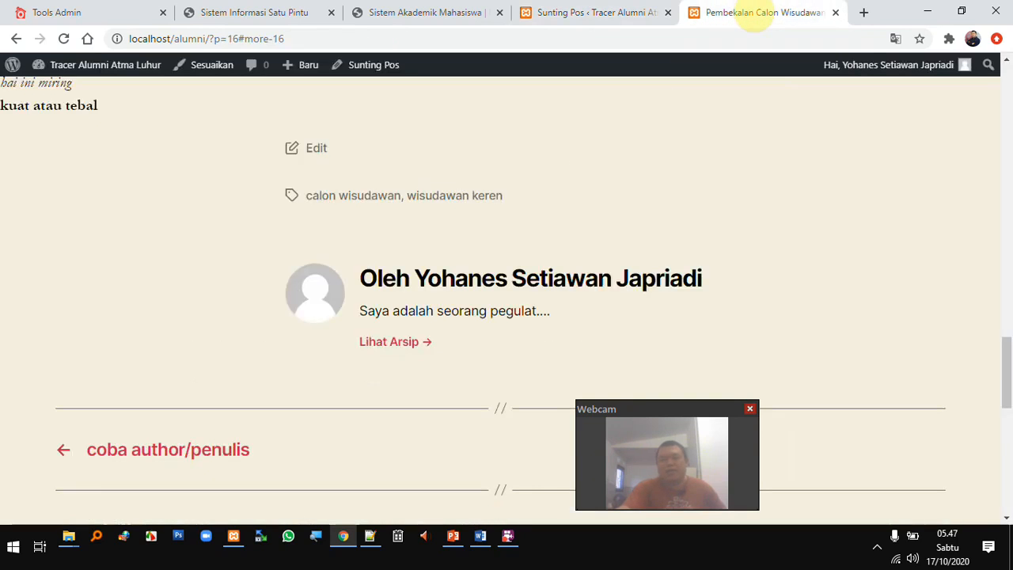
pyautogui.click(340, 37)
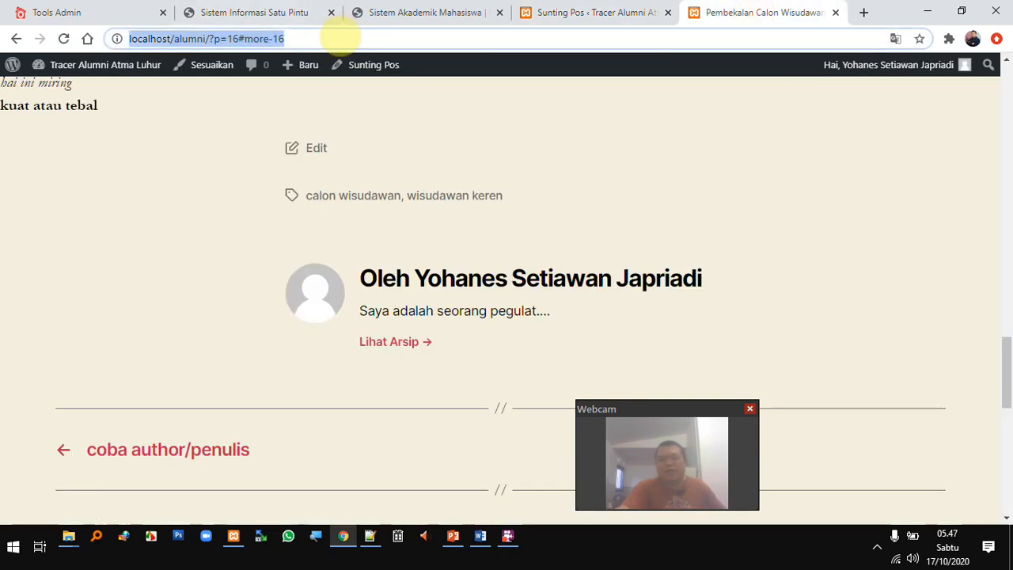
pyautogui.press('Return')
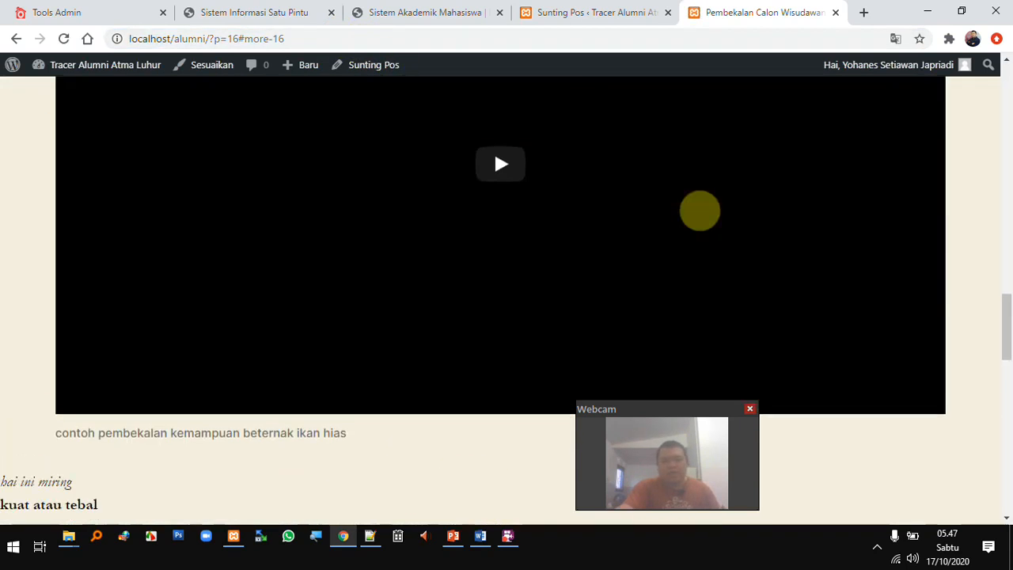
pyautogui.scroll(13, 700, 210)
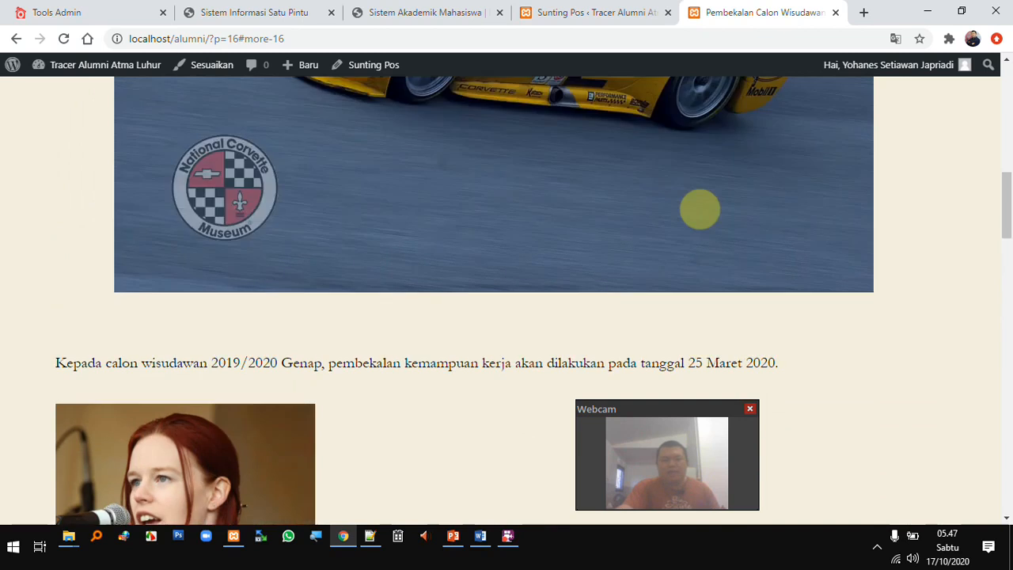
pyautogui.scroll(2, 708, 205)
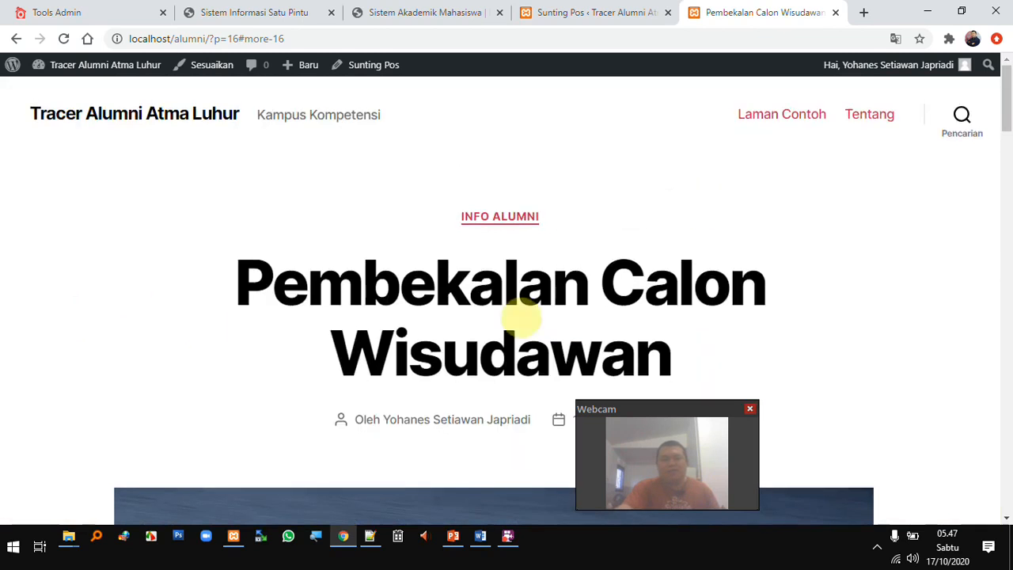
pyautogui.scroll(-8, 835, 285)
pyautogui.scroll(-5, 836, 290)
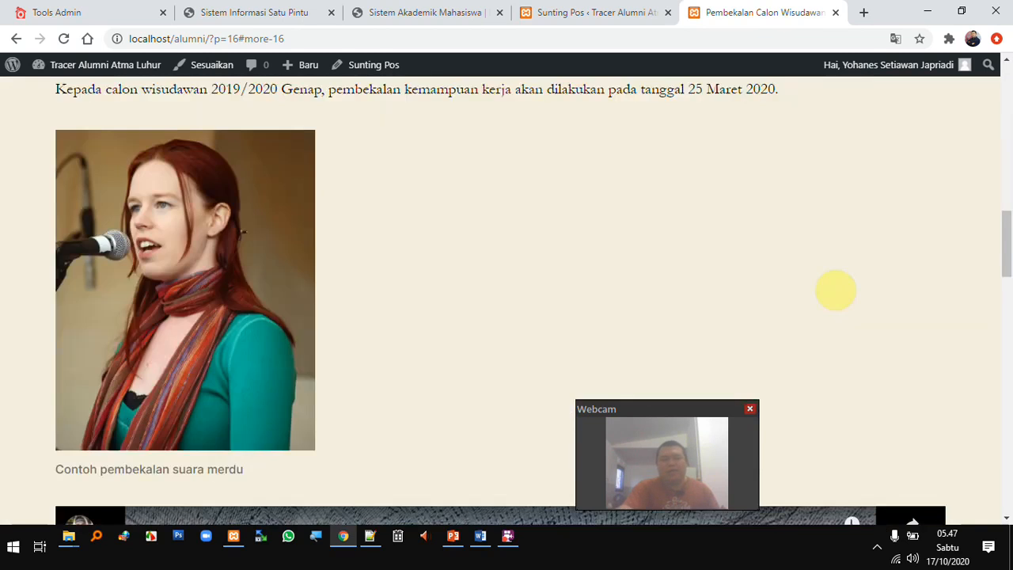
# Compare the editor's Dokumen and Blok settings for the Selengkapnya block, the post title and the opening paragraph
pyautogui.click(589, 13)
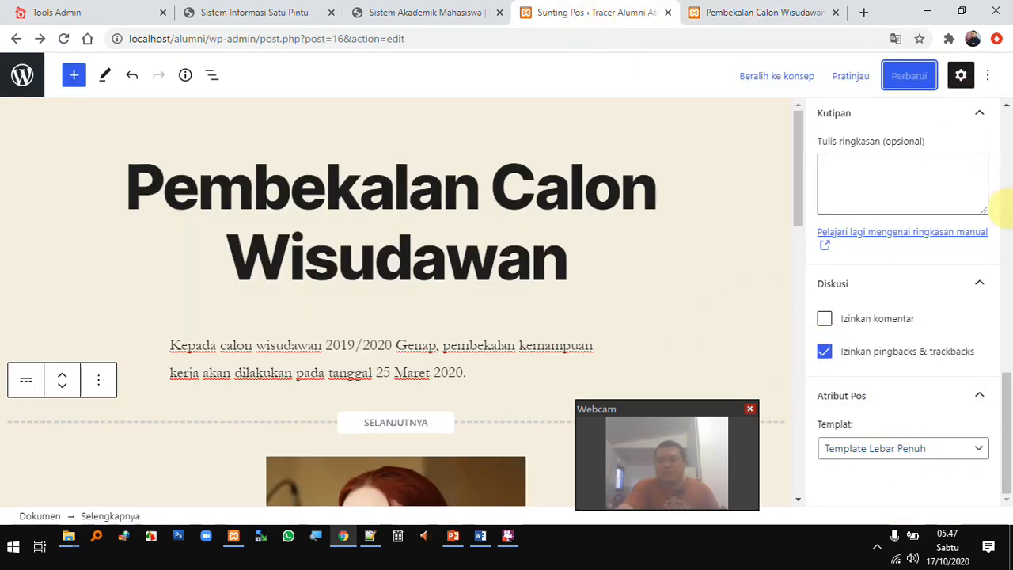
pyautogui.moveTo(1004, 396); pyautogui.dragTo(1007, 119)
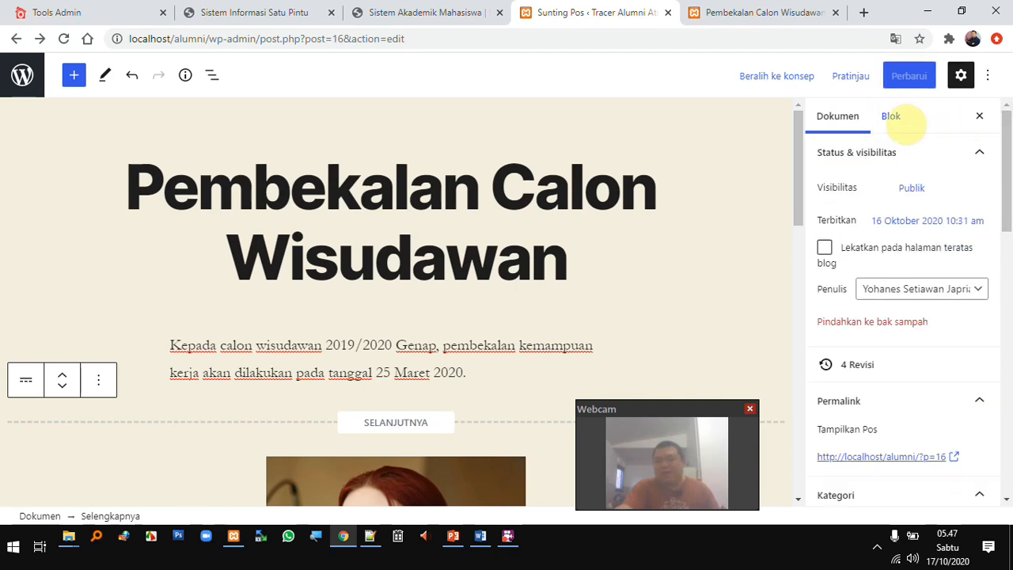
pyautogui.click(901, 120)
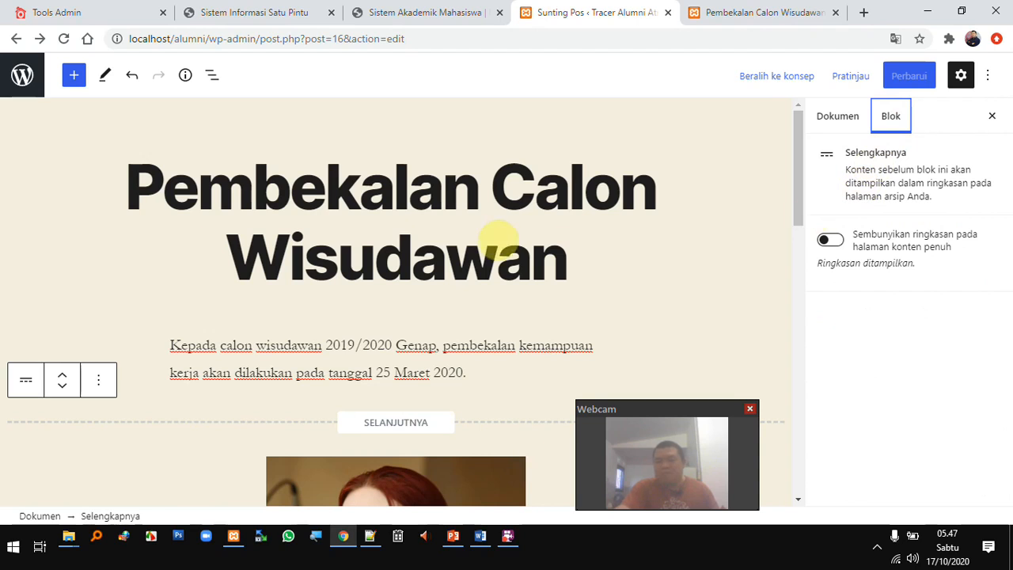
pyautogui.click(497, 234)
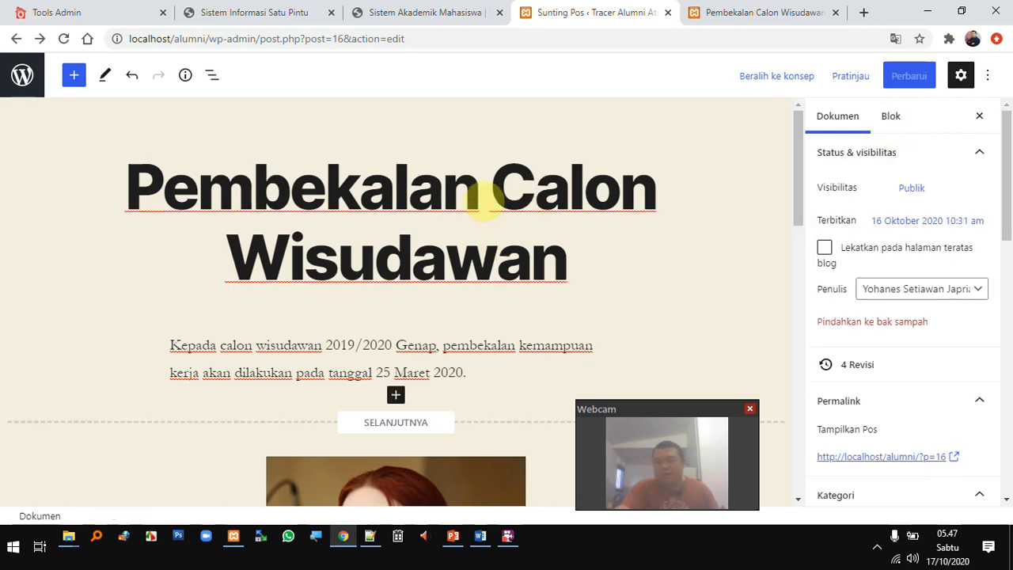
pyautogui.click(892, 117)
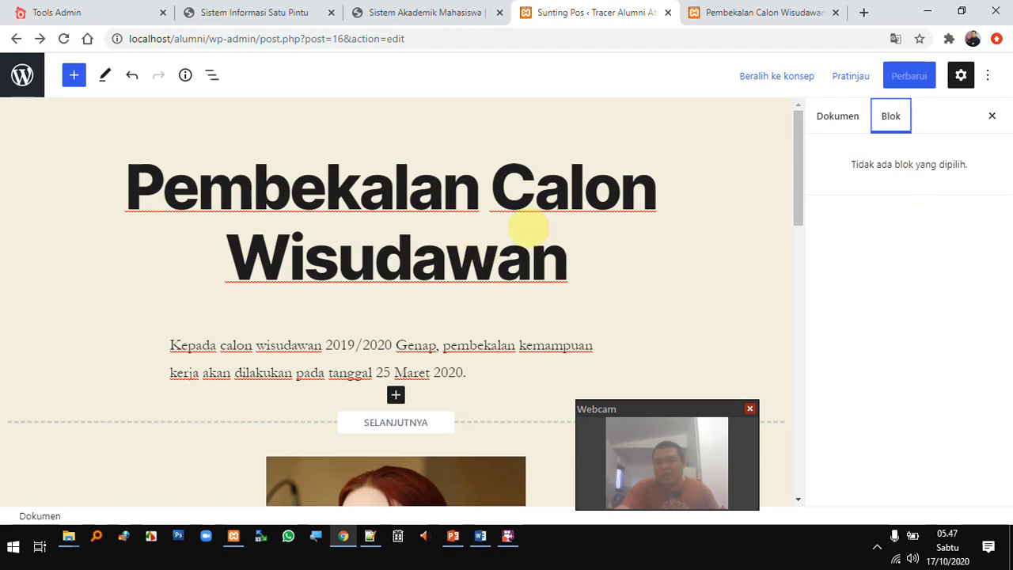
pyautogui.click(453, 345)
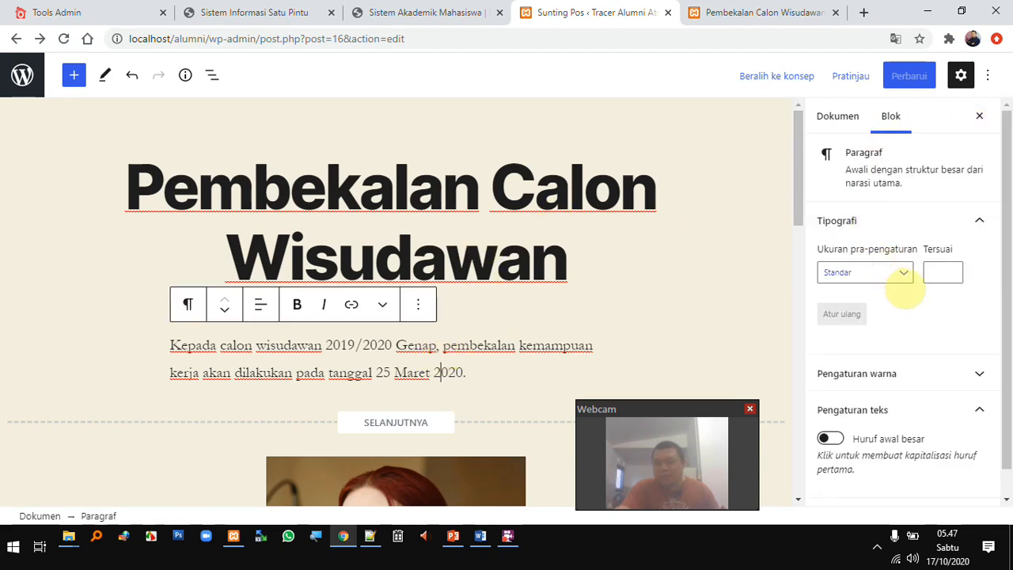
# Try the Kecil preset font size on the opening paragraph and return it to Standar
pyautogui.click(905, 279)
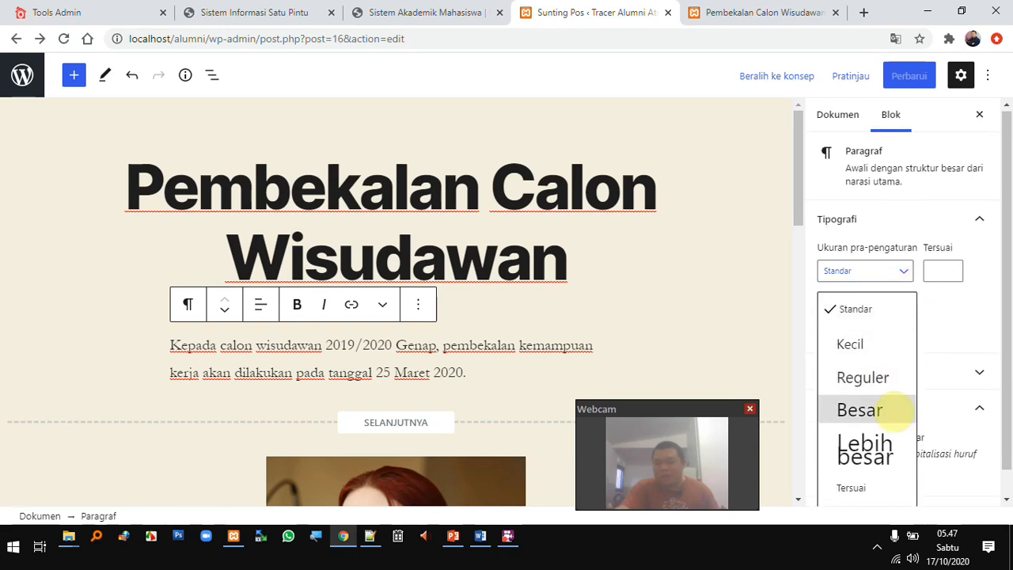
pyautogui.scroll(1, 894, 344)
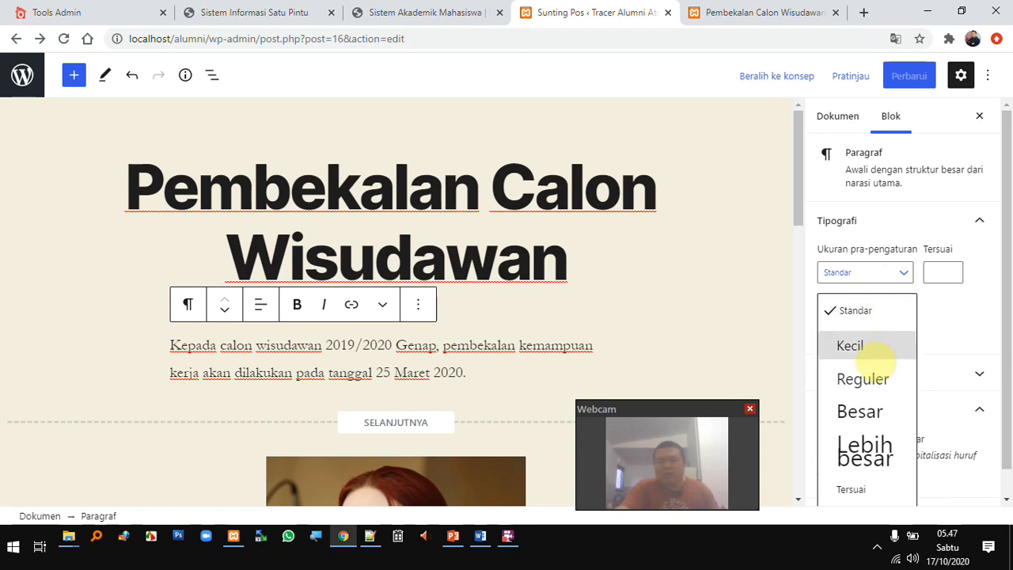
pyautogui.click(869, 349)
pyautogui.click(903, 274)
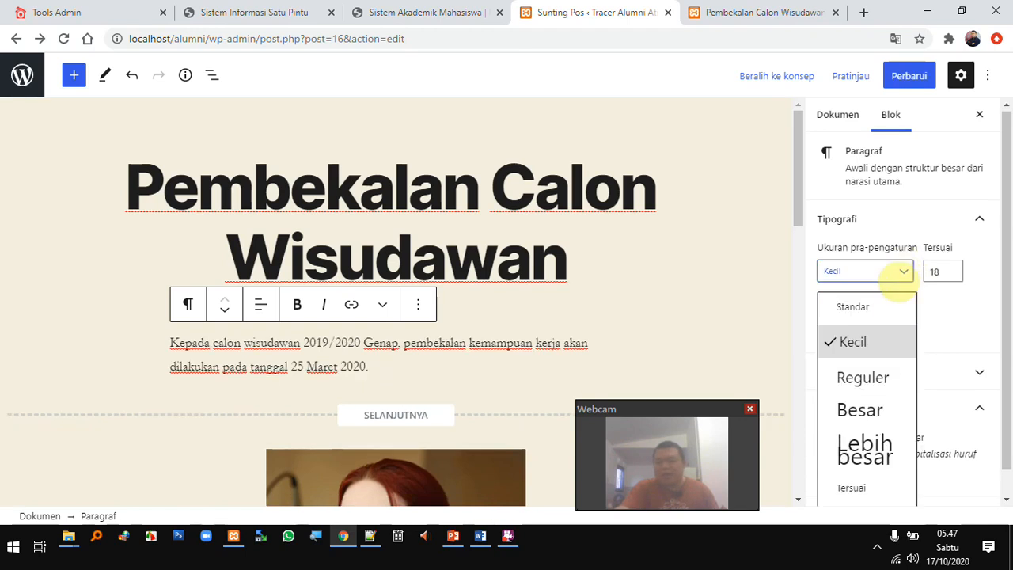
pyautogui.click(897, 315)
# Set the opening paragraph's text colour to the grey swatch and its background to the light cream swatch
pyautogui.scroll(-1, 922, 297)
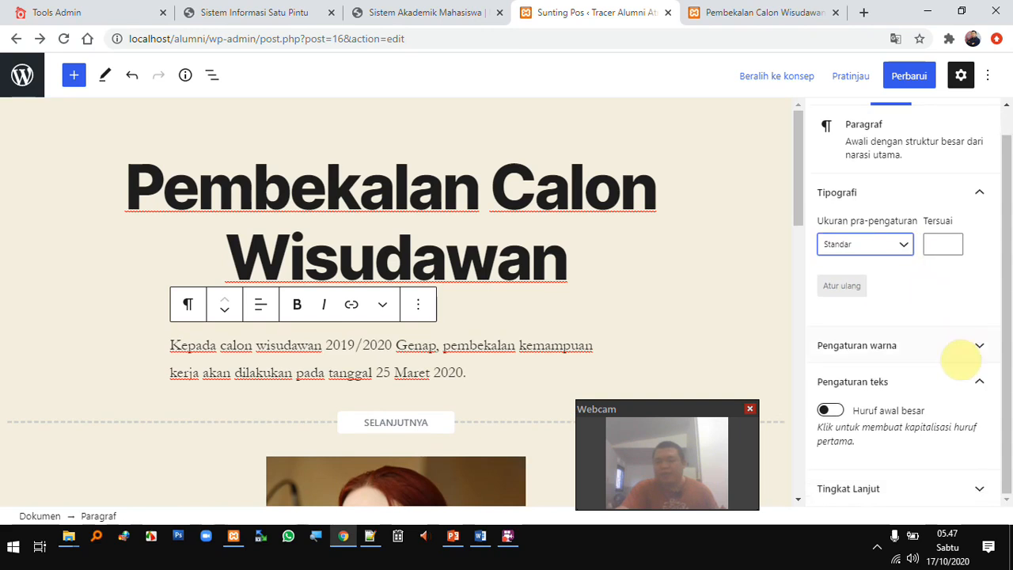
pyautogui.click(968, 346)
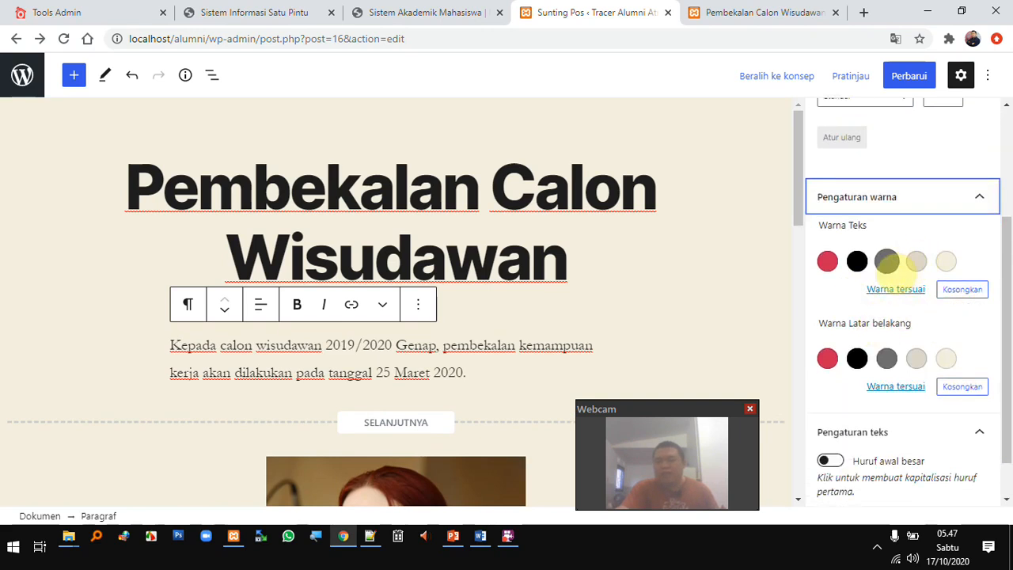
pyautogui.click(887, 261)
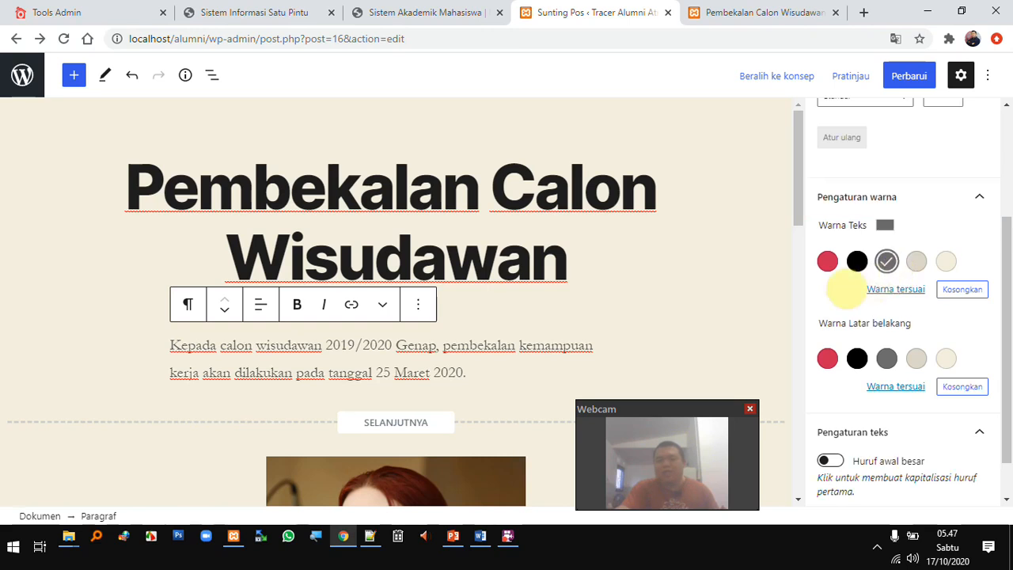
pyautogui.scroll(-1, 870, 285)
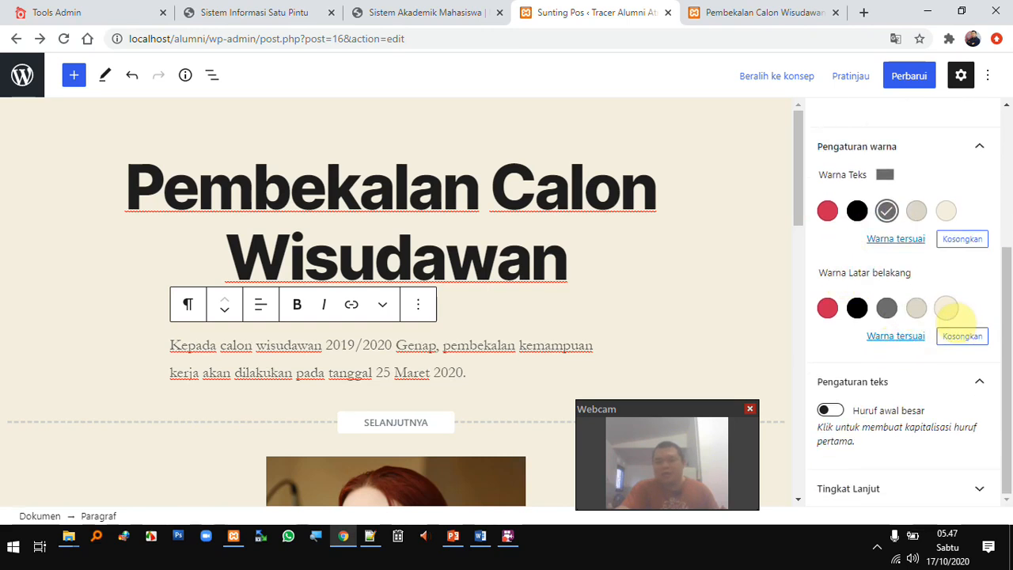
pyautogui.click(946, 308)
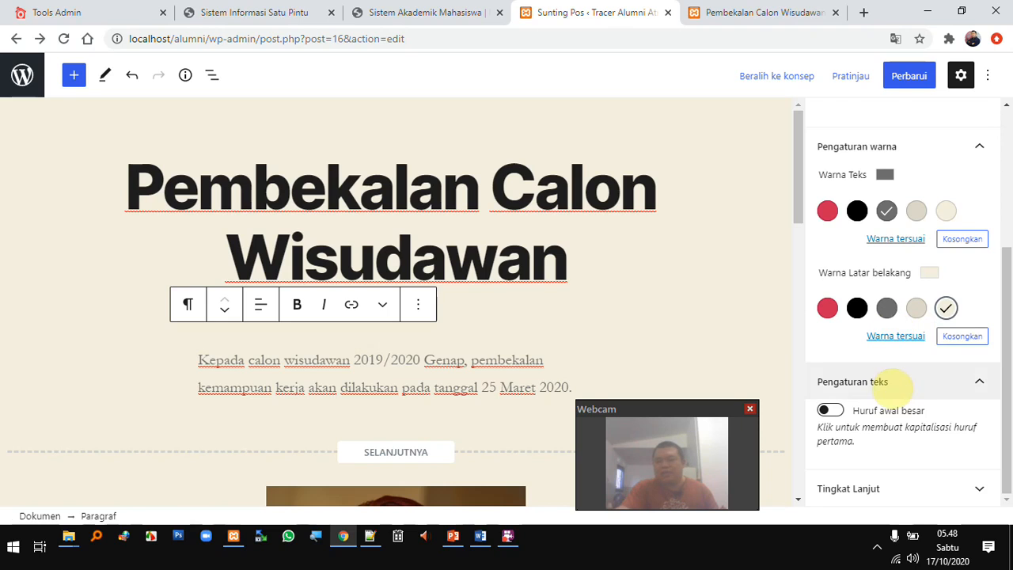
# Enable Huruf awal besar for the opening paragraph and expand its Tingkat Lanjut settings
pyautogui.click(835, 411)
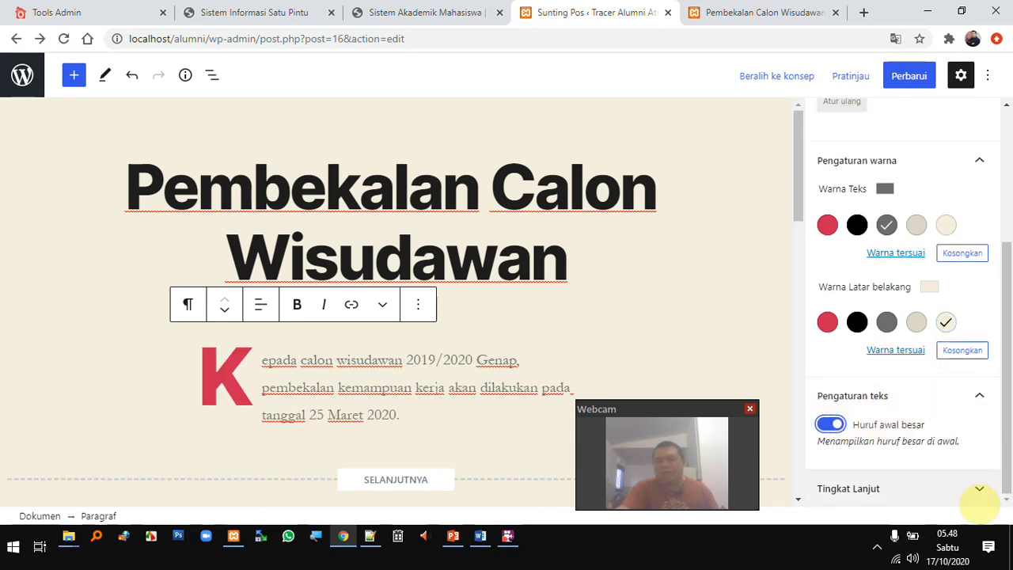
pyautogui.click(970, 479)
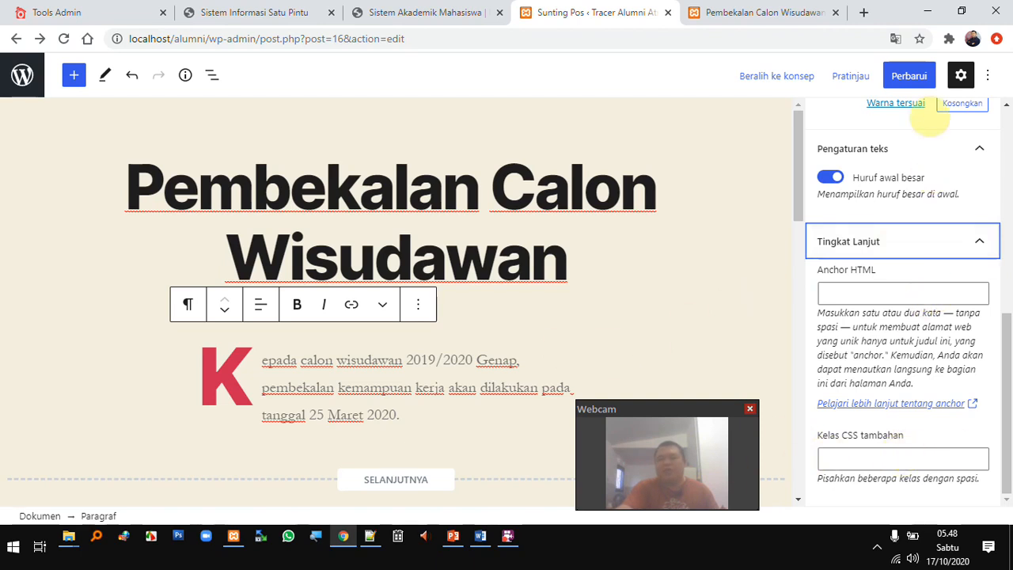
# Update the post and reload its published page to check the opening paragraph's styling
pyautogui.click(920, 79)
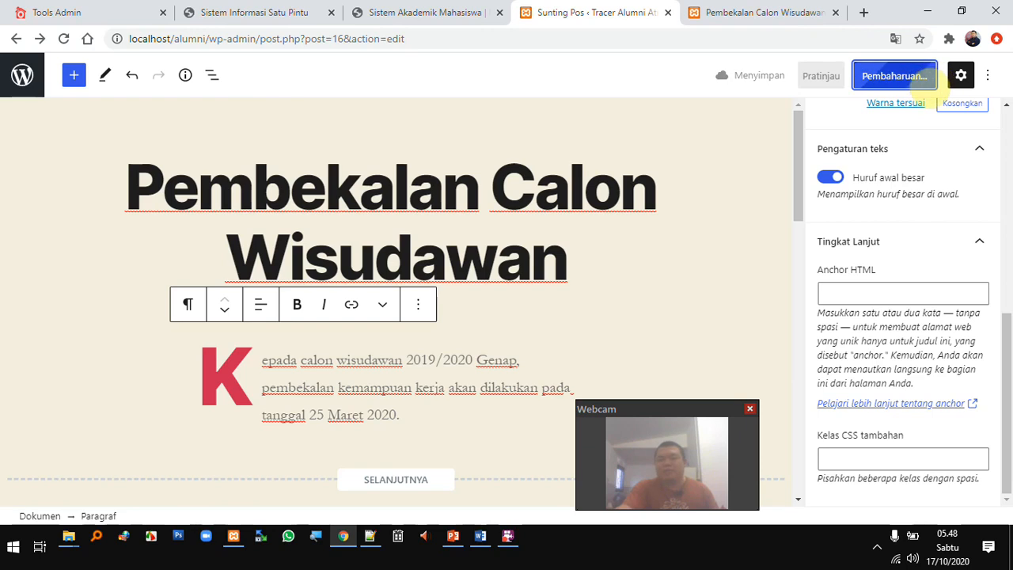
pyautogui.click(760, 12)
pyautogui.click(434, 38)
pyautogui.press('Return')
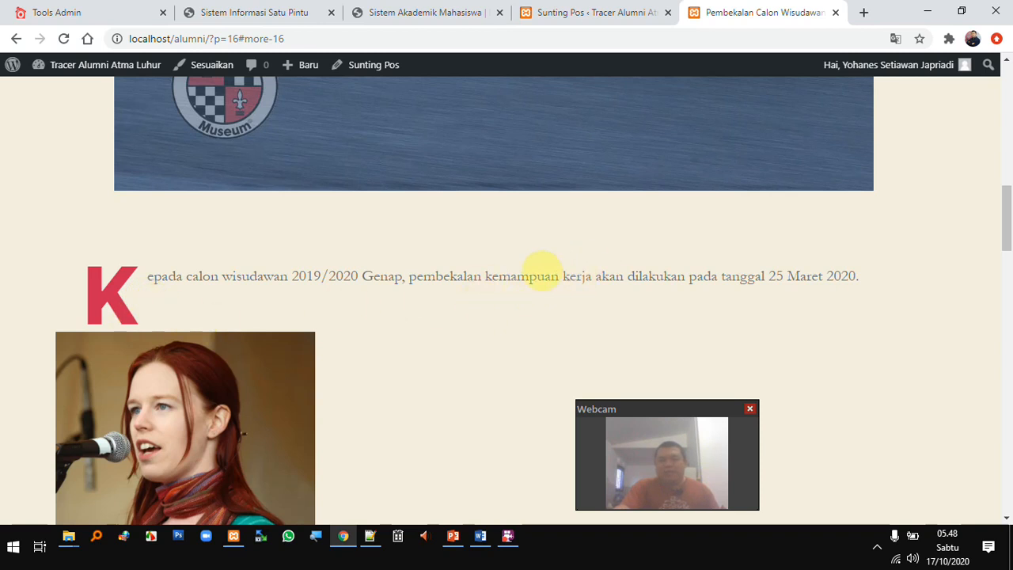
# Apply the Sudut Lengkung style to the singer image block in the post editor
pyautogui.click(572, 11)
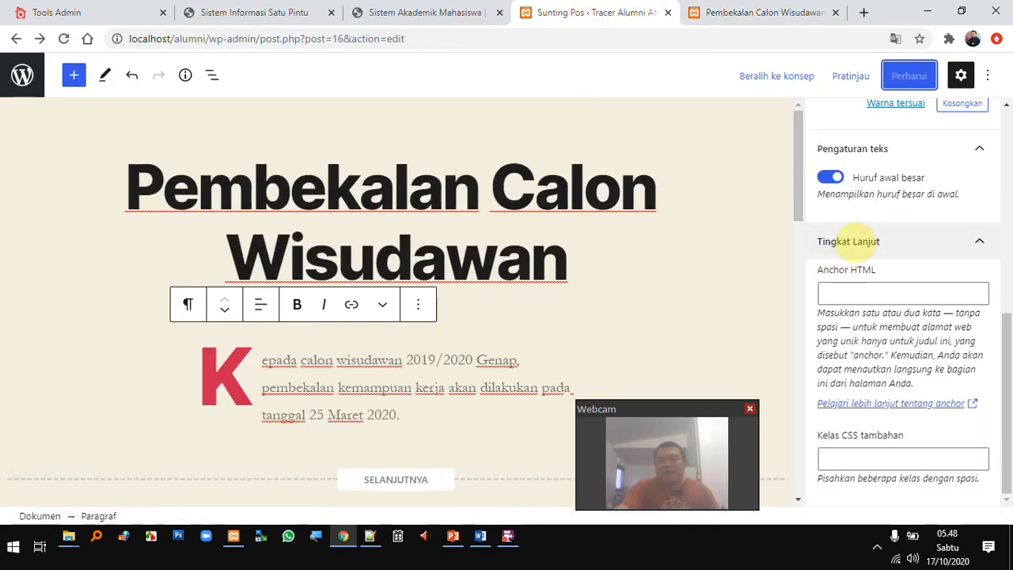
pyautogui.scroll(-2, 404, 335)
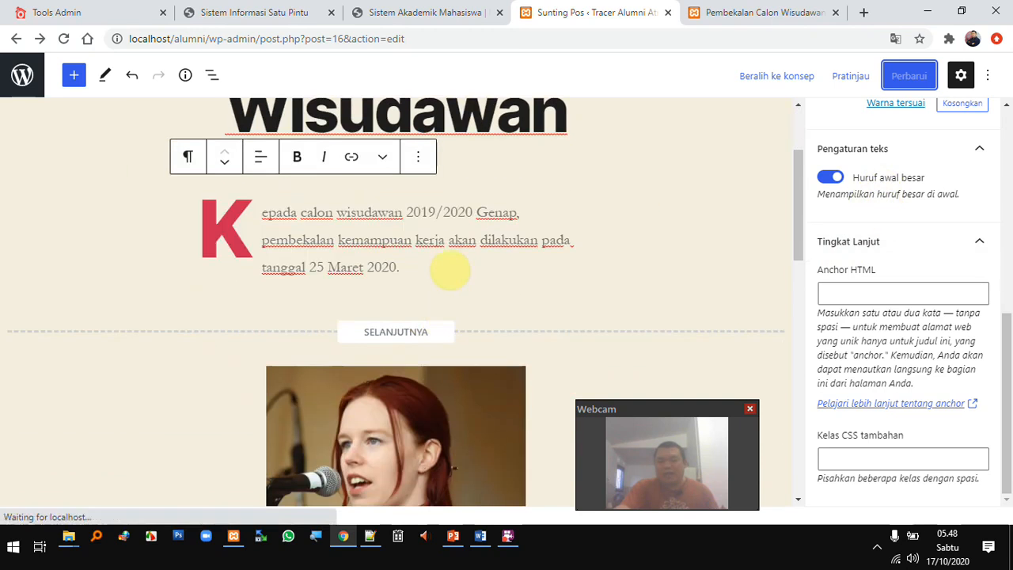
pyautogui.click(437, 247)
pyautogui.scroll(6, 883, 202)
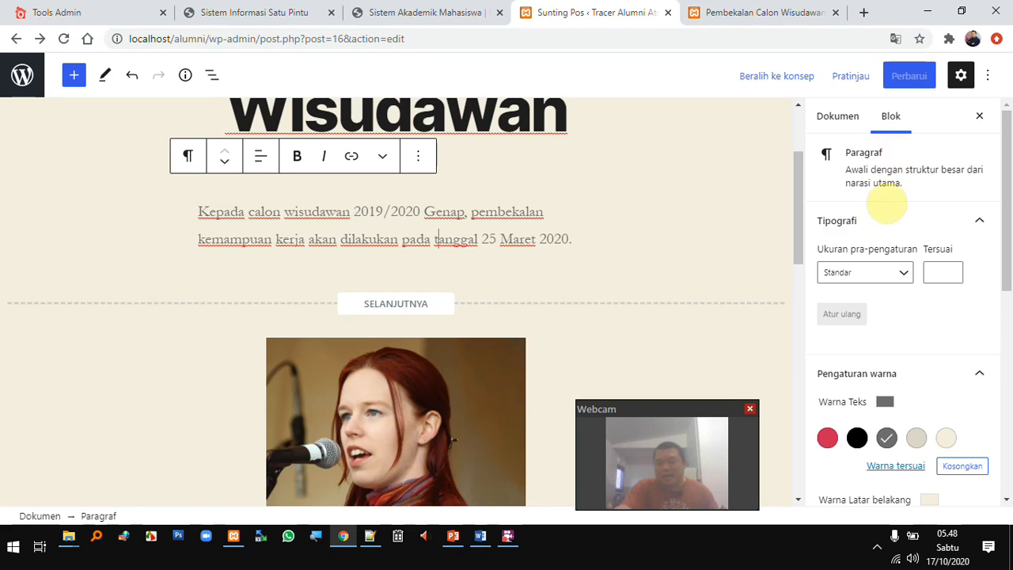
pyautogui.scroll(-3, 467, 311)
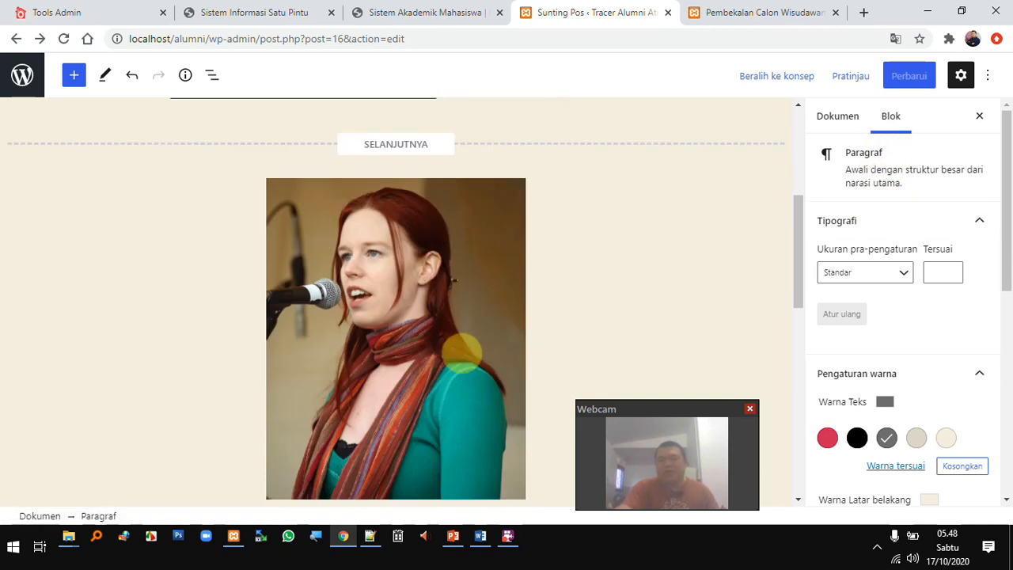
pyautogui.click(503, 222)
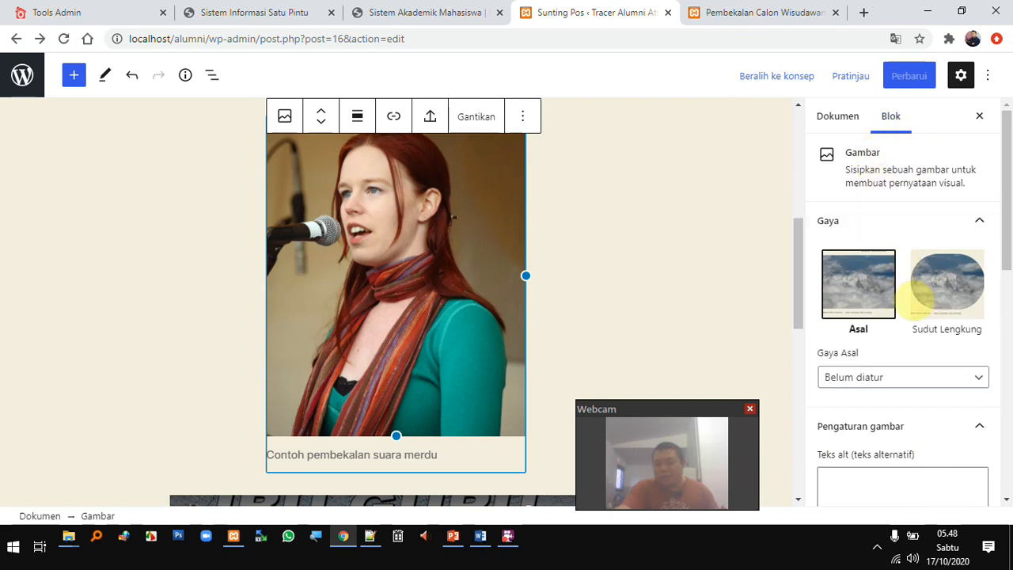
pyautogui.click(949, 288)
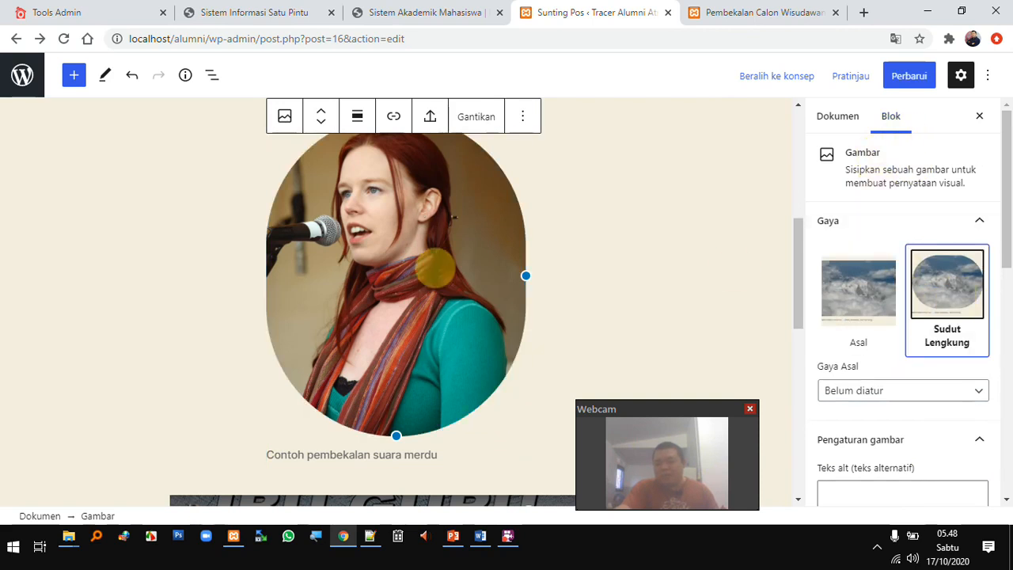
# Examine the image block's alt text, dimension and Tingkat Lanjut settings, plus the settings of the YouTube and HTML Khusus blocks
pyautogui.scroll(-1, 860, 340)
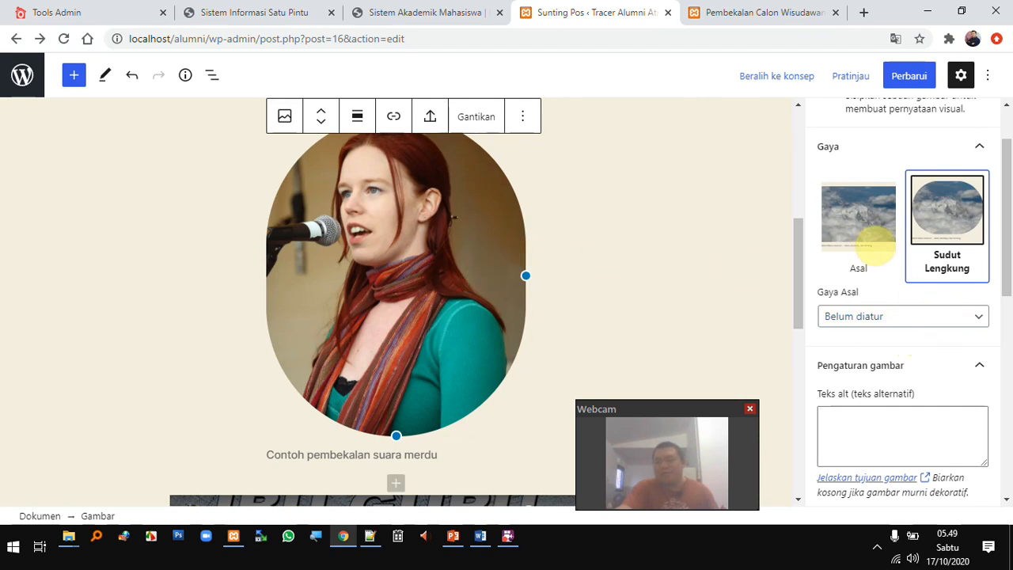
pyautogui.scroll(-3, 880, 338)
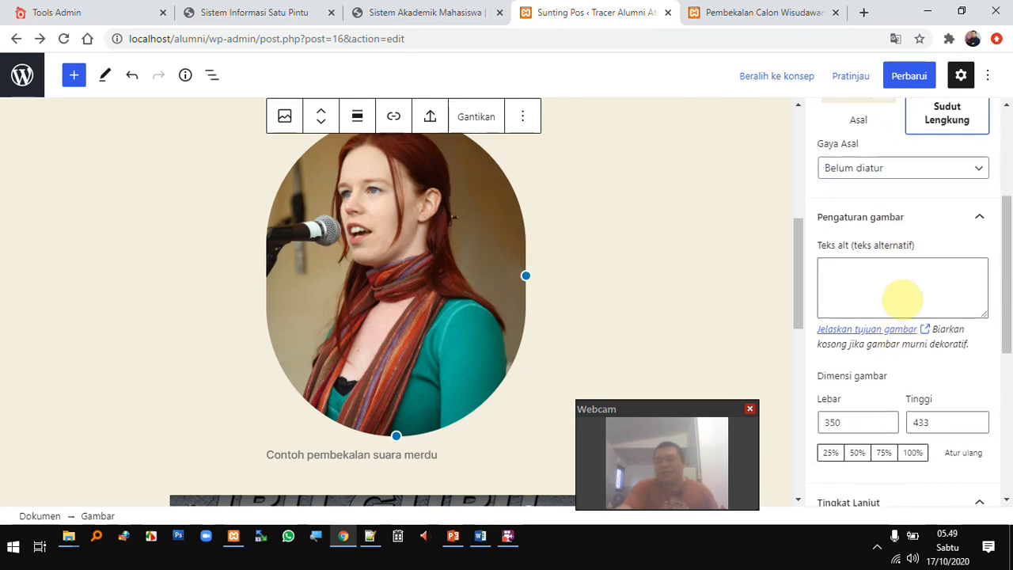
pyautogui.scroll(-1, 880, 317)
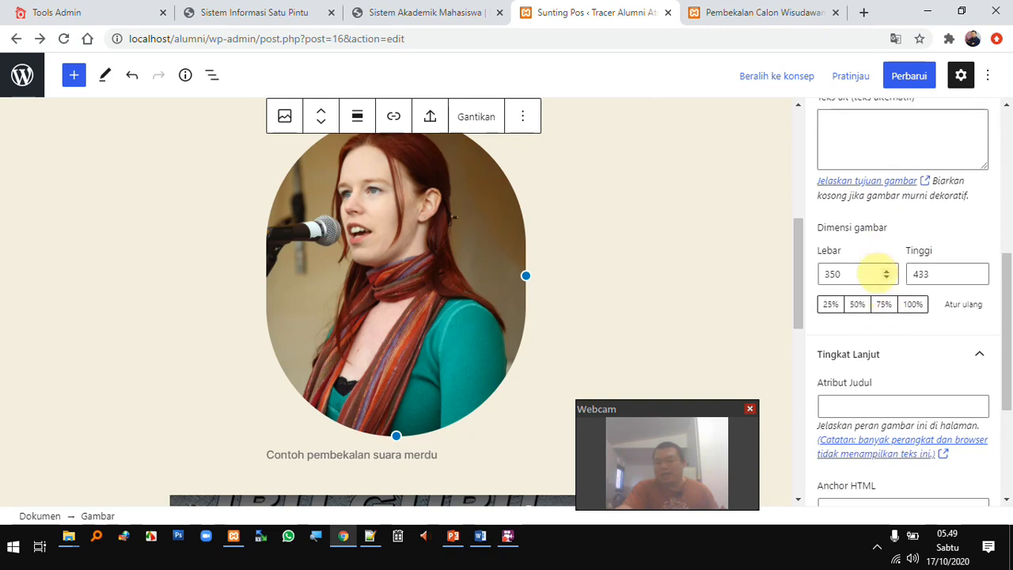
pyautogui.scroll(-2, 926, 332)
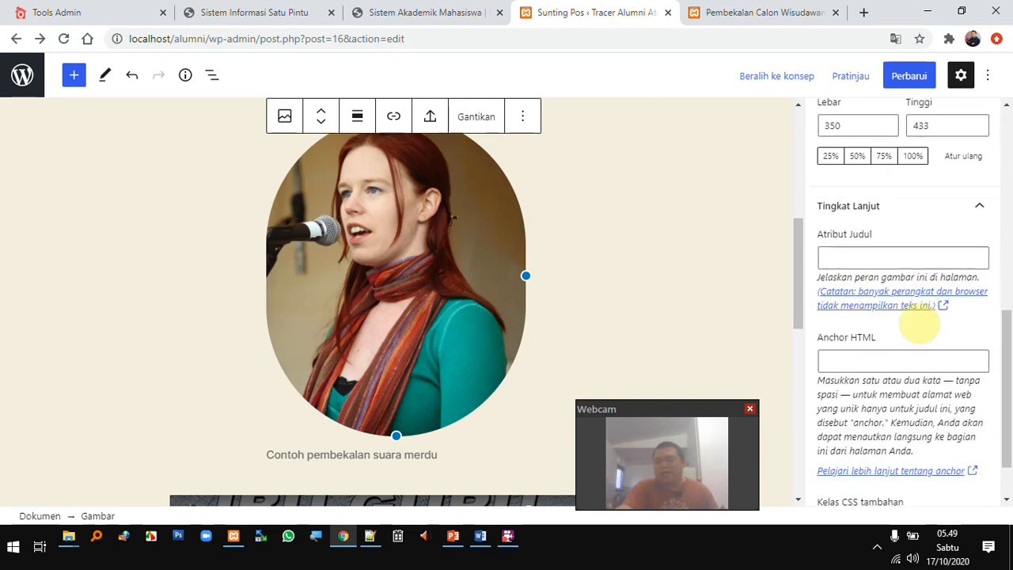
pyautogui.scroll(-1, 925, 319)
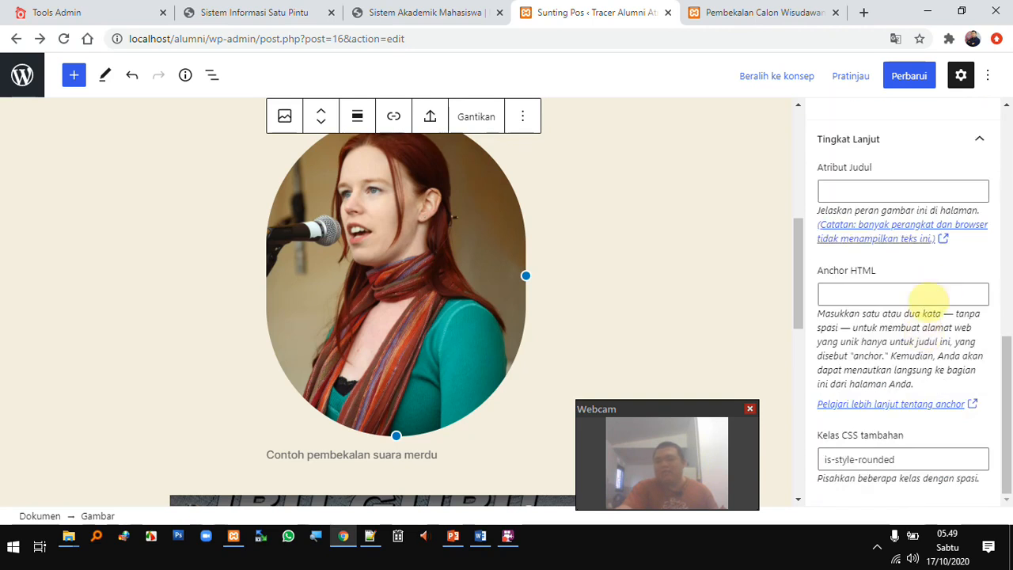
pyautogui.scroll(-3, 475, 372)
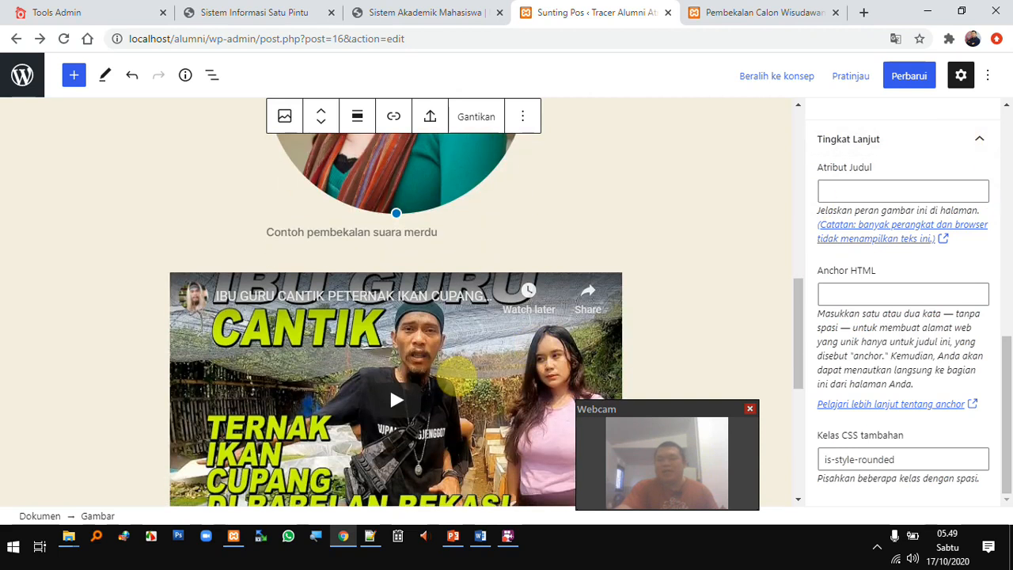
pyautogui.click(453, 369)
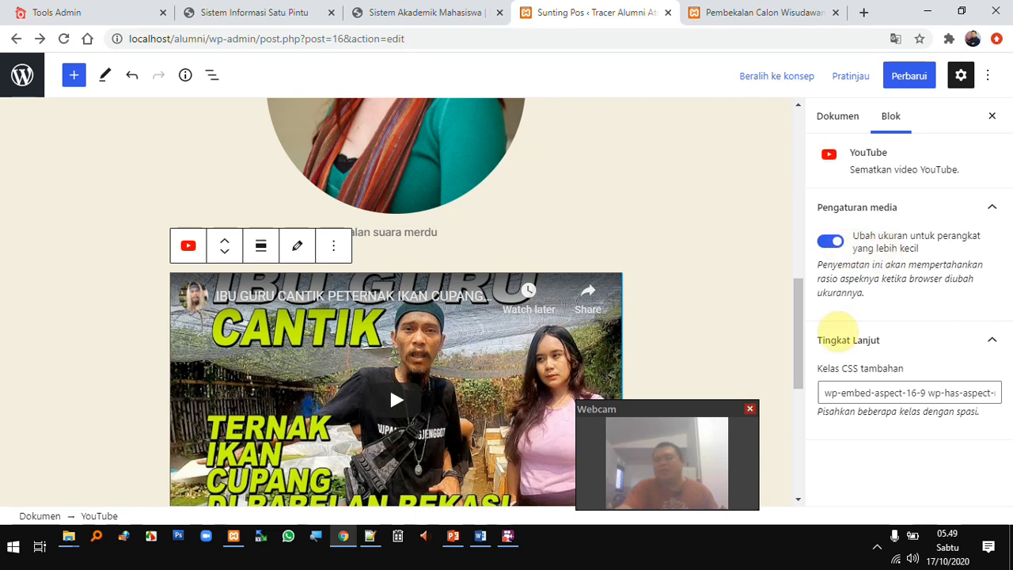
pyautogui.scroll(-4, 403, 386)
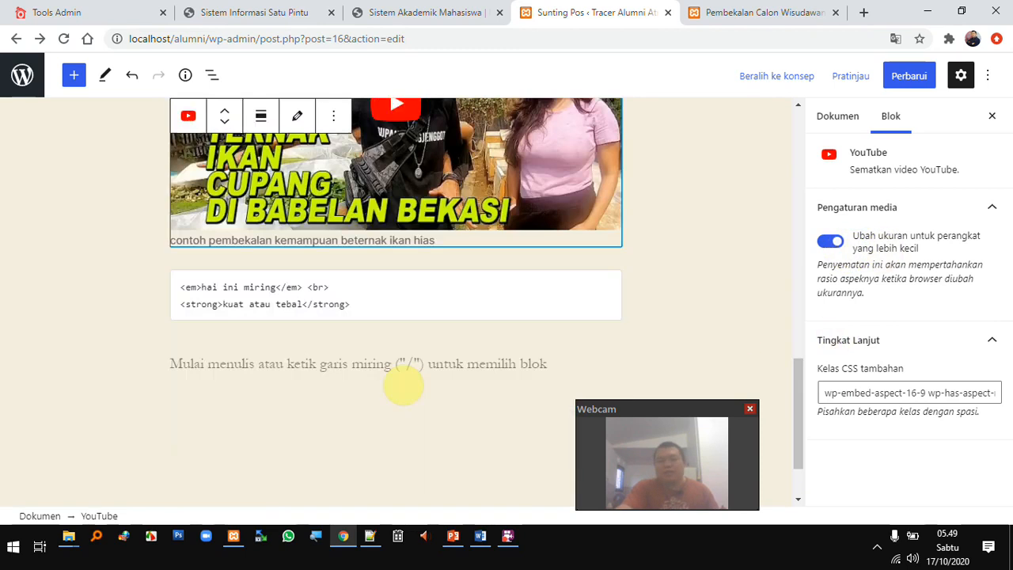
pyautogui.click(325, 304)
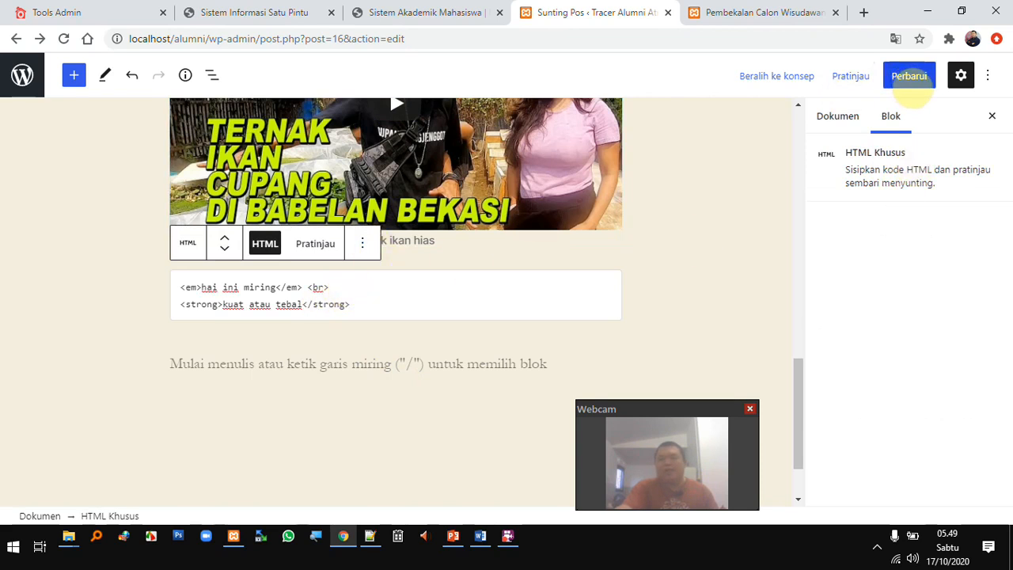
# Update the post and reload its published page to check the singer image's shape
pyautogui.click(914, 83)
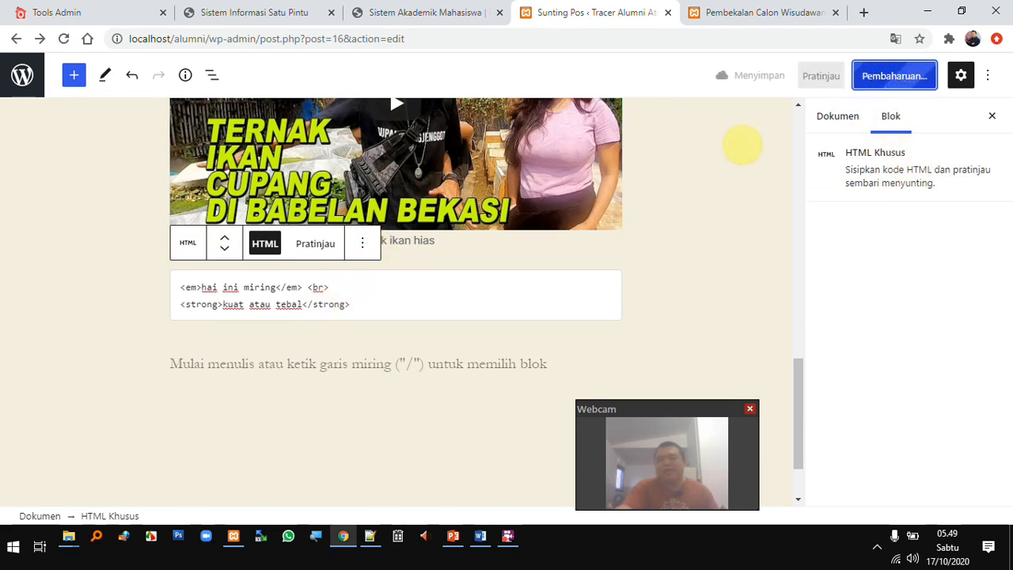
pyautogui.click(701, 12)
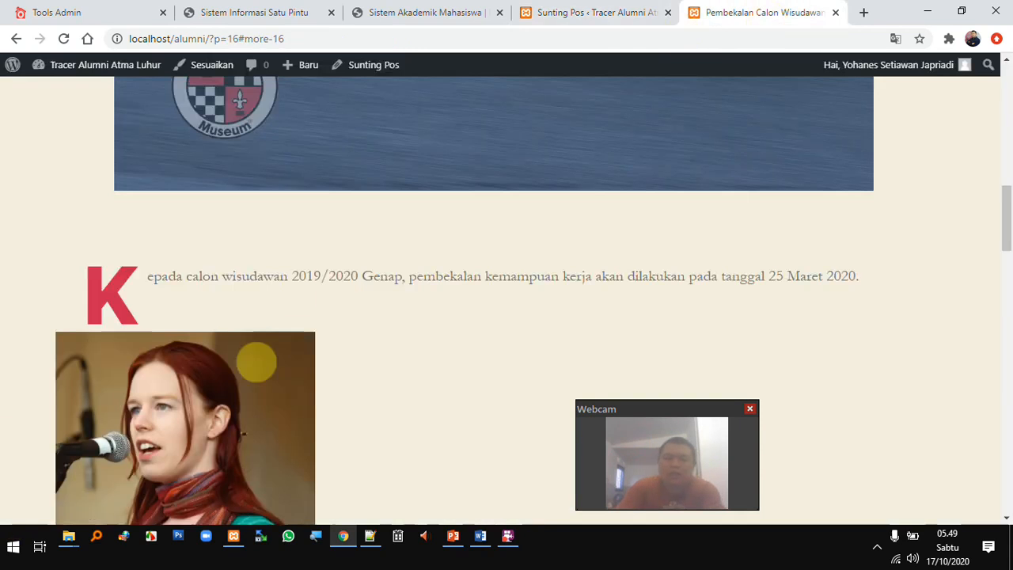
pyautogui.scroll(-2, 264, 388)
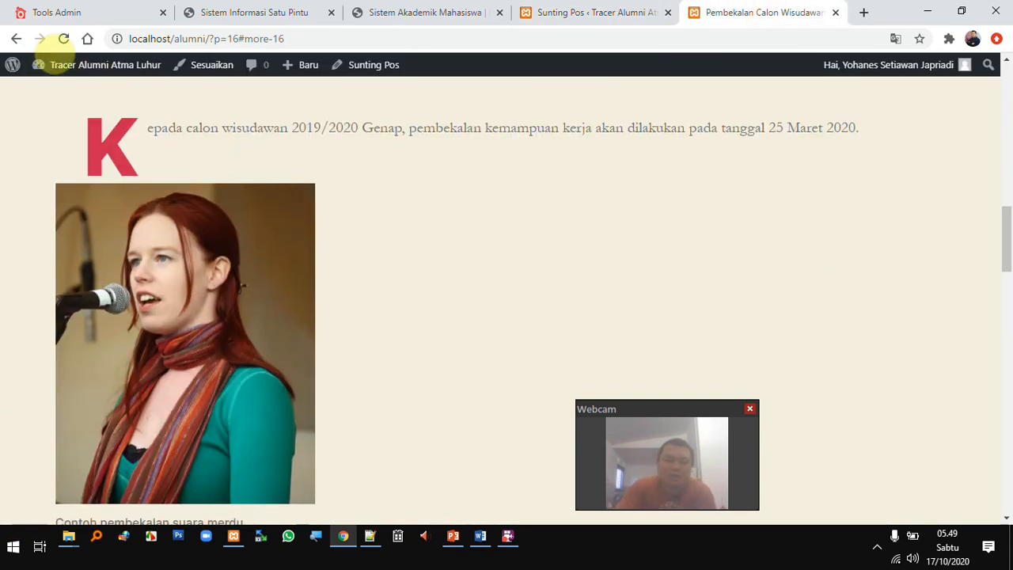
pyautogui.click(64, 38)
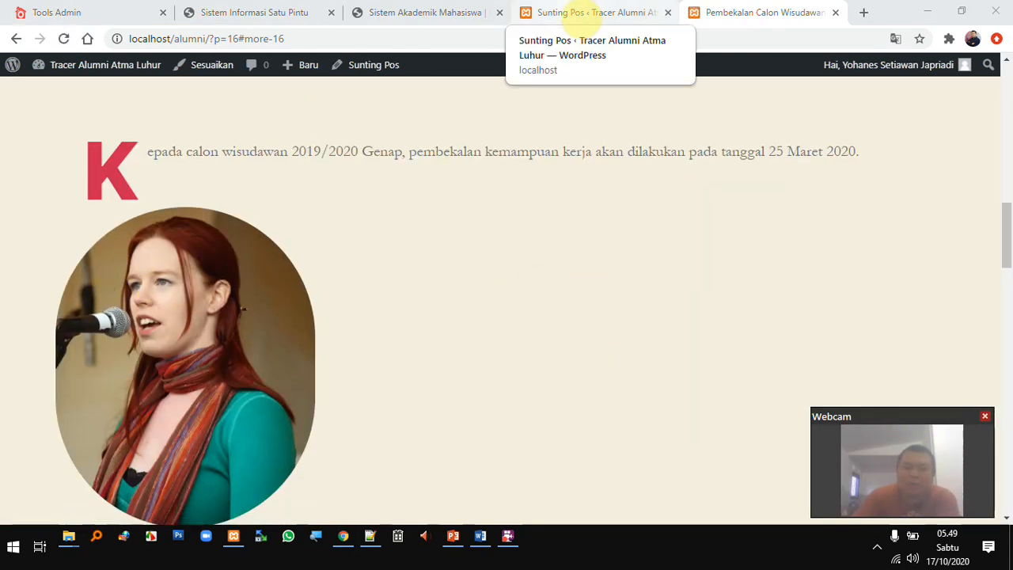
# Return to the Pos list, move the "coba author/penulis" post to Tong Sampah and show the trashed posts
pyautogui.click(584, 13)
pyautogui.click(36, 87)
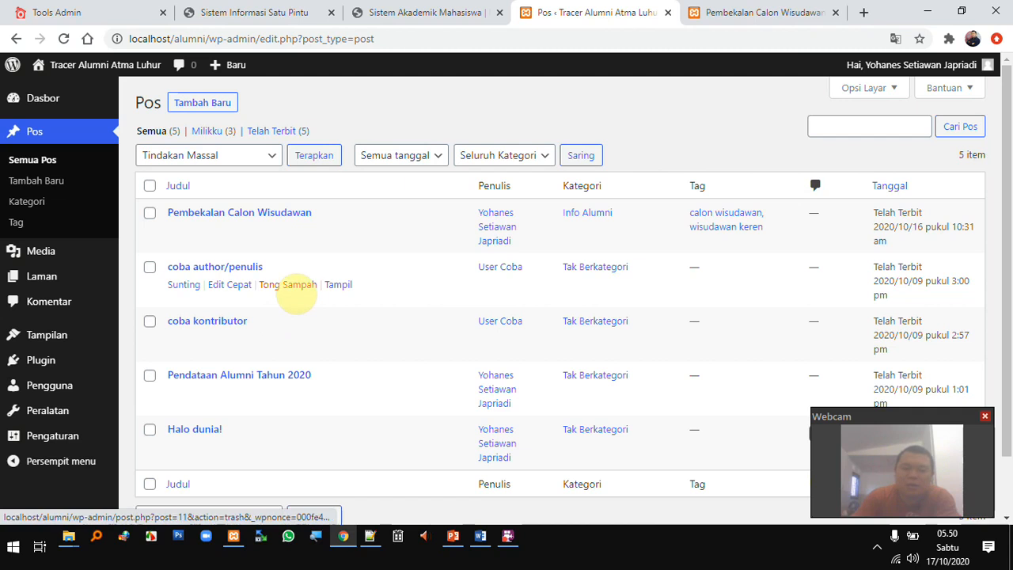
pyautogui.click(298, 285)
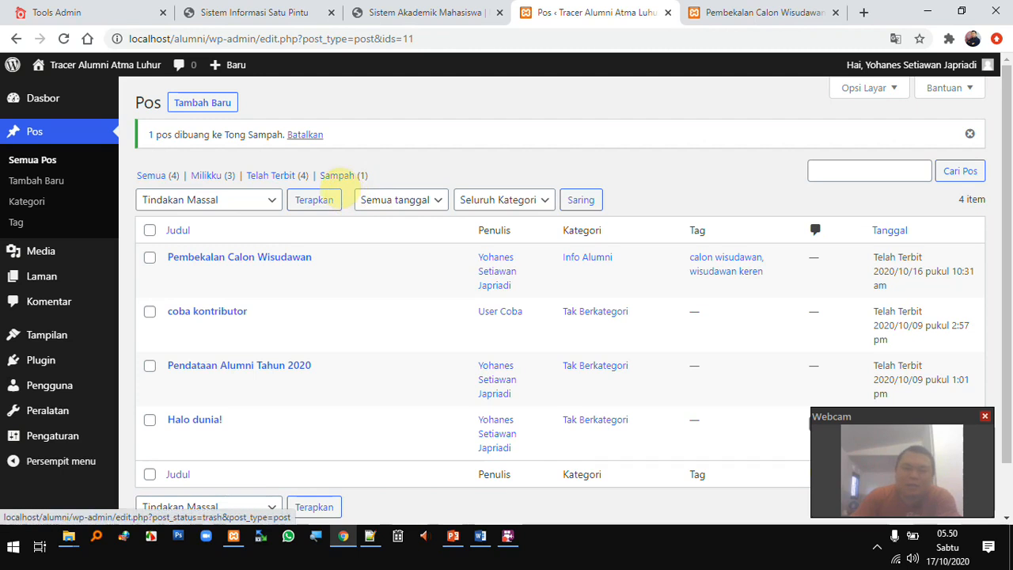
pyautogui.click(344, 175)
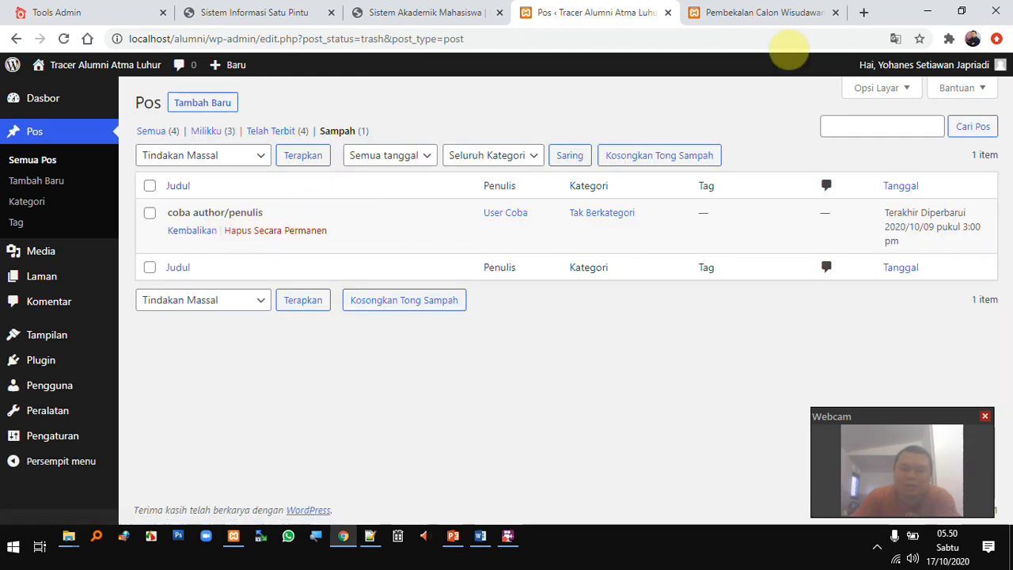
# Check the site's home page for whether the trashed post is still listed
pyautogui.click(712, 12)
pyautogui.scroll(-5, 405, 208)
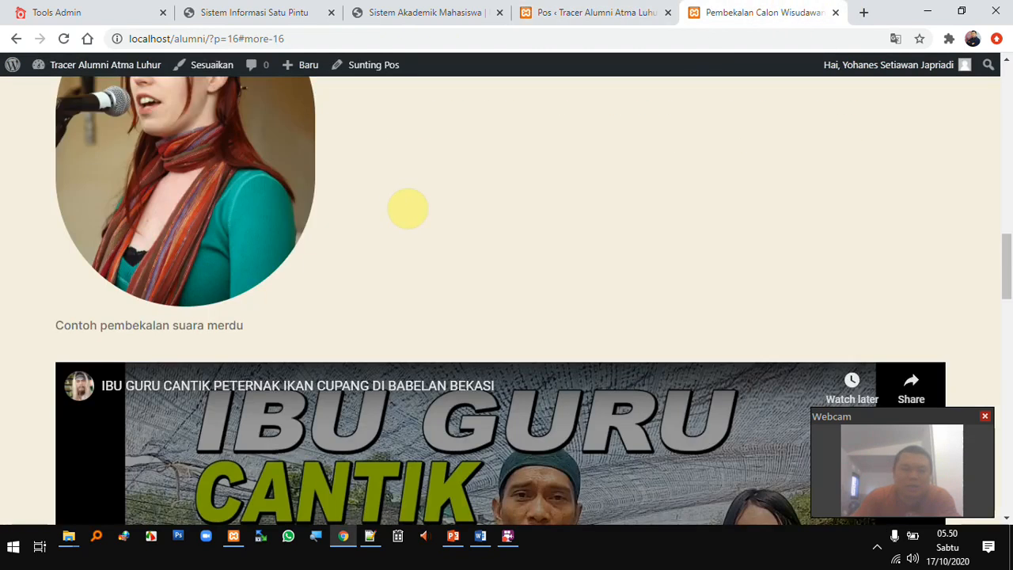
pyautogui.scroll(6, 104, 120)
pyautogui.scroll(10, 103, 120)
pyautogui.click(194, 115)
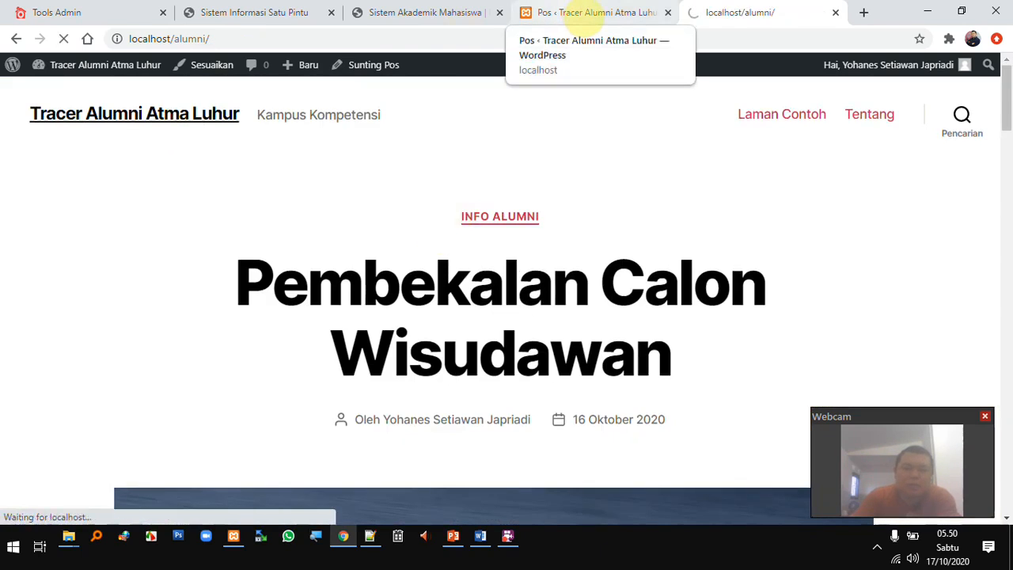
pyautogui.scroll(-4, 532, 301)
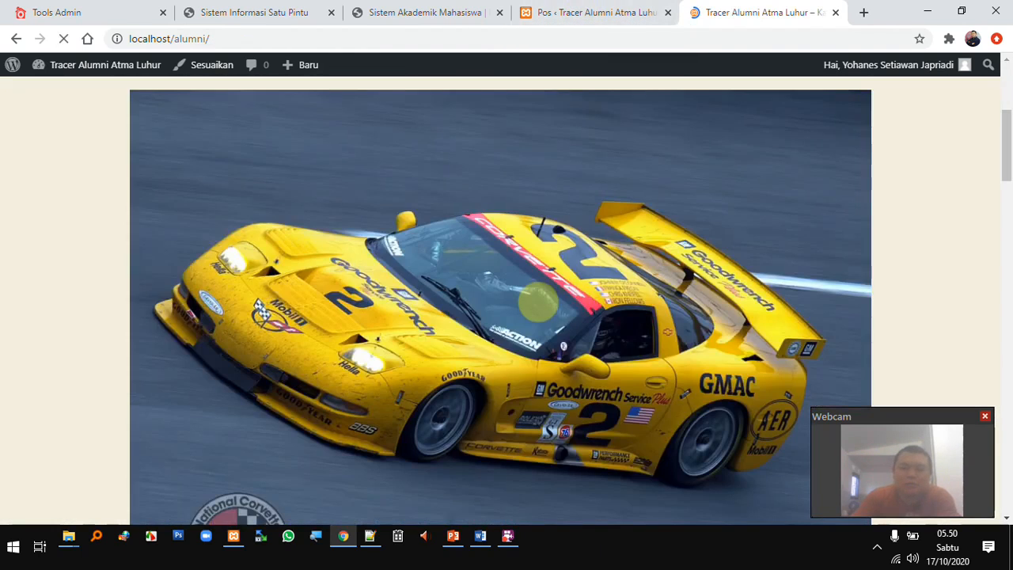
pyautogui.scroll(-10, 539, 299)
pyautogui.scroll(-2, 559, 293)
# Restore the "coba author/penulis" post from the trash and reload the home page to look for it
pyautogui.click(590, 13)
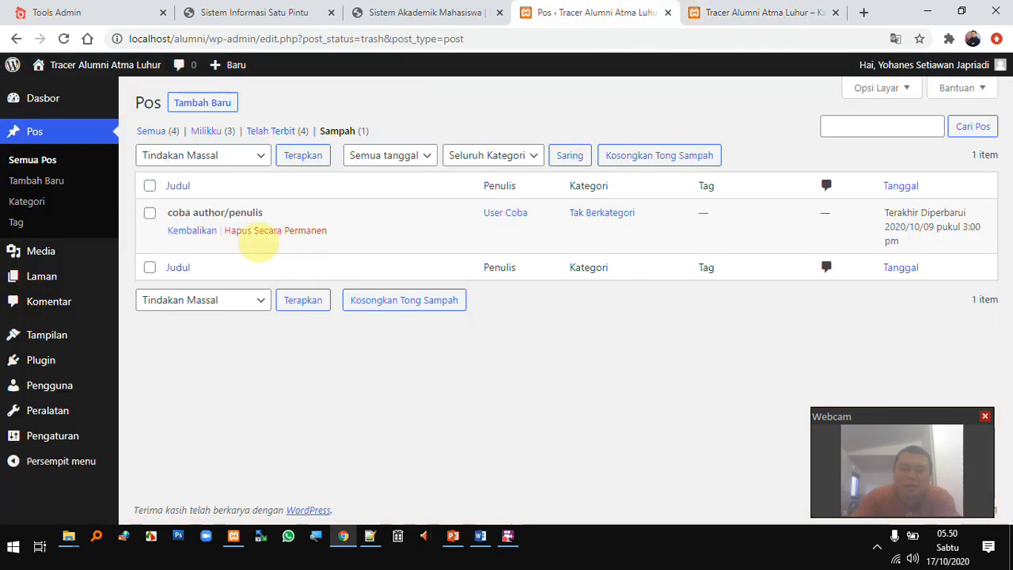
pyautogui.click(191, 231)
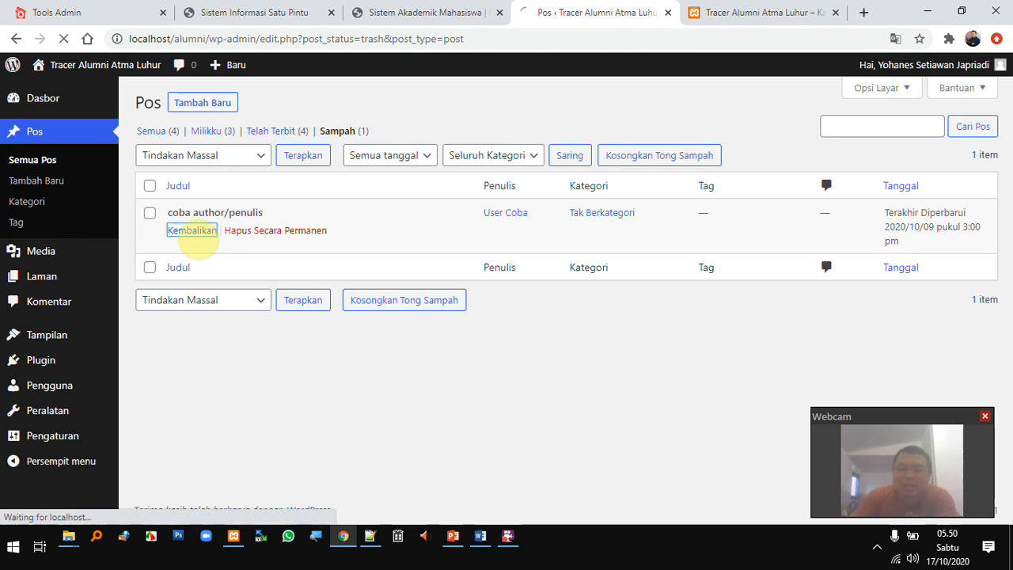
pyautogui.click(701, 13)
pyautogui.click(63, 39)
pyautogui.scroll(3, 701, 288)
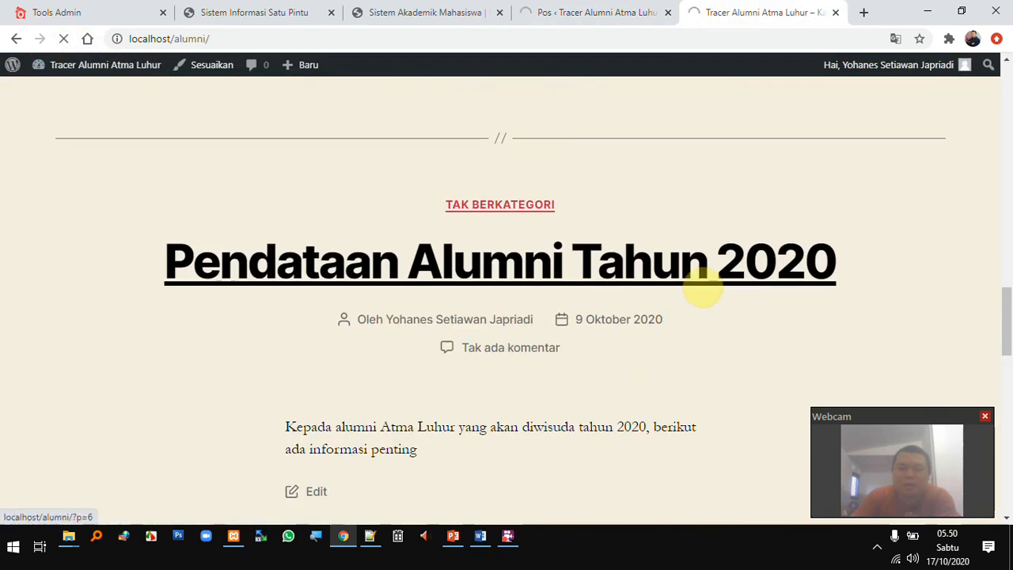
pyautogui.scroll(10, 711, 283)
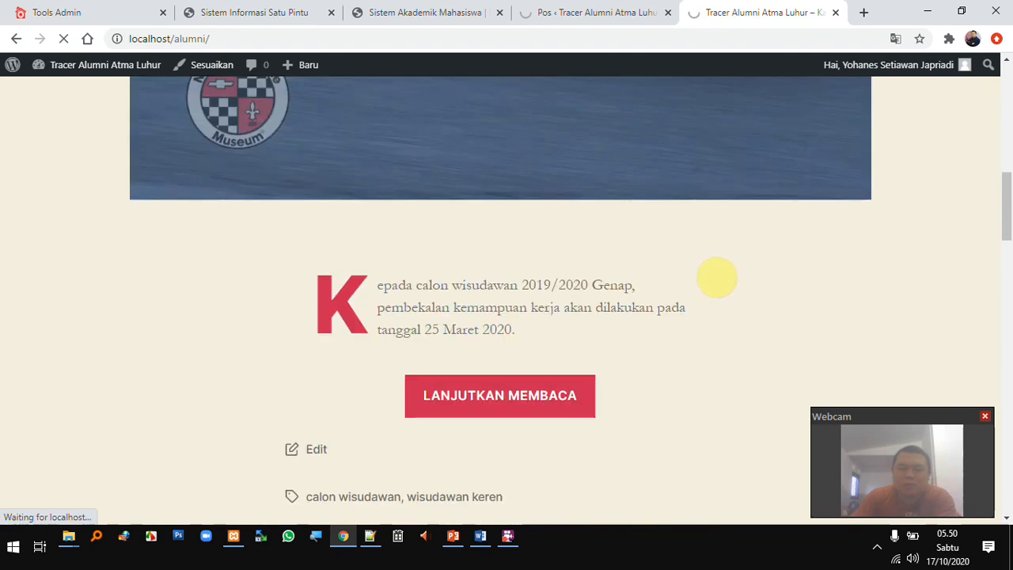
pyautogui.scroll(-5, 725, 276)
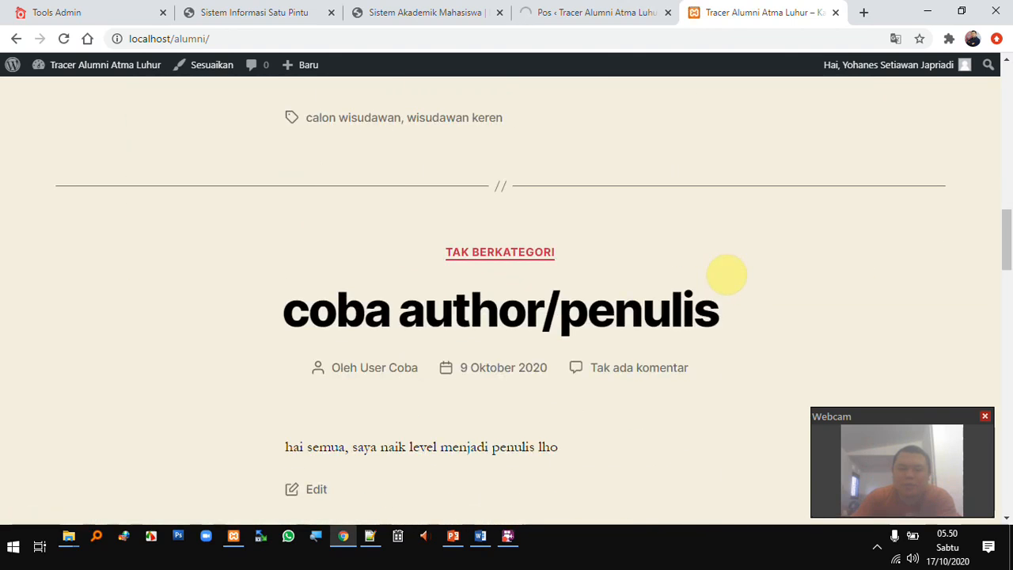
# Move the restored "coba author/penulis" post back to Tong Sampah and open the Sampah list
pyautogui.click(600, 12)
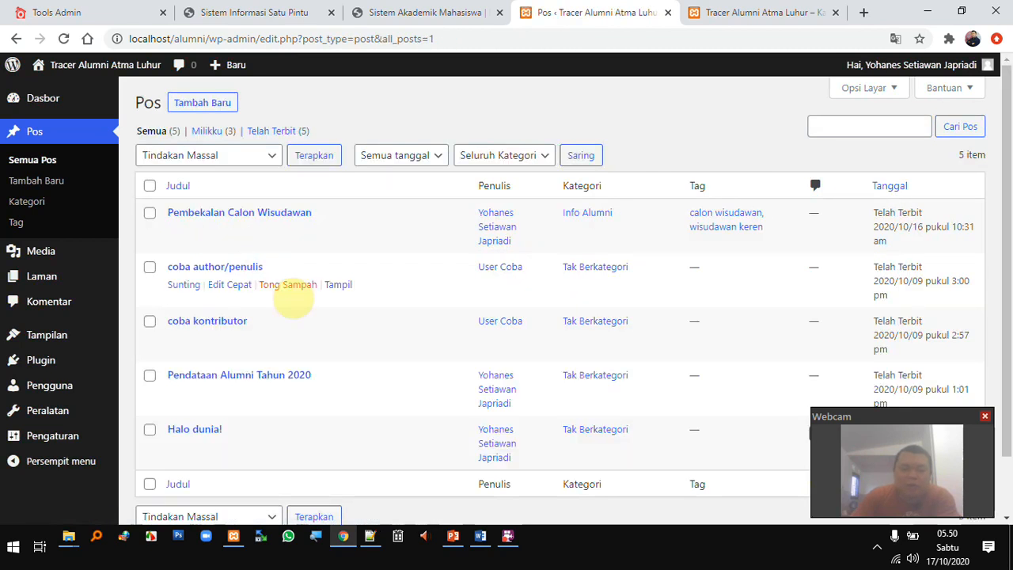
pyautogui.click(288, 287)
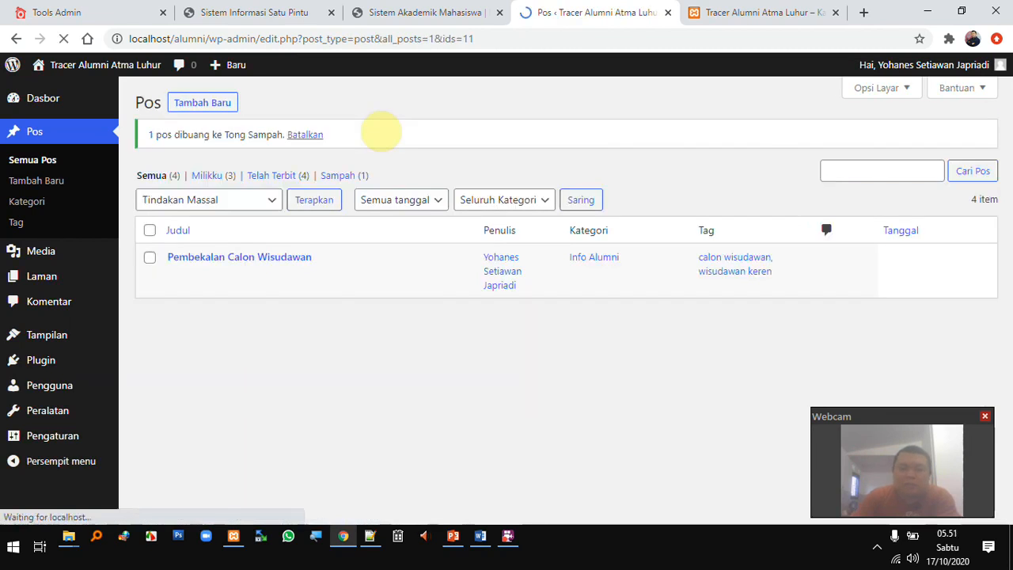
pyautogui.click(345, 176)
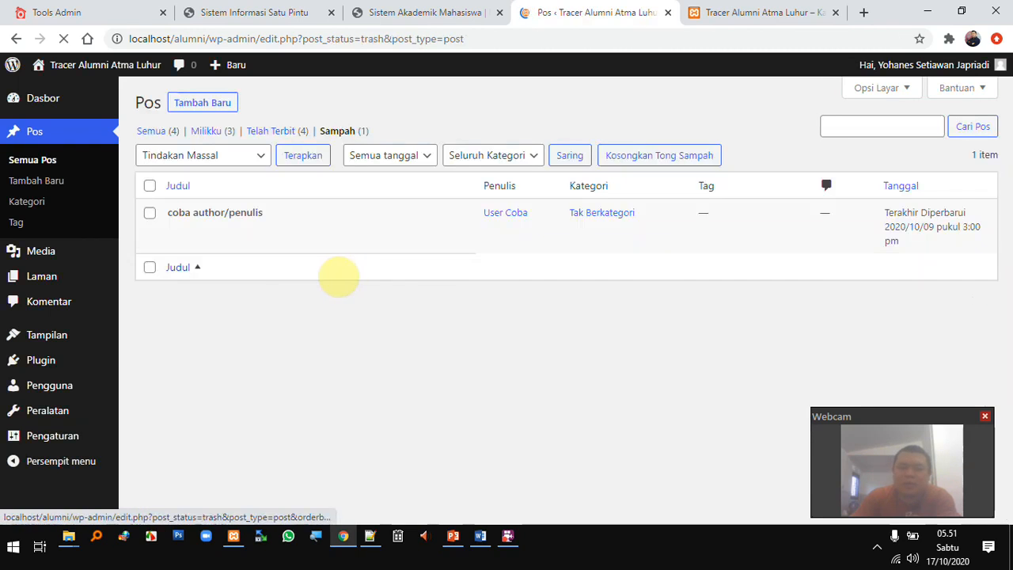
# Permanently delete the trashed "coba author/penulis" post from the Sampah list
pyautogui.moveTo(290, 240)
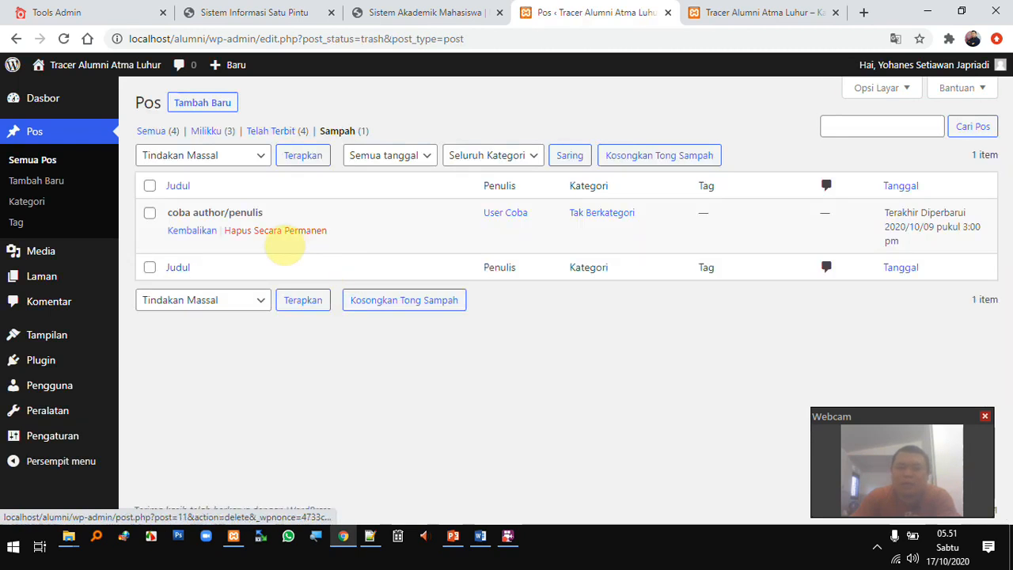
pyautogui.click(287, 231)
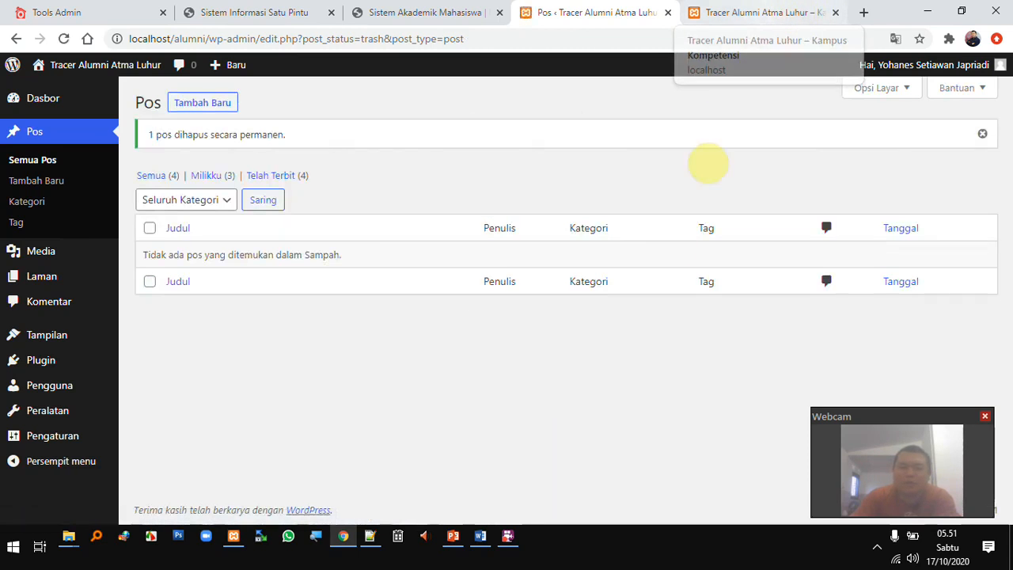
# Switch to the PowerPoint lesson slide and review the "Jendela posting (Block dan HTML)" item under Posting
pyautogui.click(462, 553)
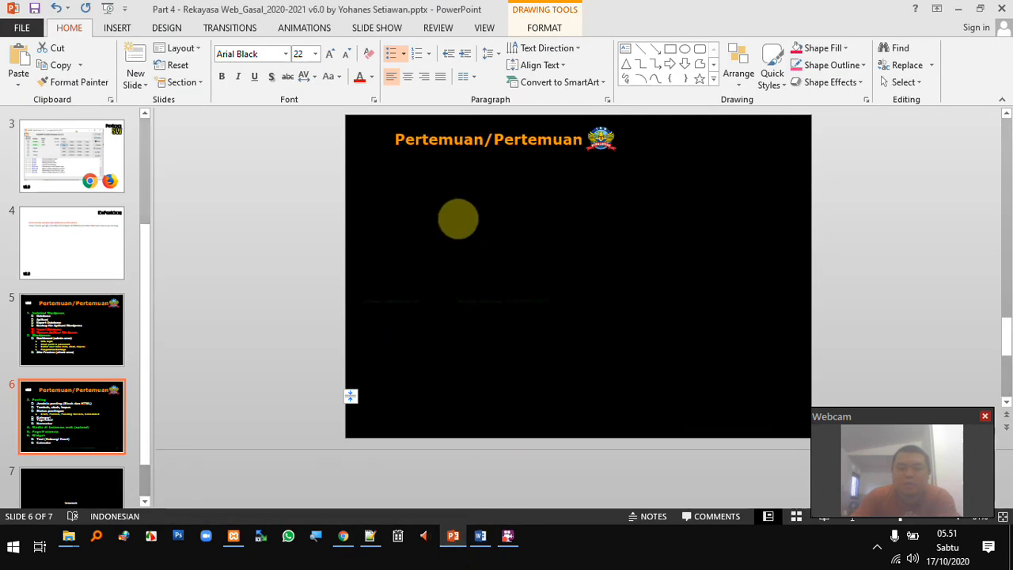
pyautogui.doubleClick(504, 213)
pyautogui.doubleClick(559, 213)
pyautogui.doubleClick(637, 216)
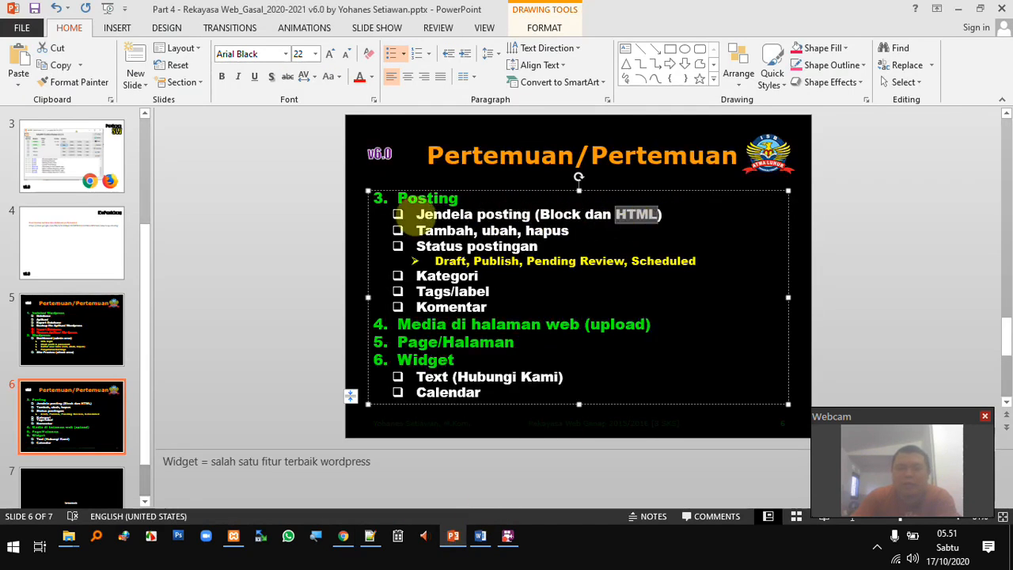
pyautogui.doubleClick(560, 214)
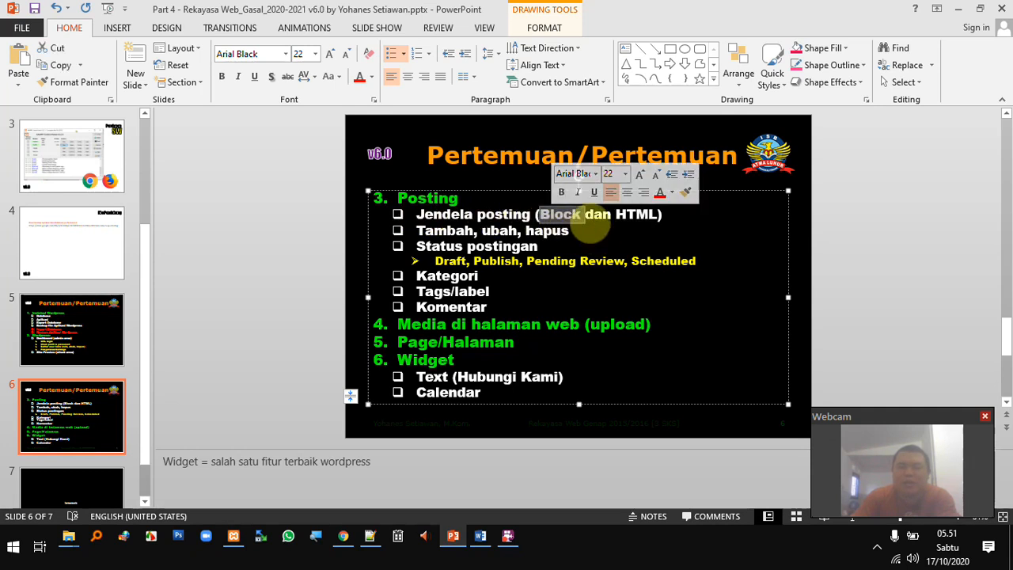
pyautogui.click(637, 214)
pyautogui.doubleClick(637, 214)
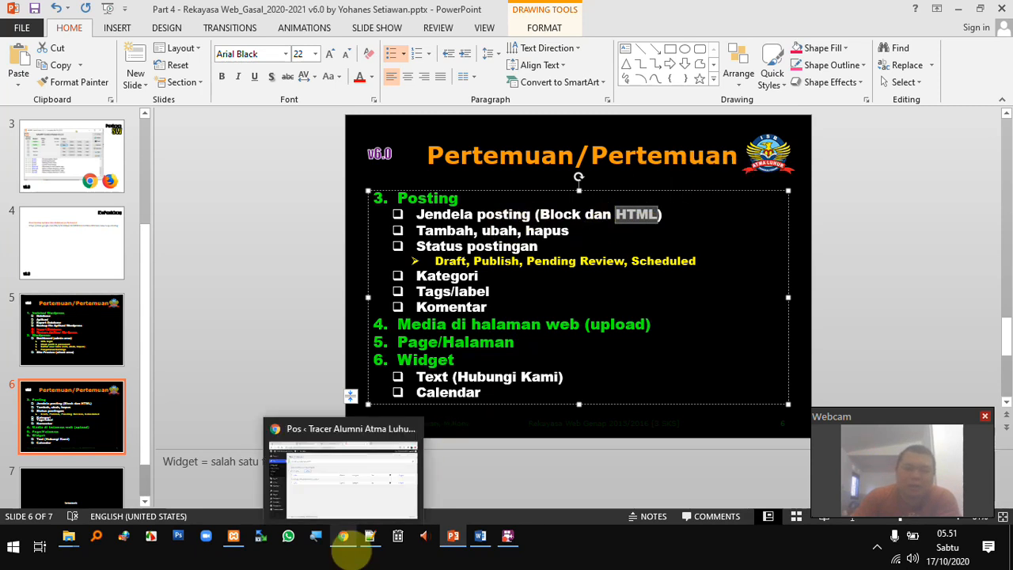
pyautogui.click(345, 538)
pyautogui.click(453, 537)
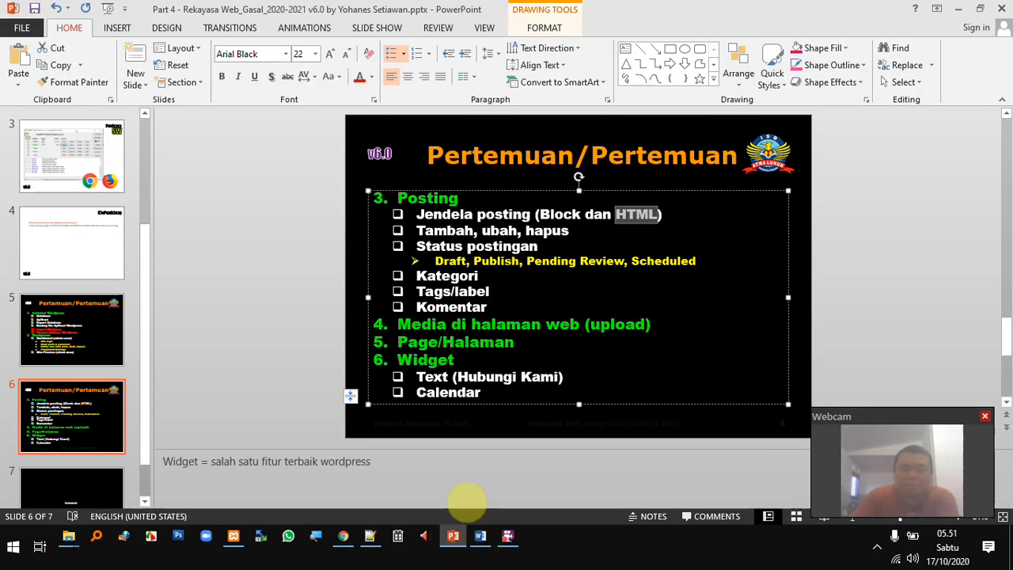
# Review the slide's "Tambah, ubah, hapus" and "Status postingan" items, including the line of post statuses
pyautogui.doubleClick(434, 230)
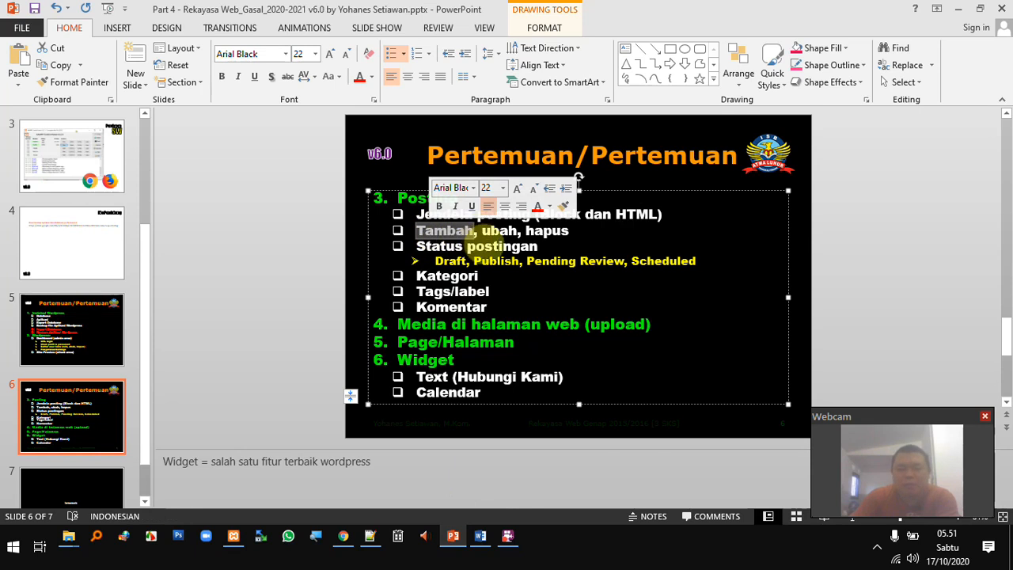
pyautogui.doubleClick(500, 230)
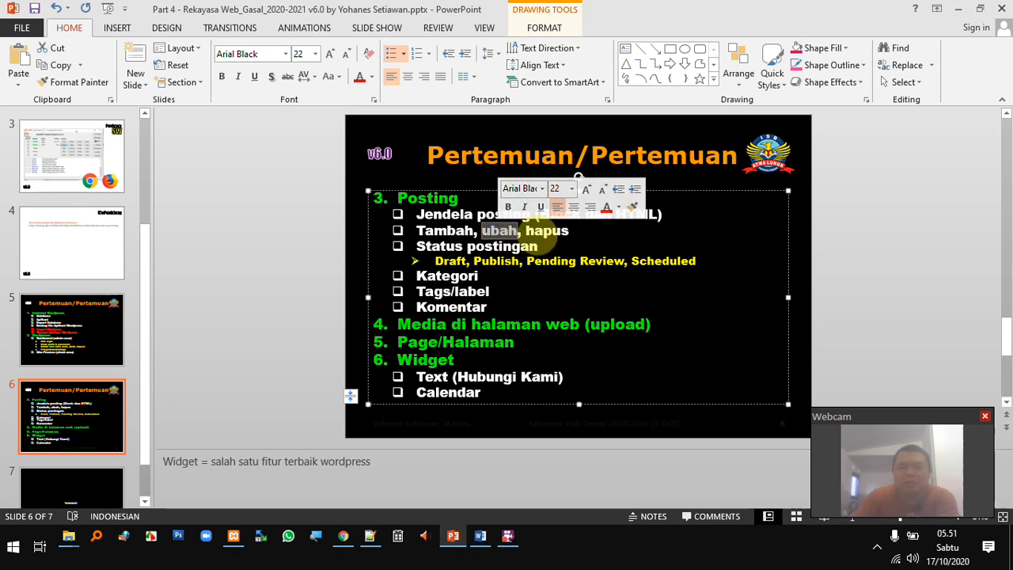
pyautogui.doubleClick(547, 230)
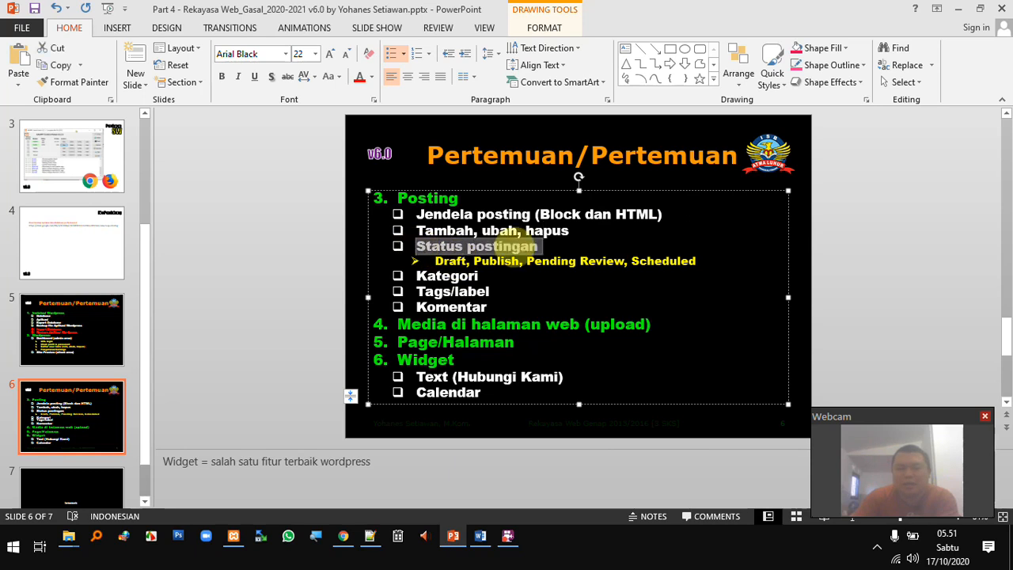
pyautogui.tripleClick(443, 260)
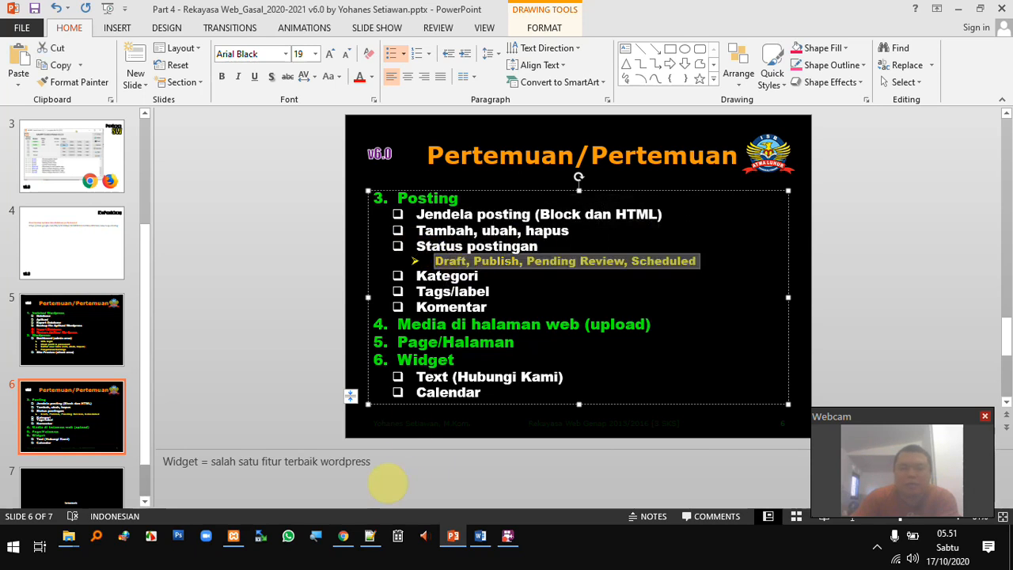
# Switch to Chrome and start a new WordPress post titled "Sesi Foto untuk Buku Wisuda"
pyautogui.click(343, 536)
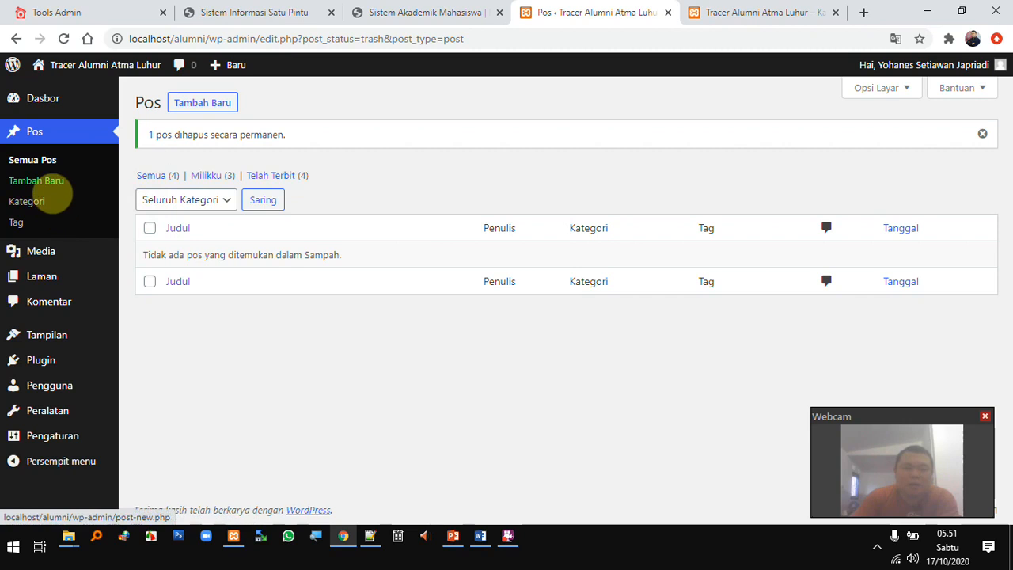
pyautogui.click(48, 182)
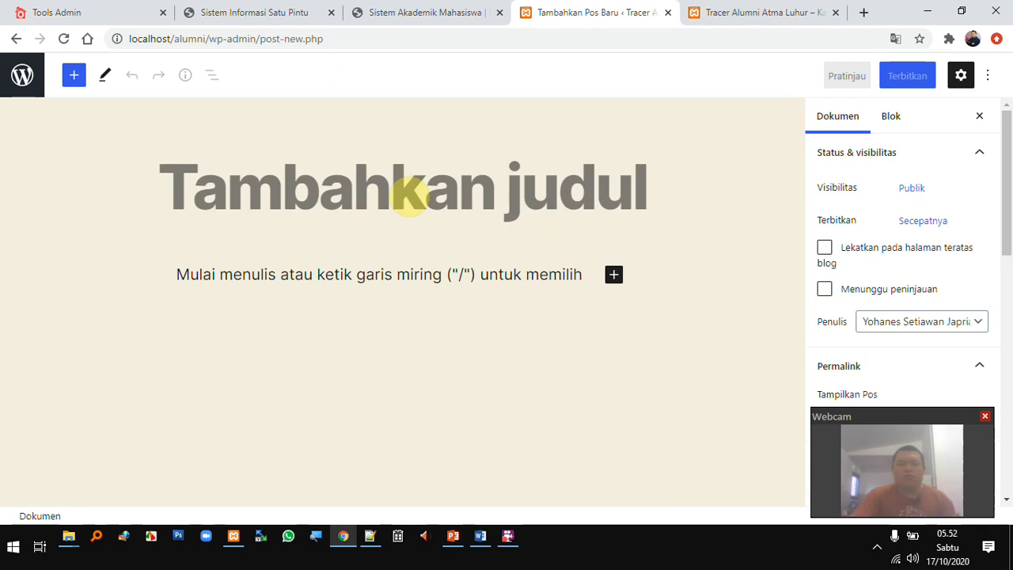
pyautogui.write('Sesi Foto')
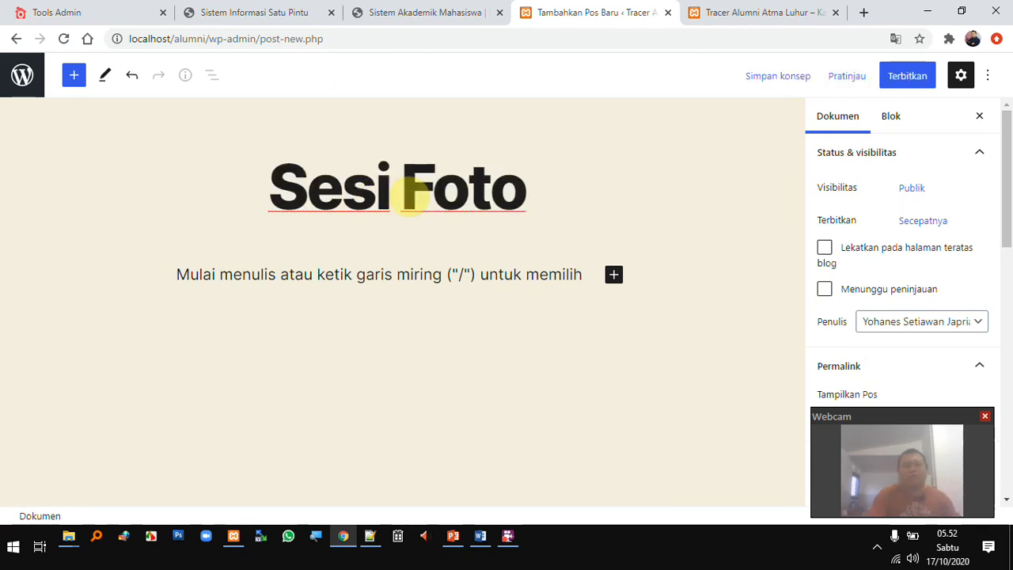
pyautogui.write(' untuk Bu')
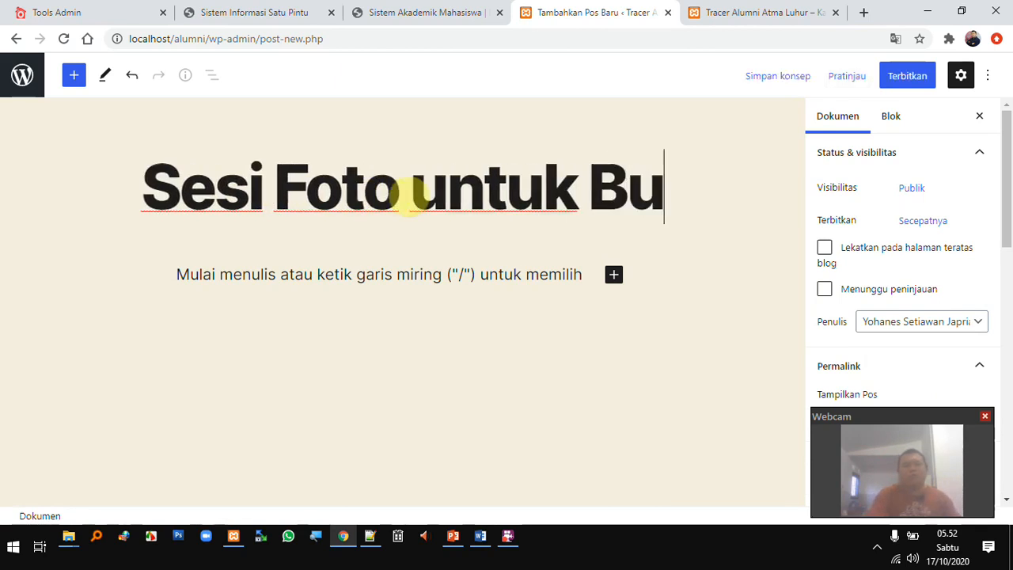
pyautogui.write('ku Wisuda')
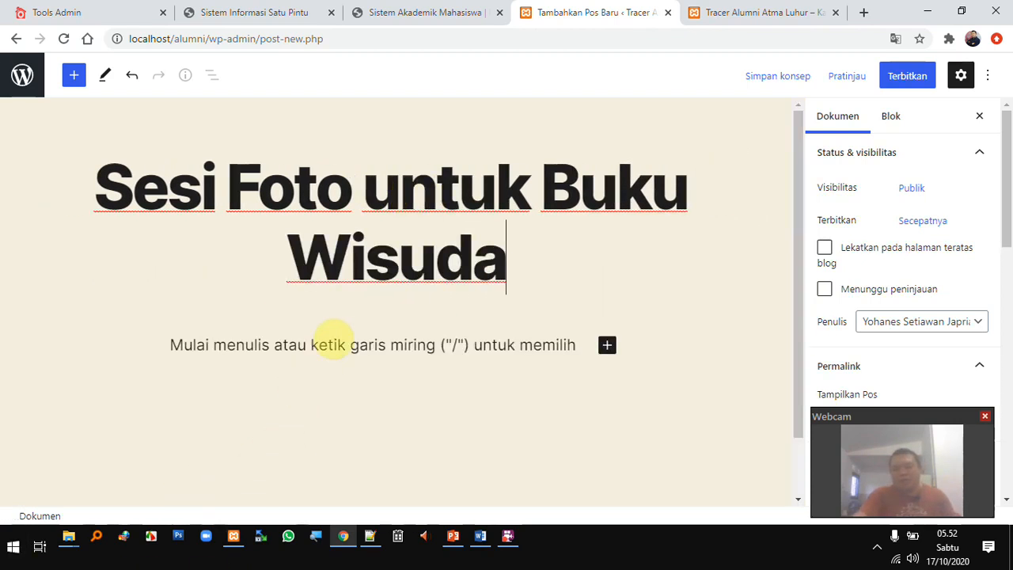
# Write the body paragraph "Pengambilan foto untuk buku wisuda, dilakukan di", save the post as a draft and return to the post list
pyautogui.click(333, 339)
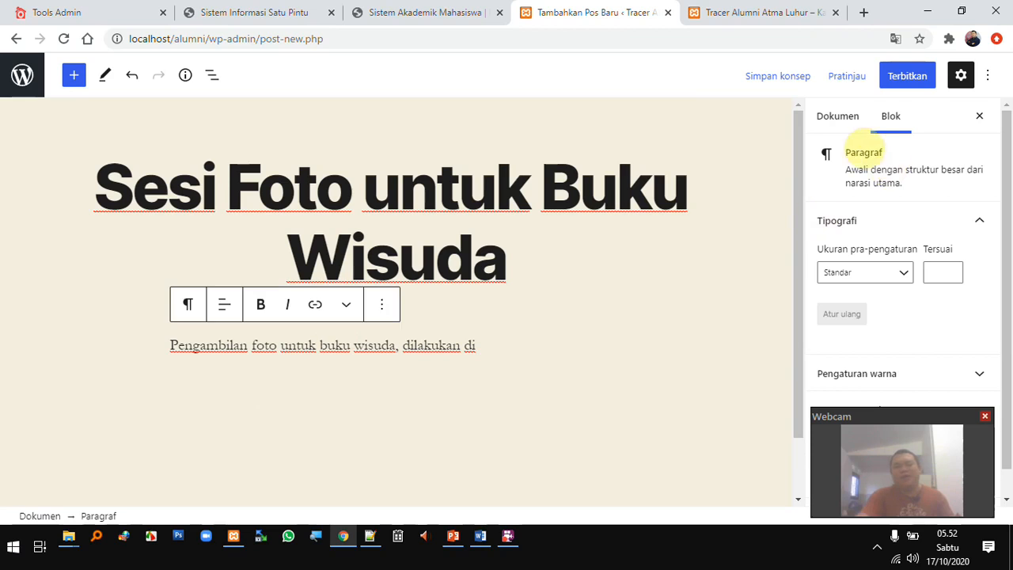
pyautogui.click(772, 77)
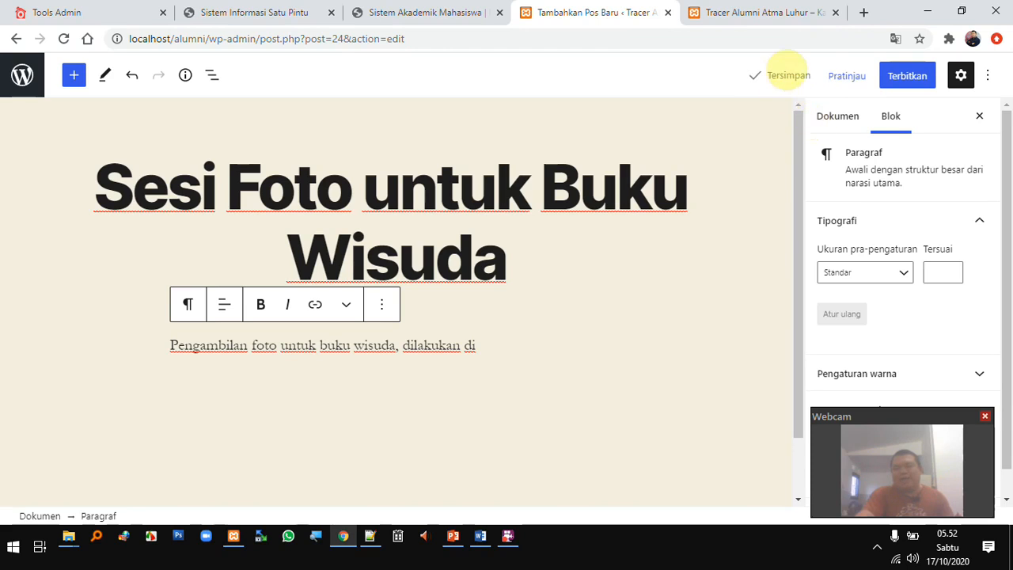
pyautogui.click(22, 78)
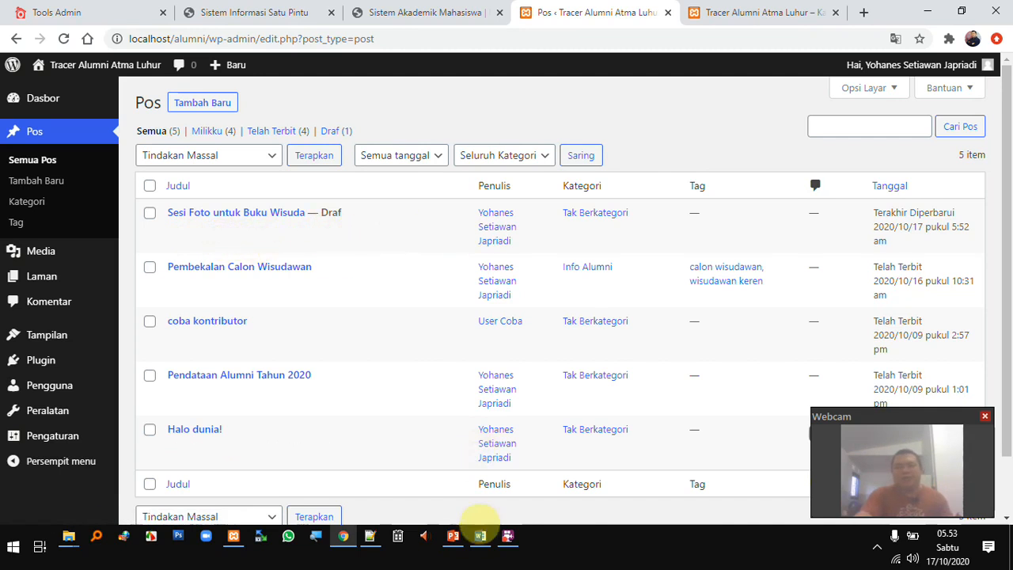
# Switch to the PowerPoint slide and review the statuses Draft, Publish, Pending Review and Scheduled, plus the Kategori item
pyautogui.click(454, 537)
pyautogui.doubleClick(448, 260)
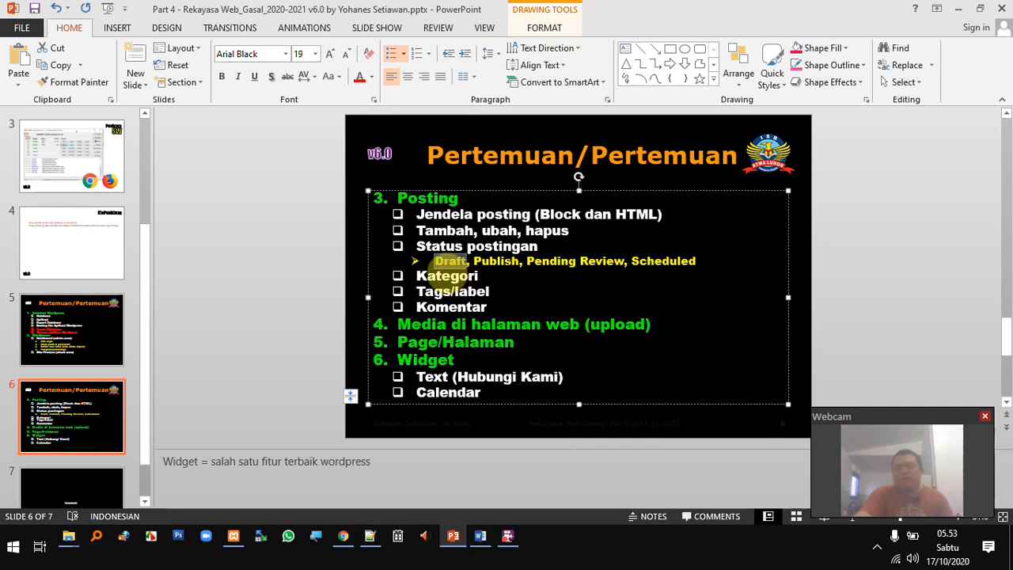
pyautogui.doubleClick(491, 263)
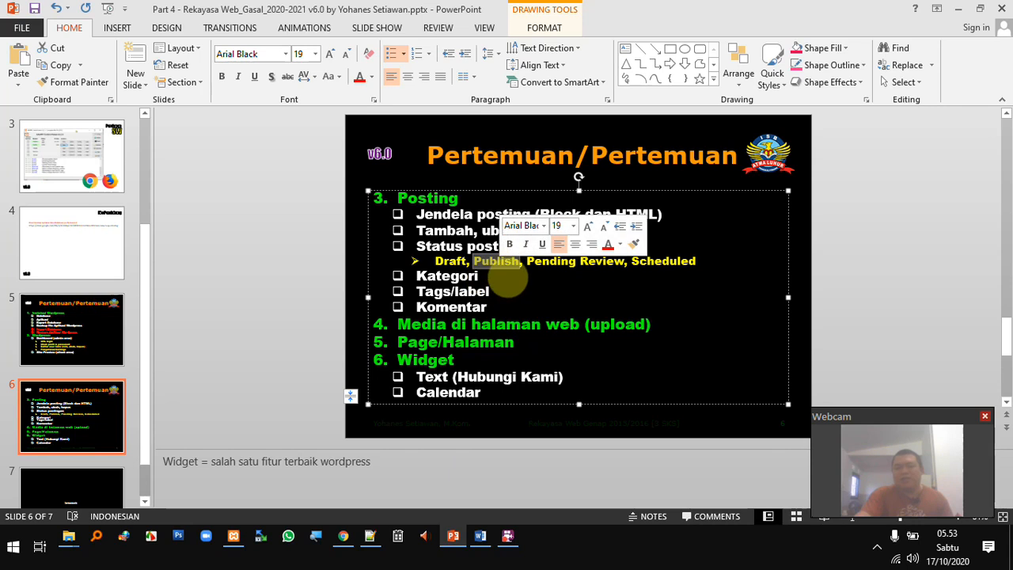
pyautogui.click(538, 264)
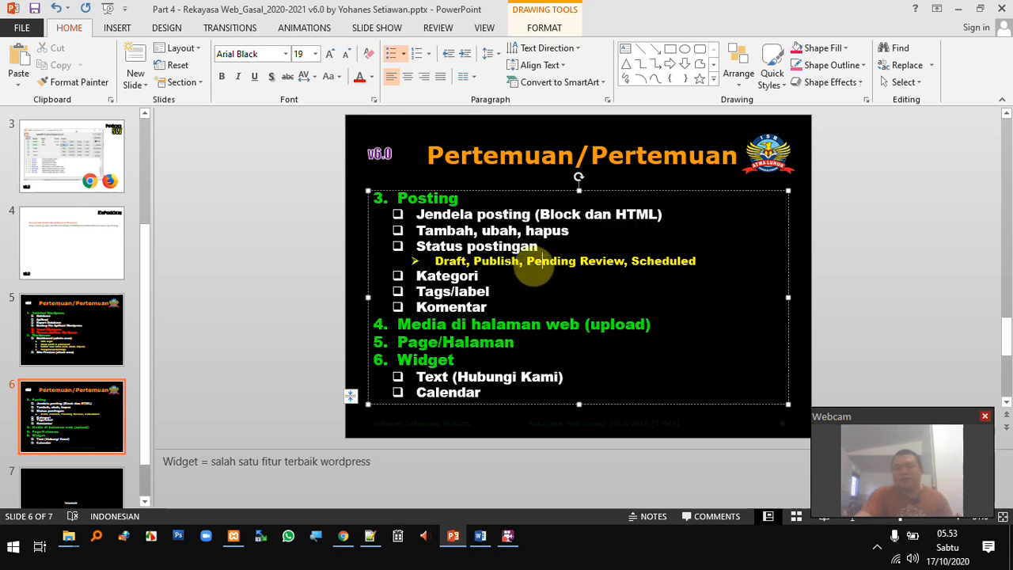
pyautogui.moveTo(538, 263); pyautogui.dragTo(605, 269)
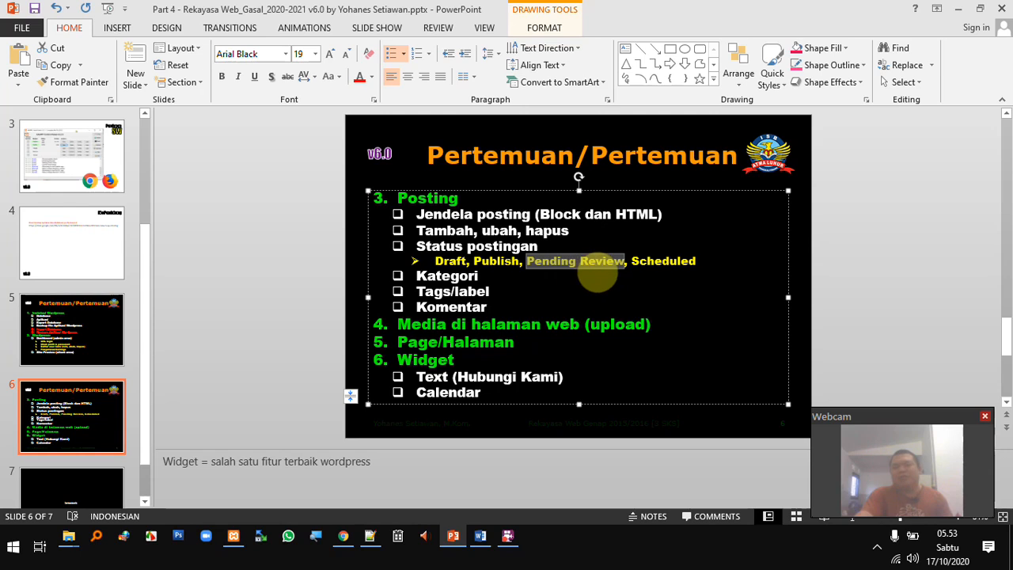
pyautogui.doubleClick(681, 263)
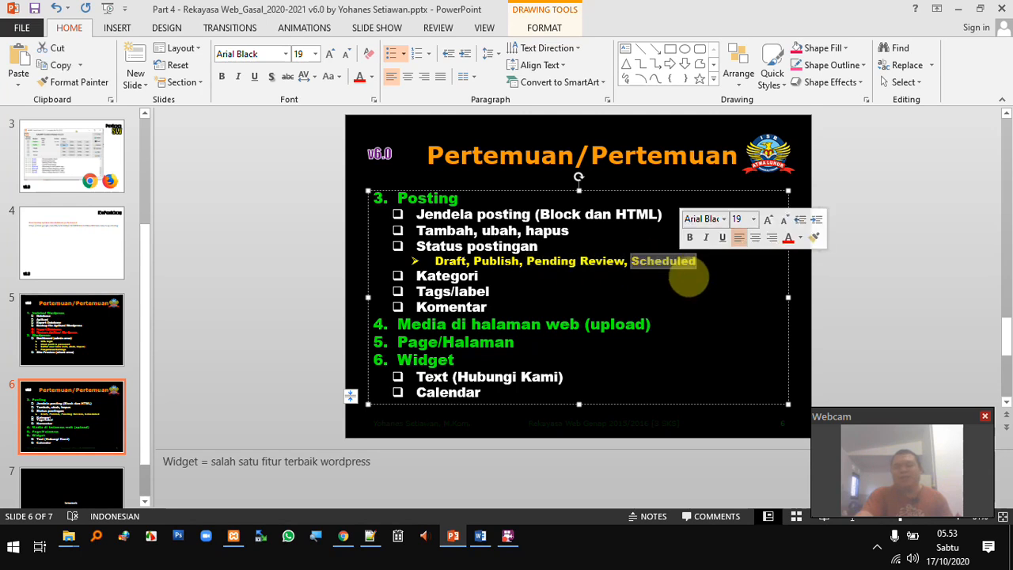
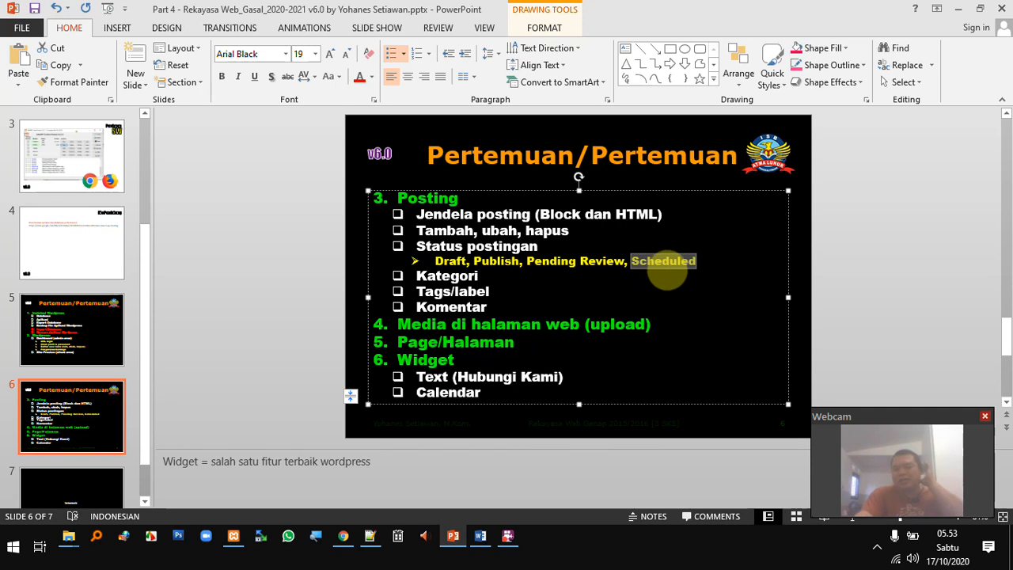
pyautogui.doubleClick(434, 275)
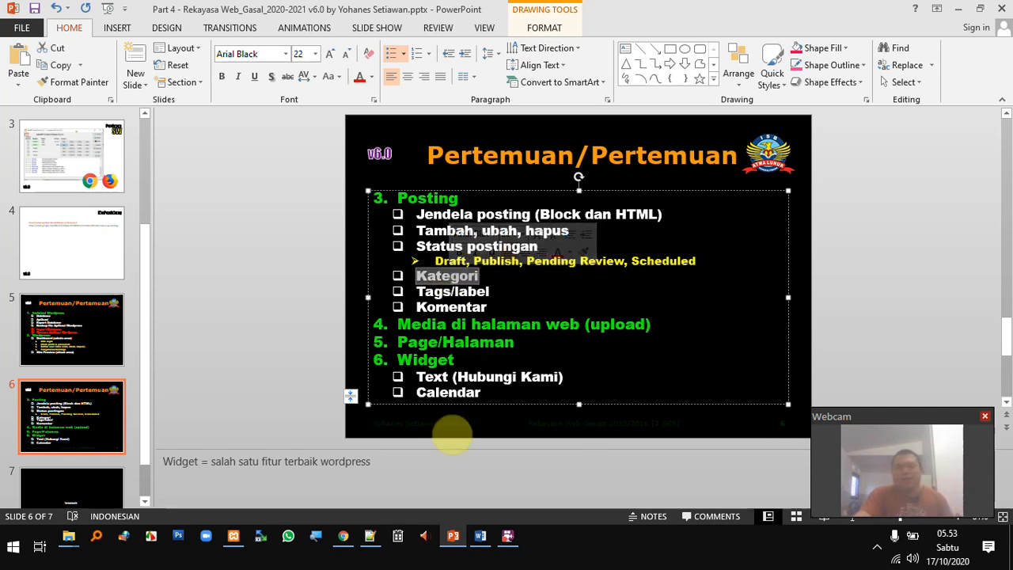
# Switch to Chrome and examine the Kategori page with its Kategori Induk options, plus the Tag page
pyautogui.click(344, 537)
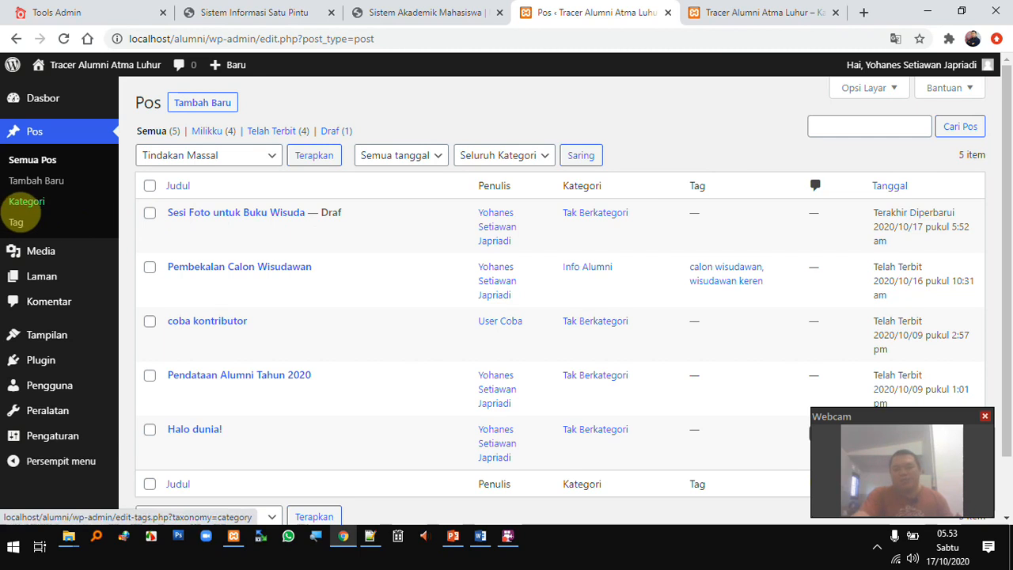
pyautogui.click(26, 201)
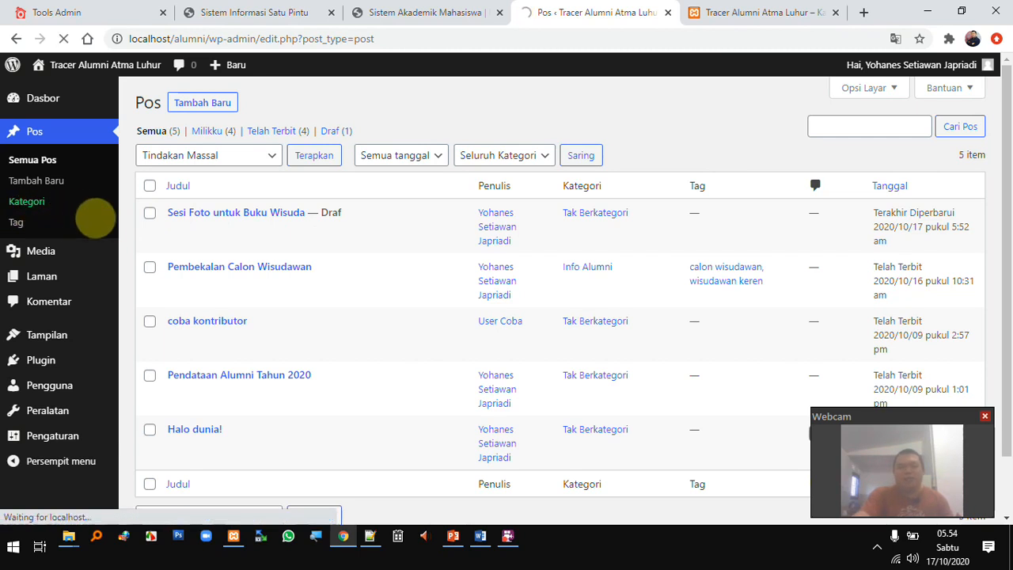
pyautogui.scroll(-1, 475, 178)
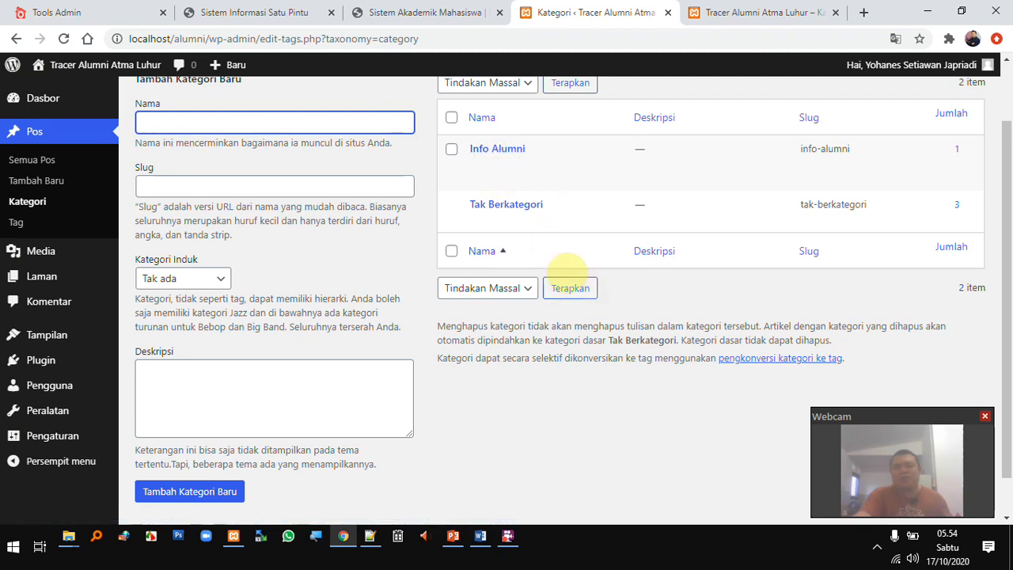
pyautogui.click(212, 278)
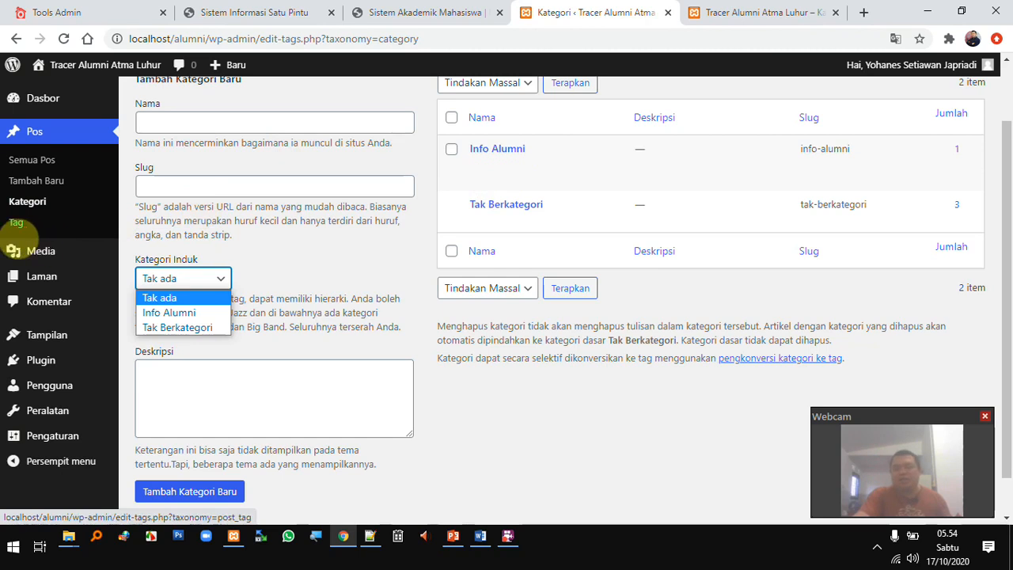
pyautogui.click(16, 223)
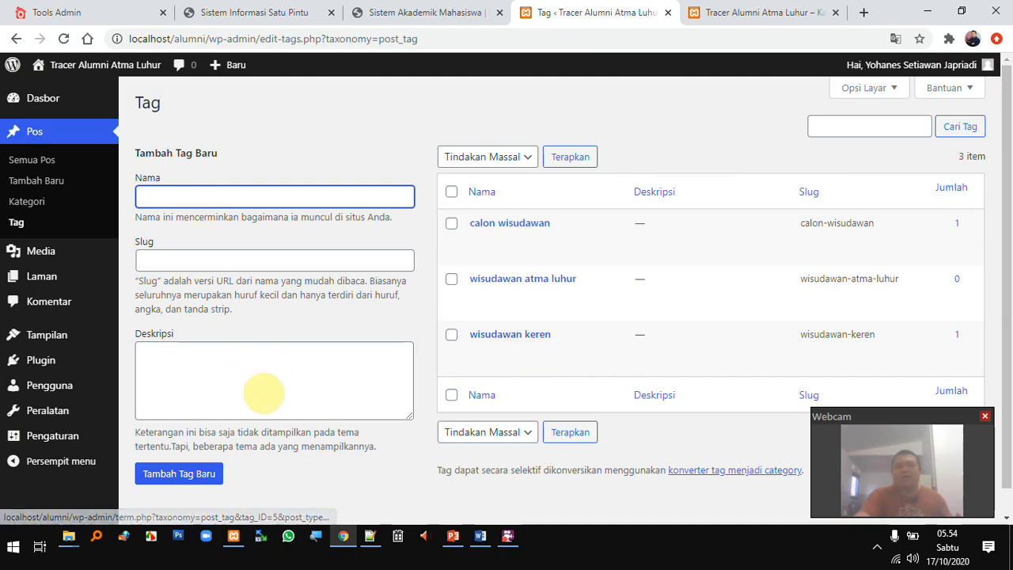
# Check the Komentar item on the PowerPoint slide, look back at WordPress in Chrome, and switch to the RPS document in Word
pyautogui.click(453, 536)
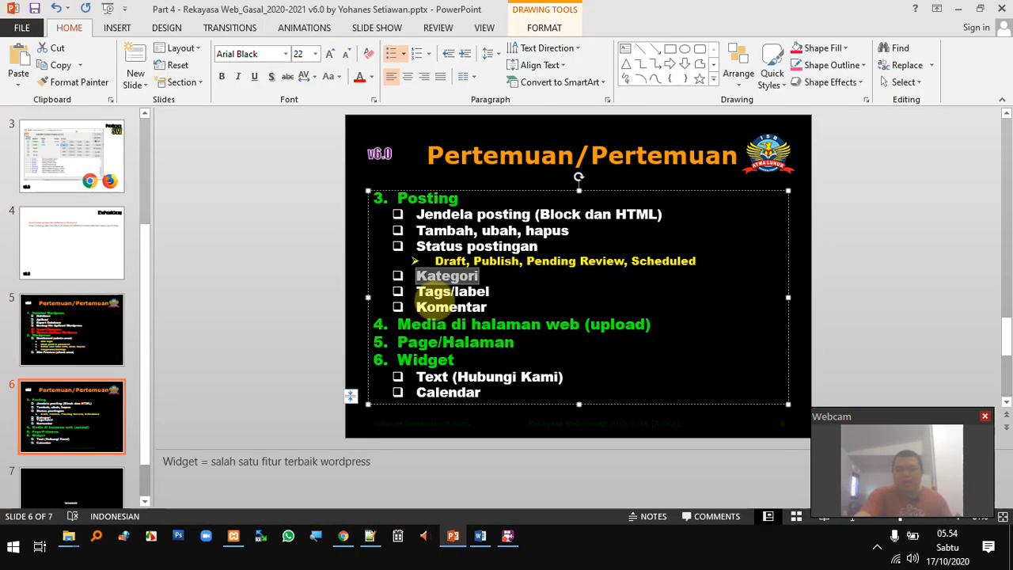
pyautogui.doubleClick(431, 306)
pyautogui.click(345, 536)
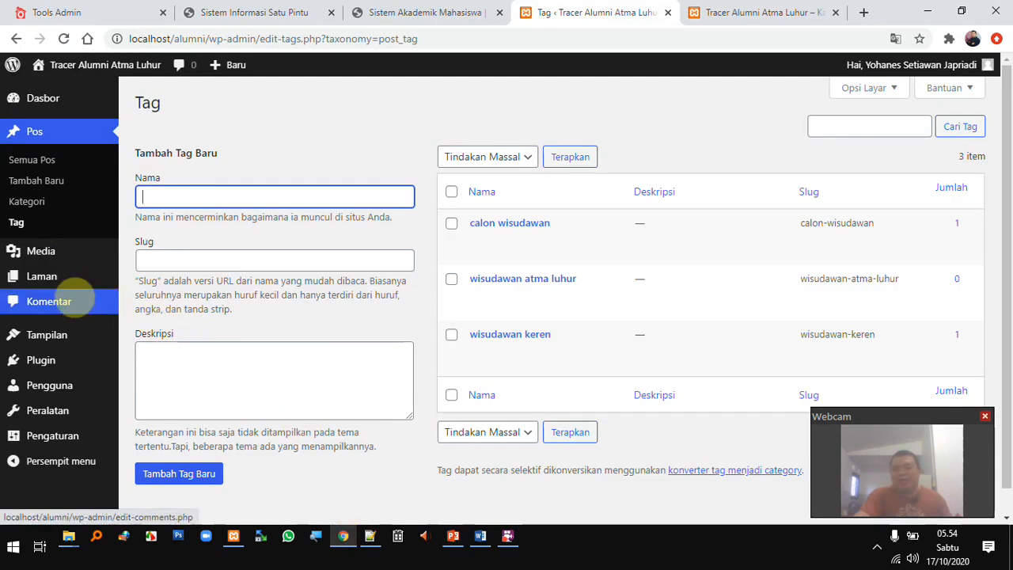
pyautogui.moveTo(88, 340)
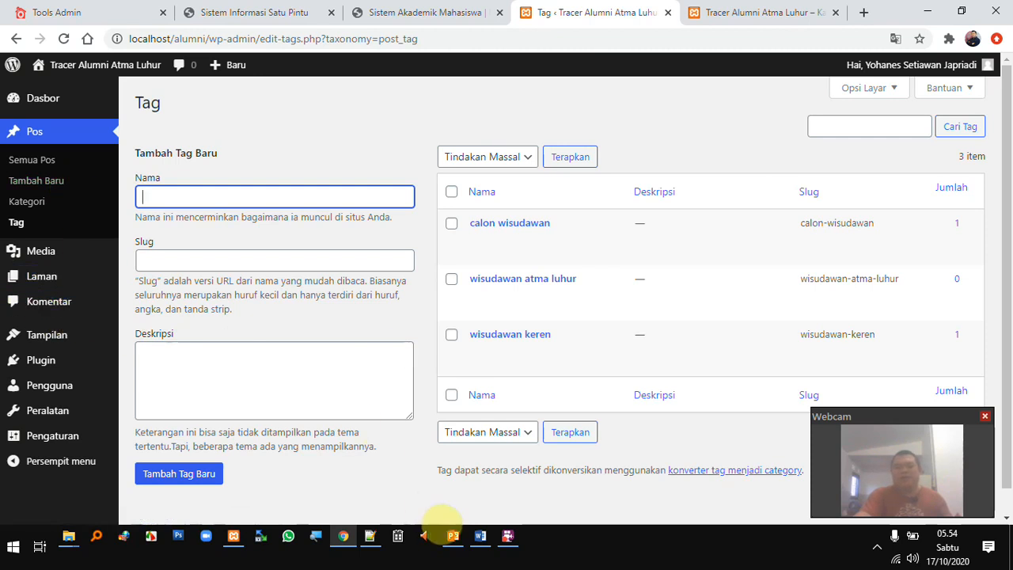
pyautogui.click(481, 539)
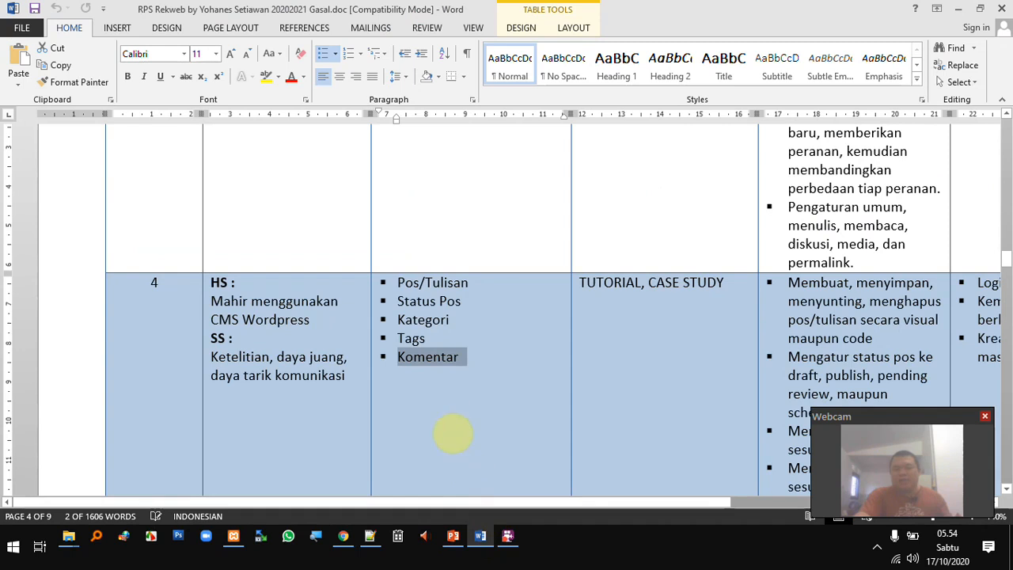
# Highlight the row 4 topics from Pos/Tulisan to Komentar in the RPS document, and open the full post list in Chrome
pyautogui.moveTo(399, 281); pyautogui.dragTo(479, 366)
pyautogui.click(342, 536)
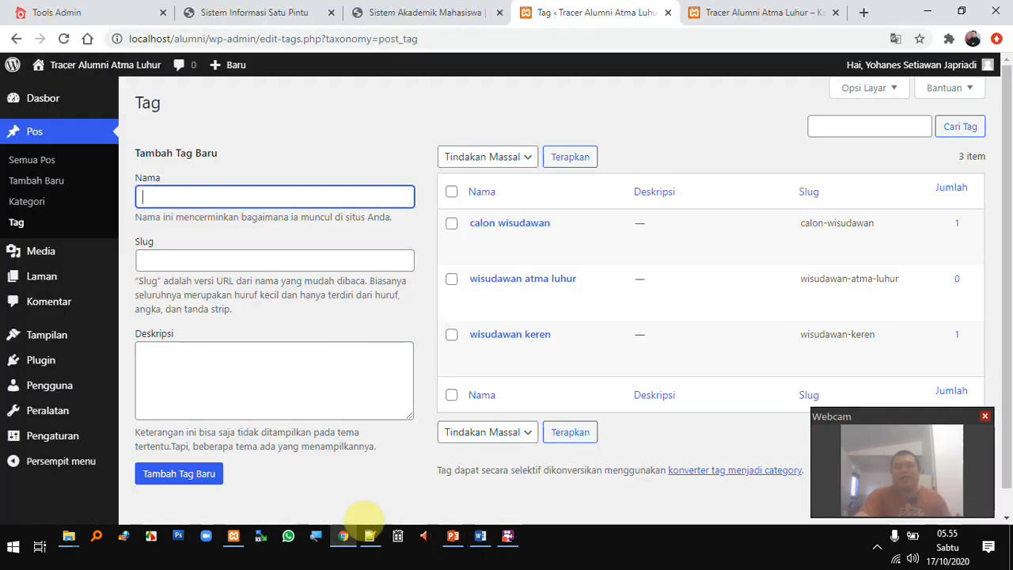
pyautogui.click(36, 159)
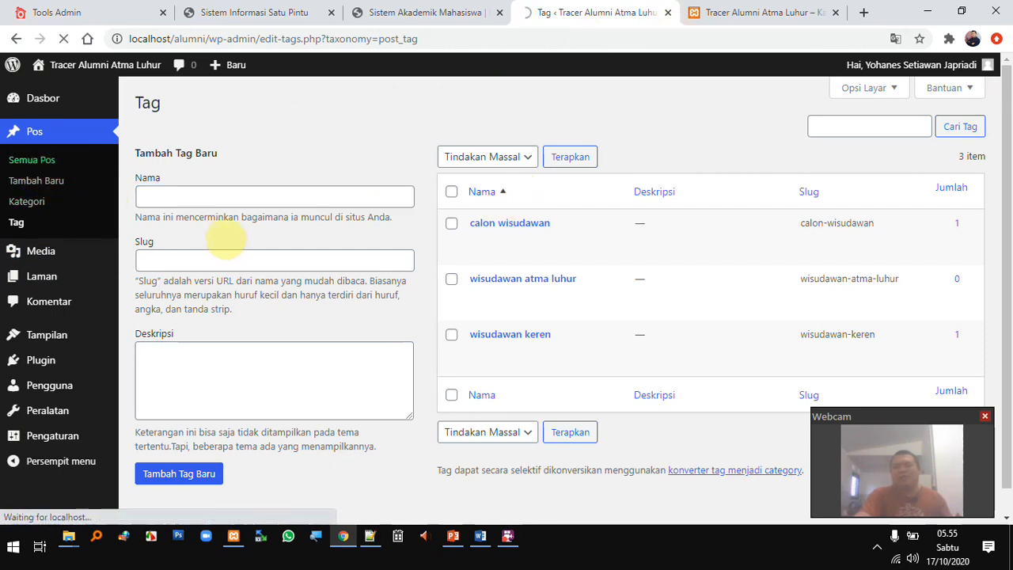
# Examine the Pembekalan Calon Wisudawan post on the alumni site's front page, including its image, excerpt and tags, and return to the post list
pyautogui.click(740, 13)
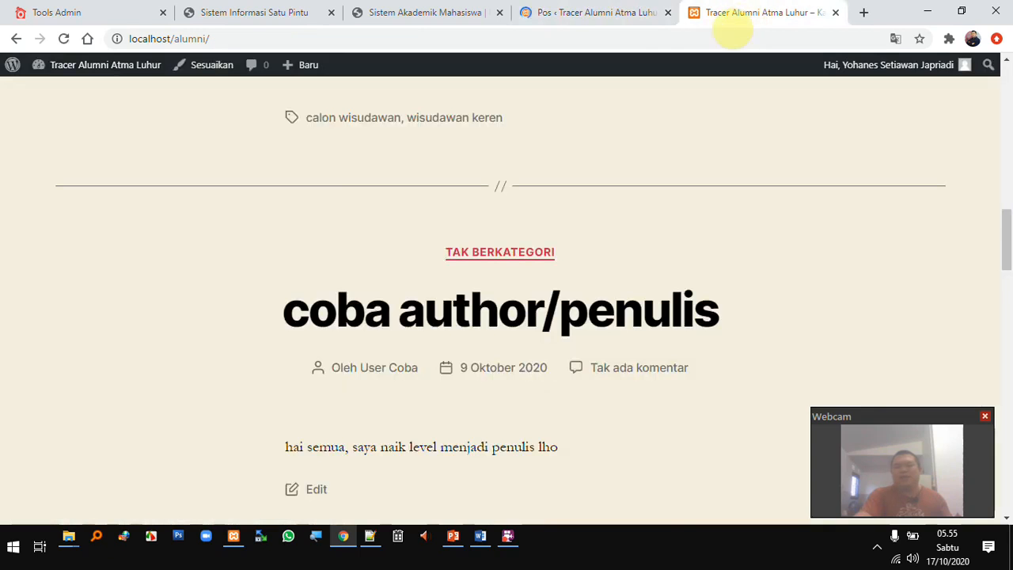
pyautogui.scroll(5, 482, 269)
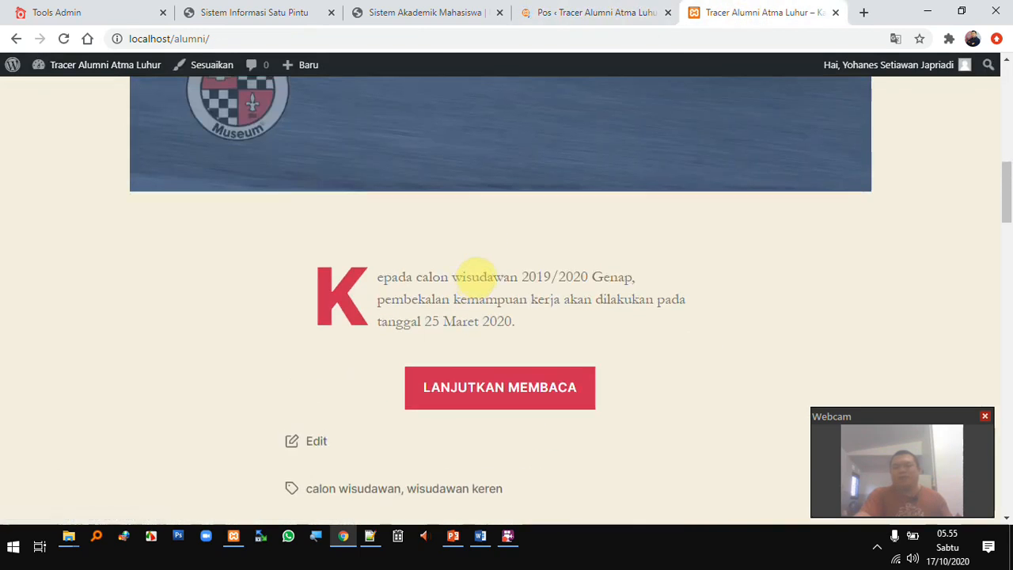
pyautogui.scroll(5, 483, 277)
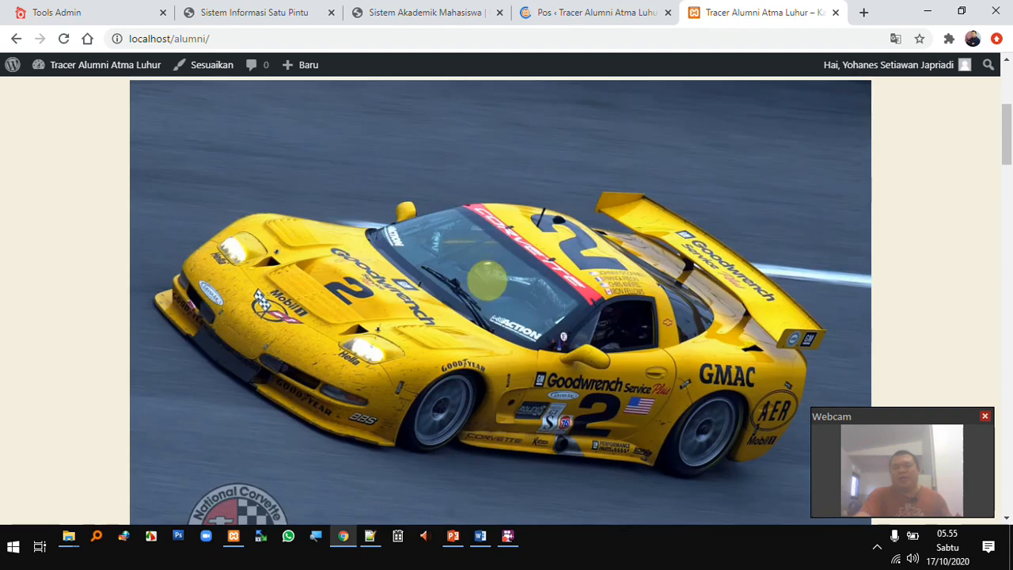
pyautogui.scroll(-5, 473, 305)
pyautogui.scroll(2, 441, 351)
pyautogui.scroll(2, 459, 354)
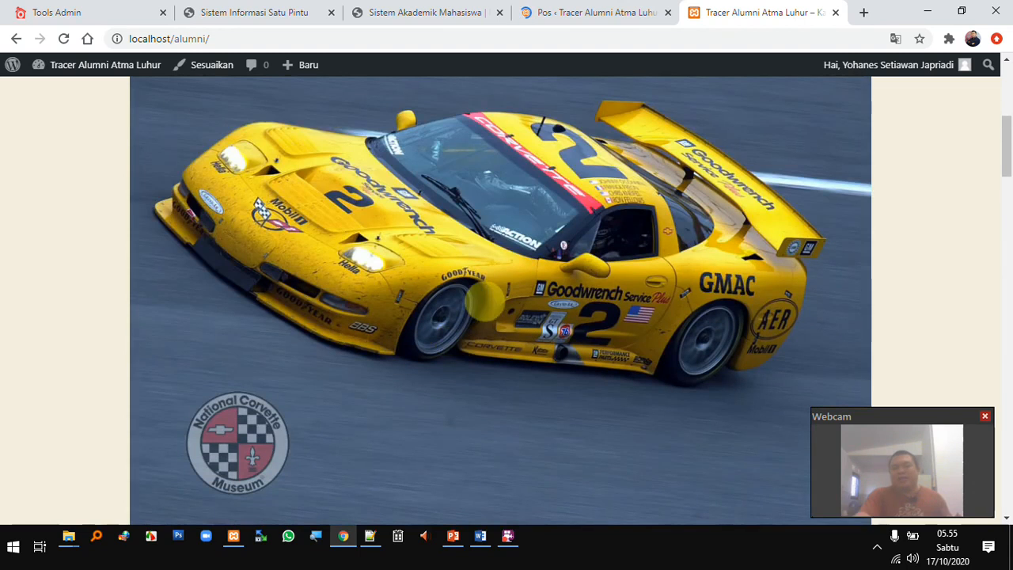
pyautogui.scroll(2, 459, 359)
pyautogui.scroll(-2, 460, 356)
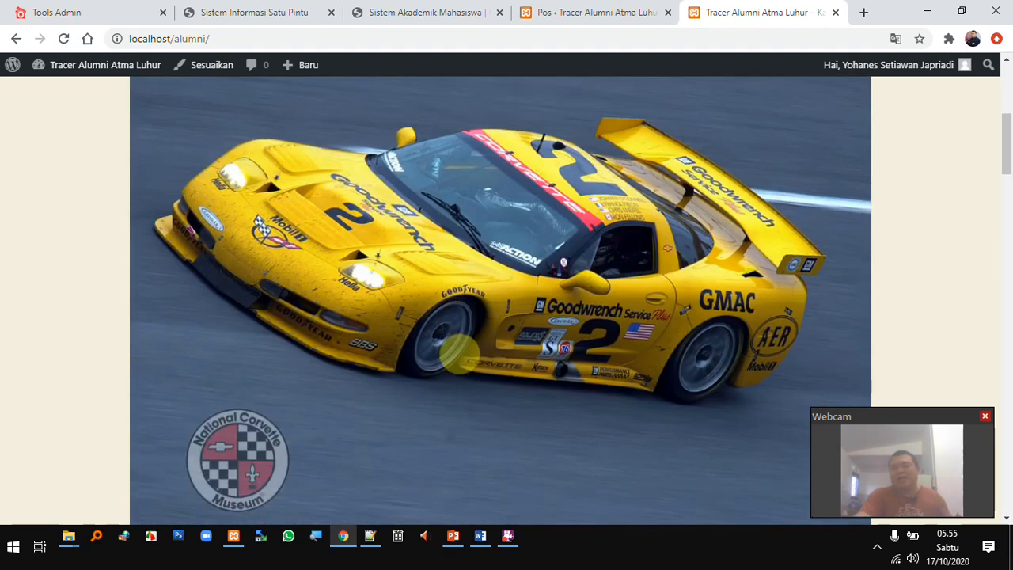
pyautogui.scroll(-5, 459, 357)
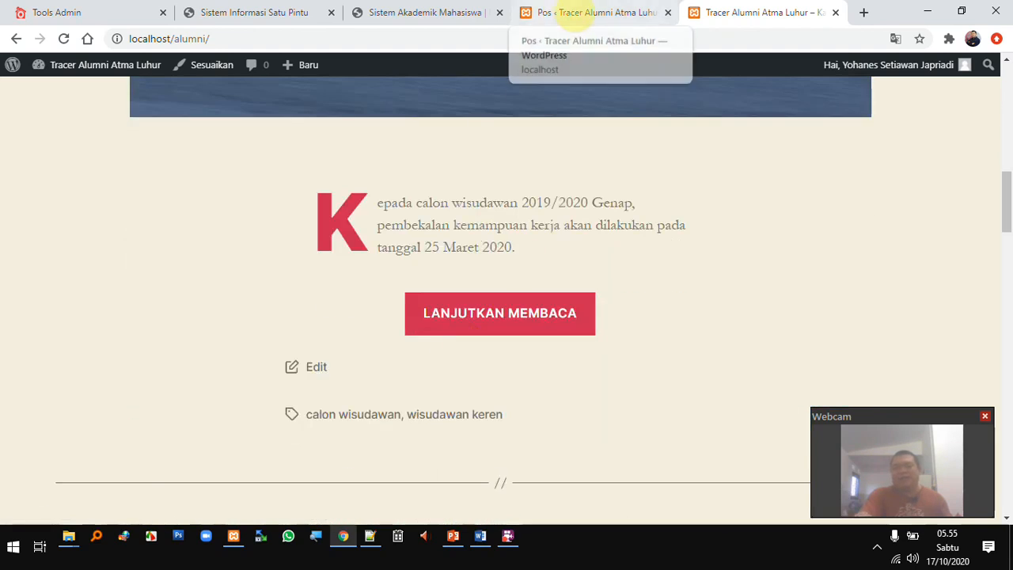
pyautogui.click(575, 14)
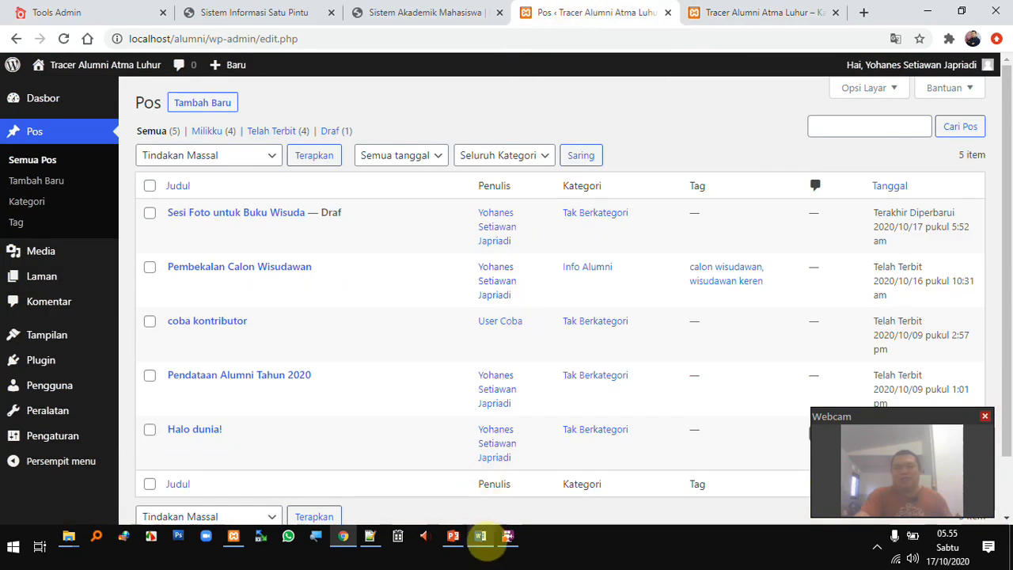
# Switch to the RPS document in Word, highlight row number 4 and review the topics planned in rows 4 and 5
pyautogui.click(481, 536)
pyautogui.doubleClick(154, 283)
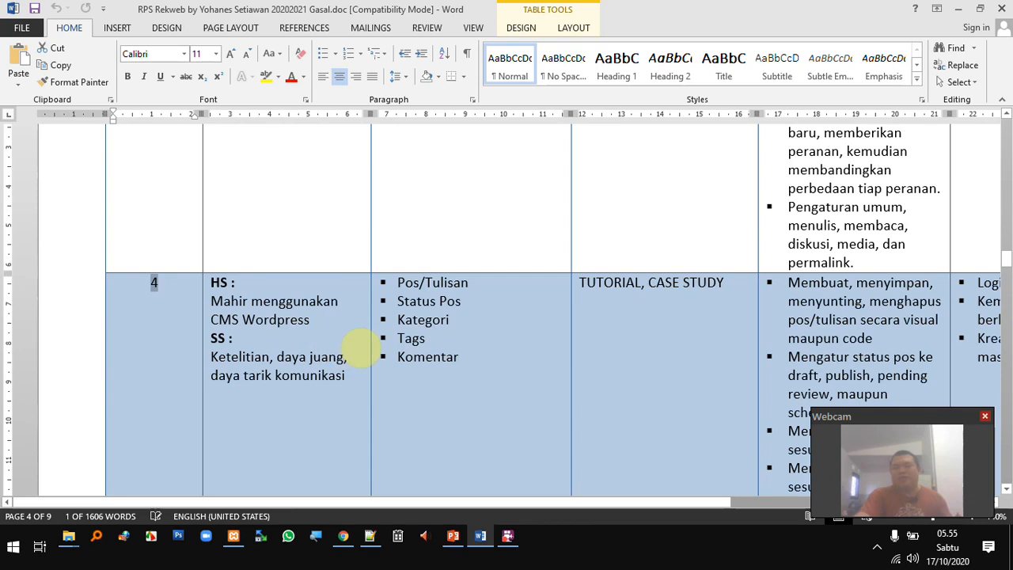
pyautogui.scroll(-5, 360, 348)
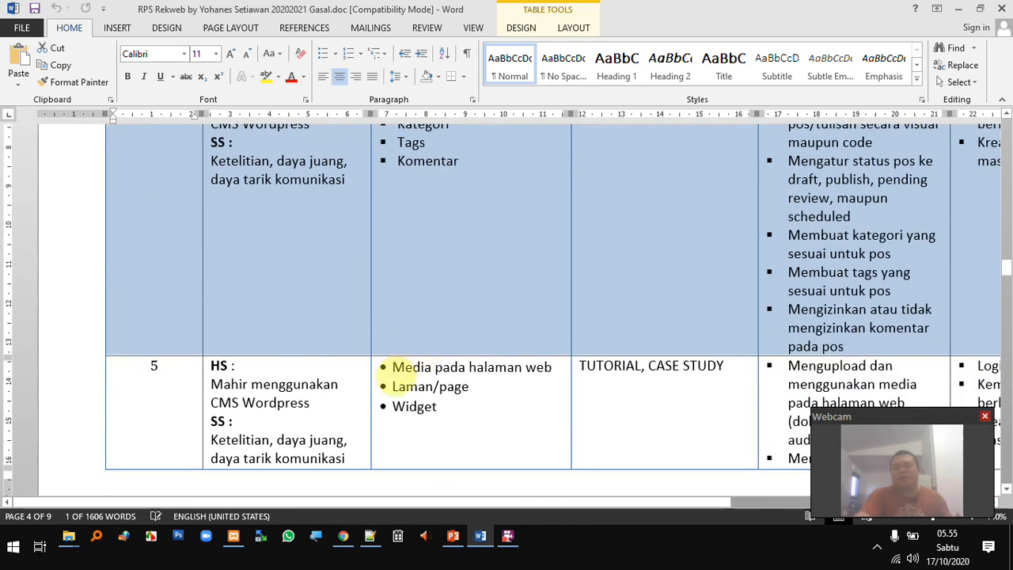